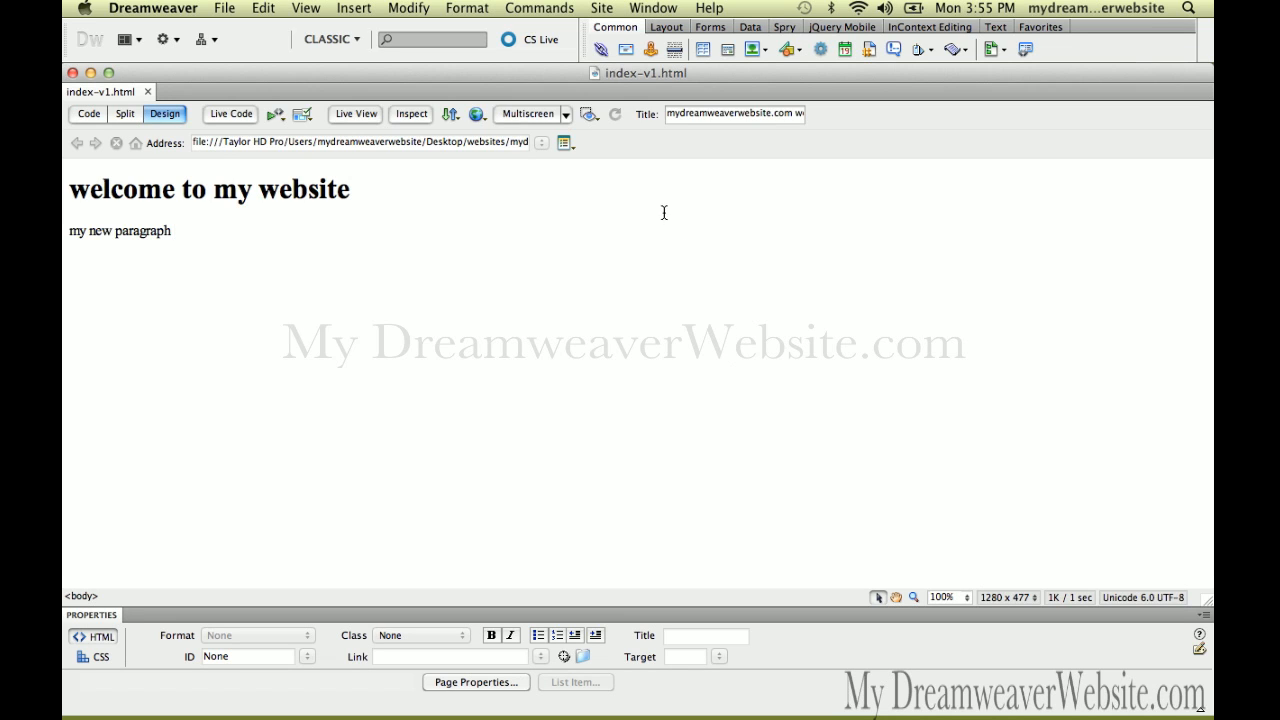
Open the Site menu with index-v1.html open in Dreamweaver
left_click(601, 8)
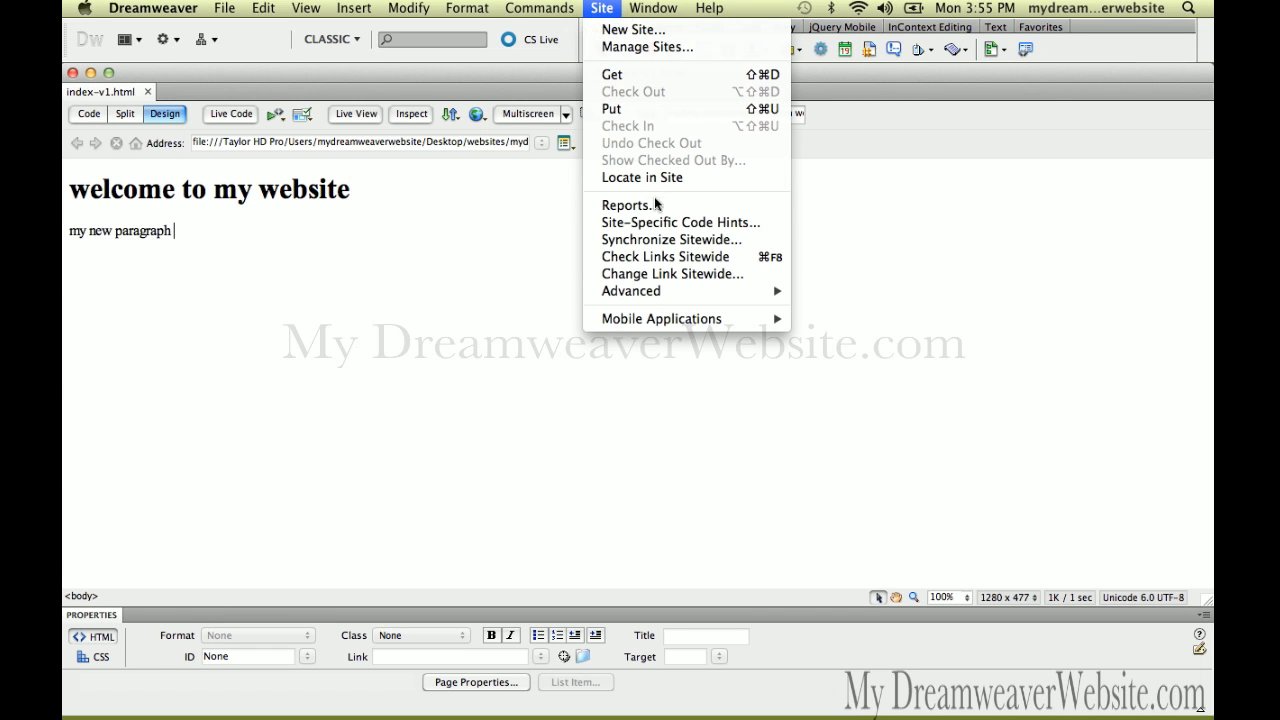
Open the Files panel from the Window menu
left_click(676, 6)
left_click(674, 10)
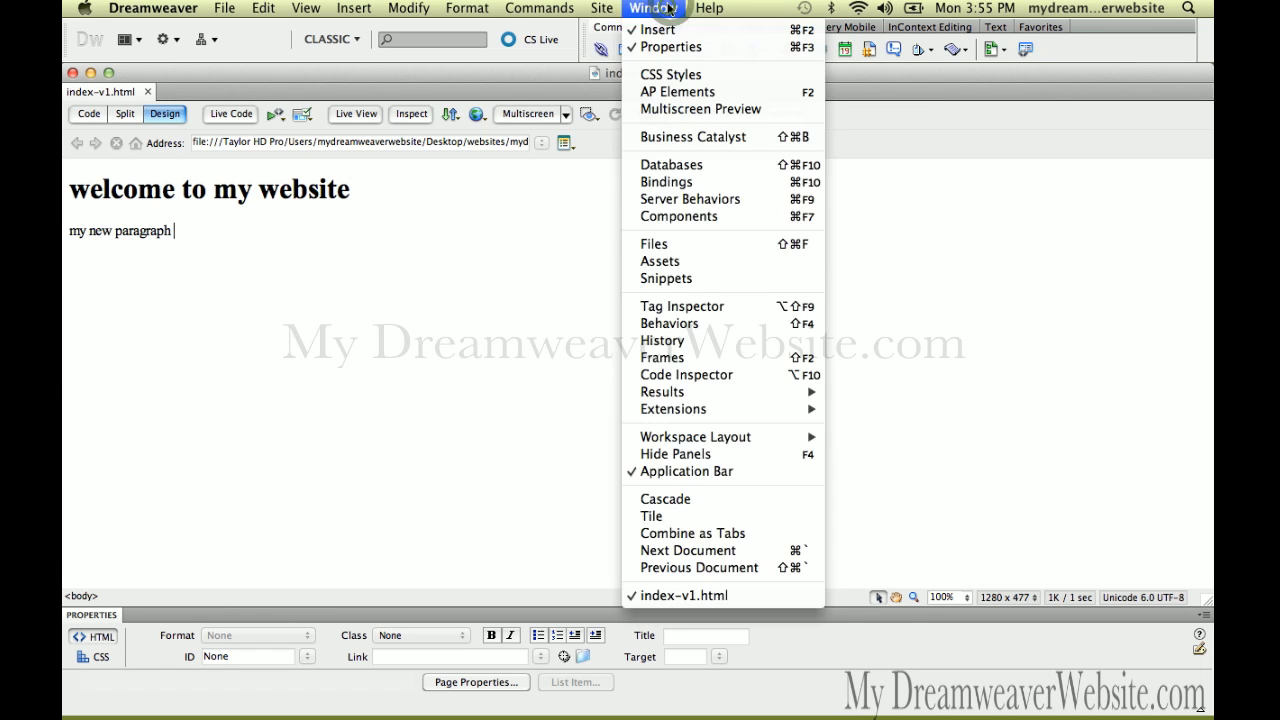
left_click(702, 248)
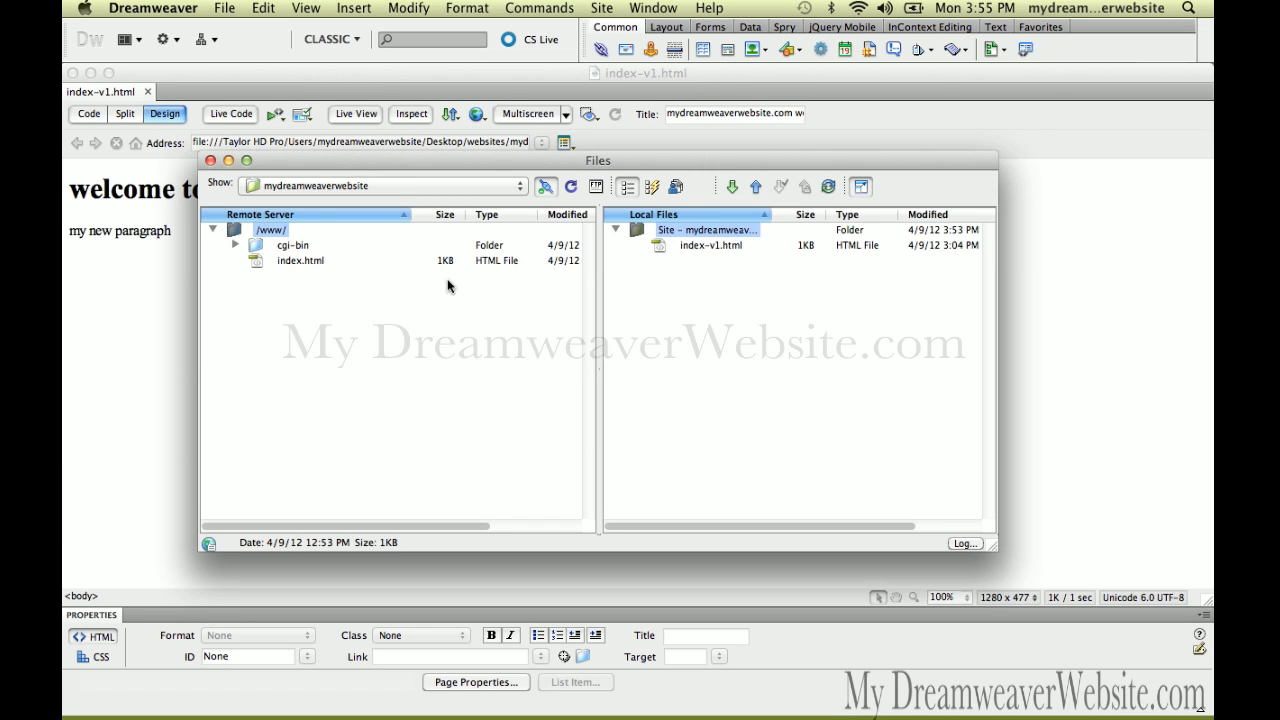
Switch the Files panel's site to net, then back to mydreamweaverwebsite
left_click(520, 190)
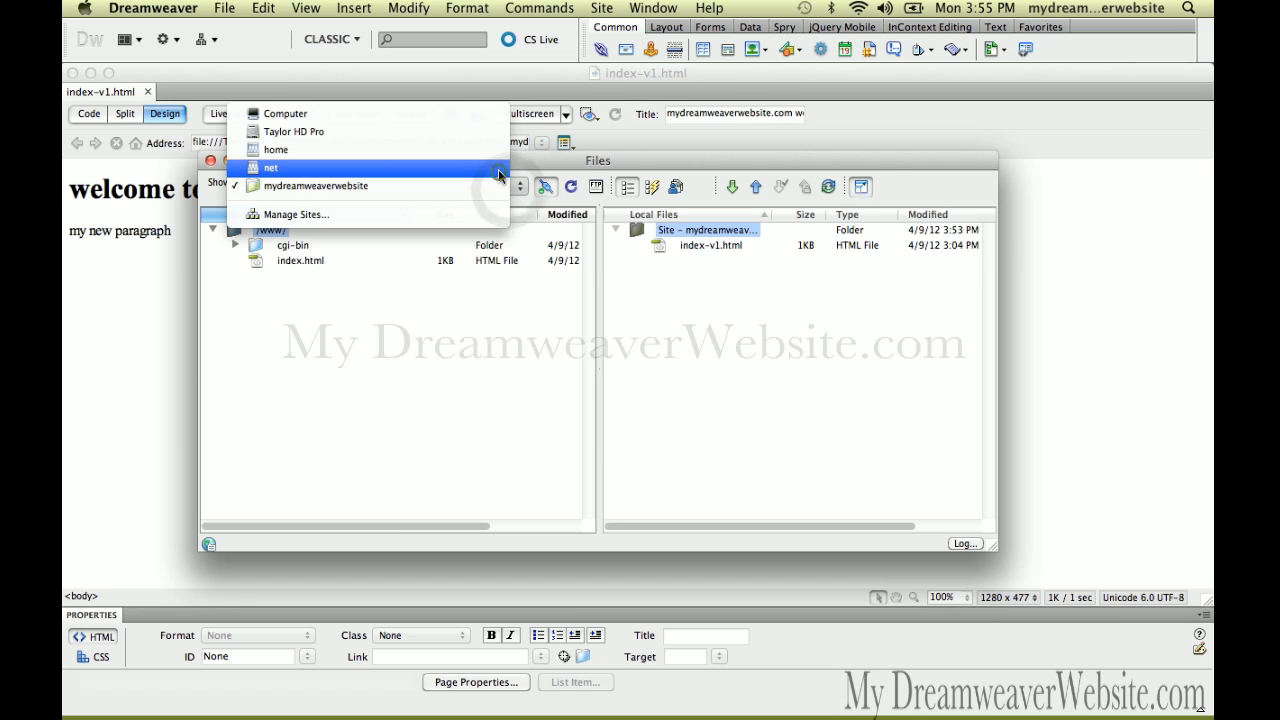
left_click(498, 169)
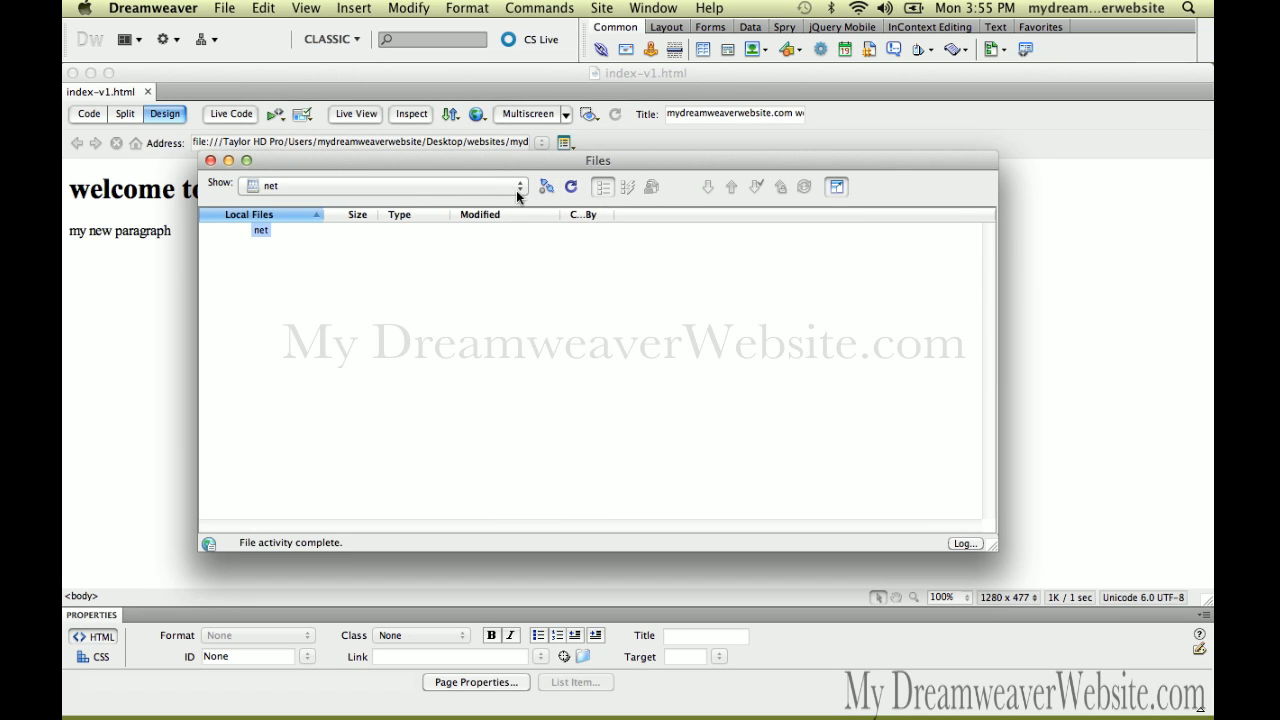
left_click(516, 190)
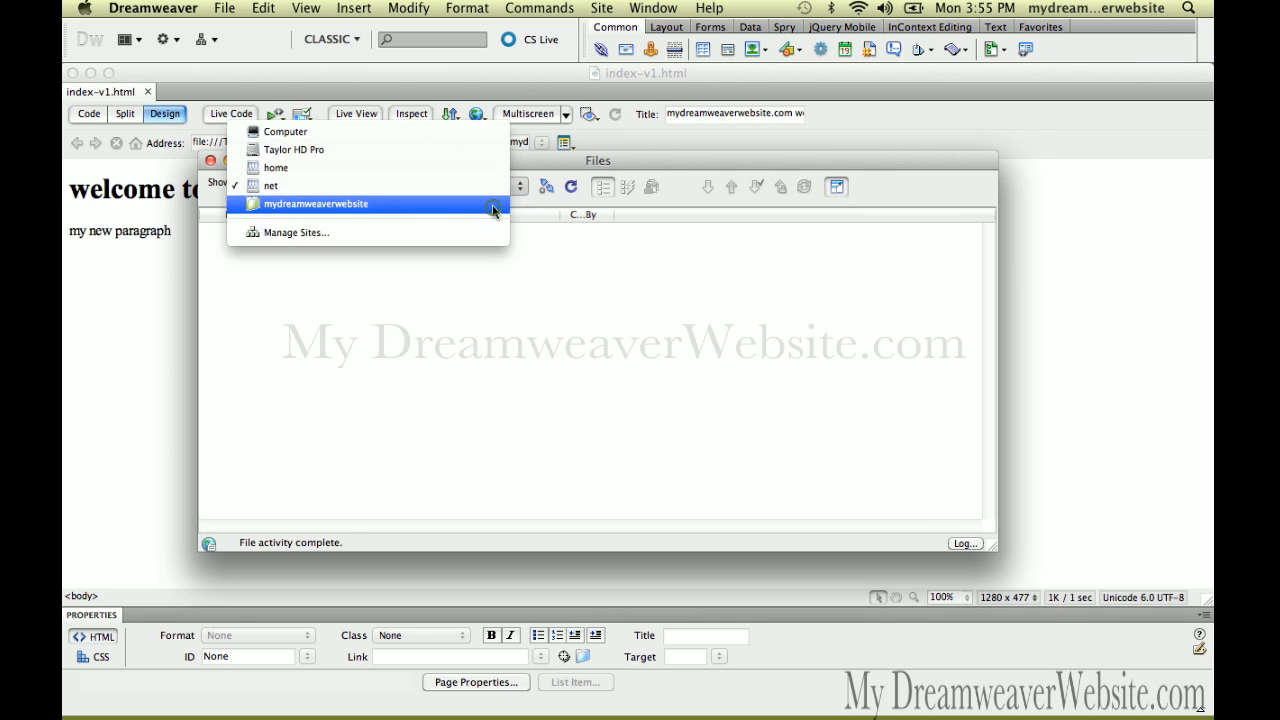
left_click(492, 205)
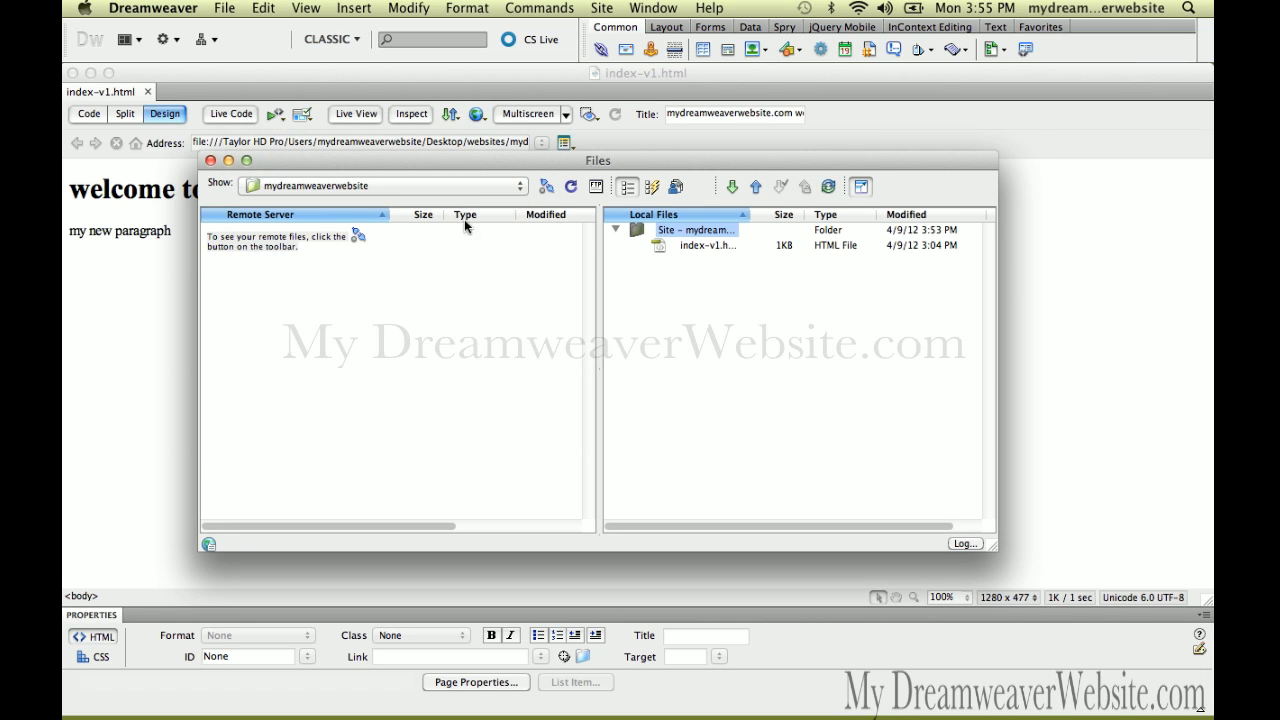
left_click(602, 7)
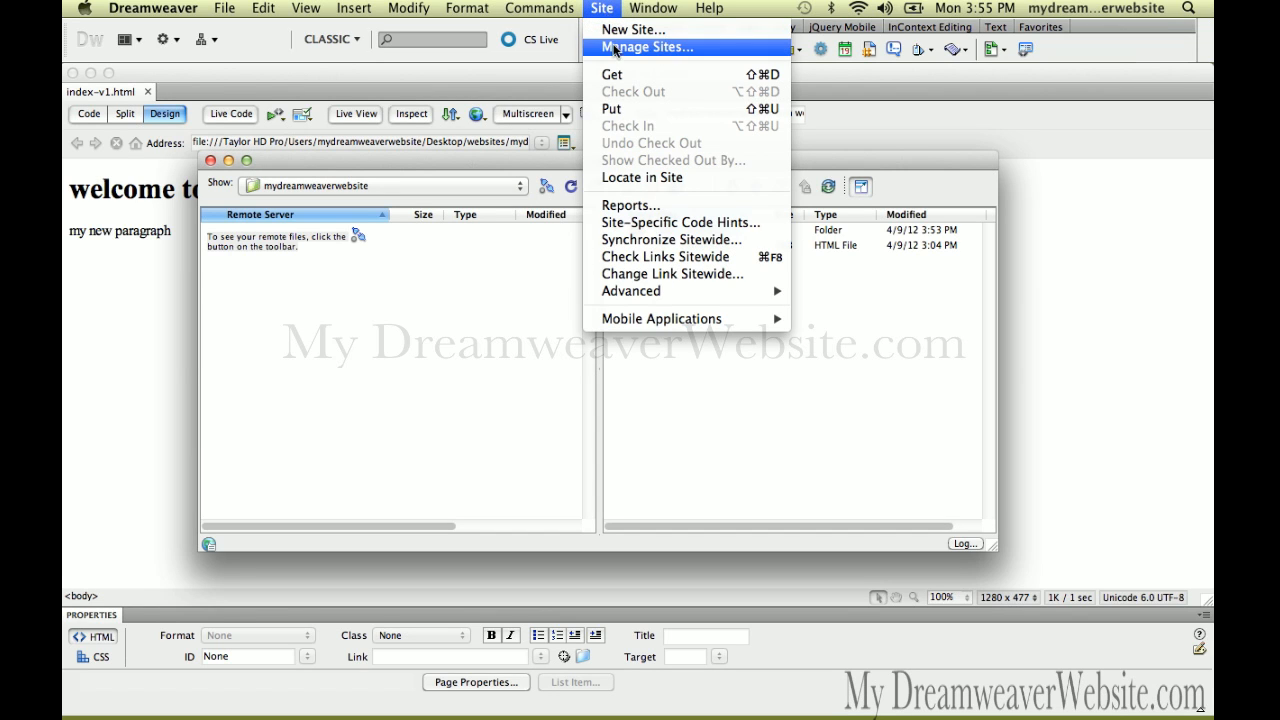
left_click(614, 47)
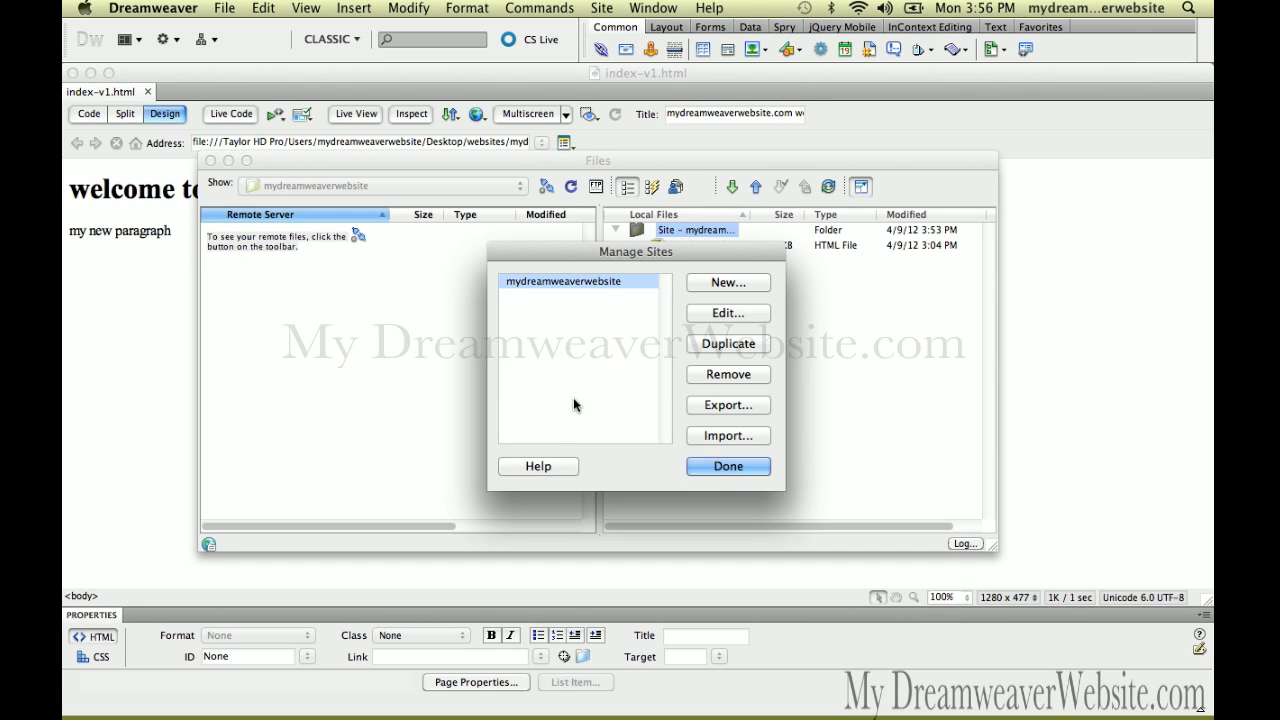
double_click(596, 283)
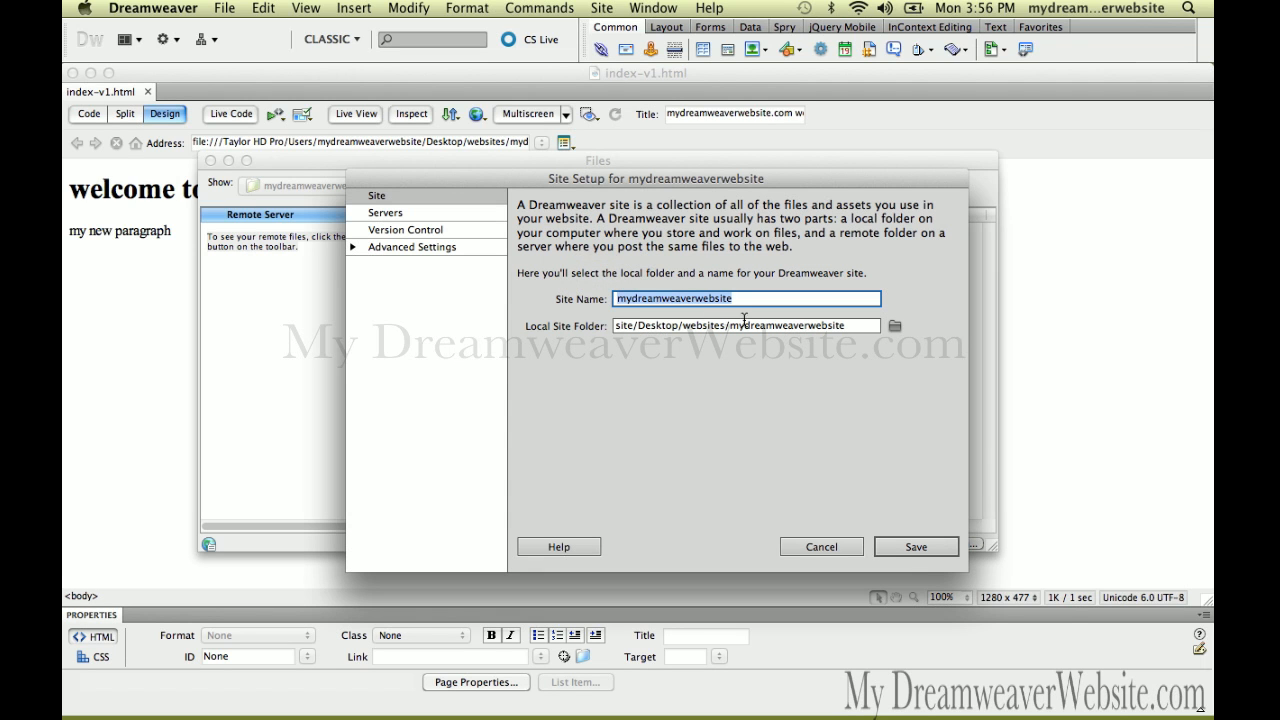
left_click(447, 214)
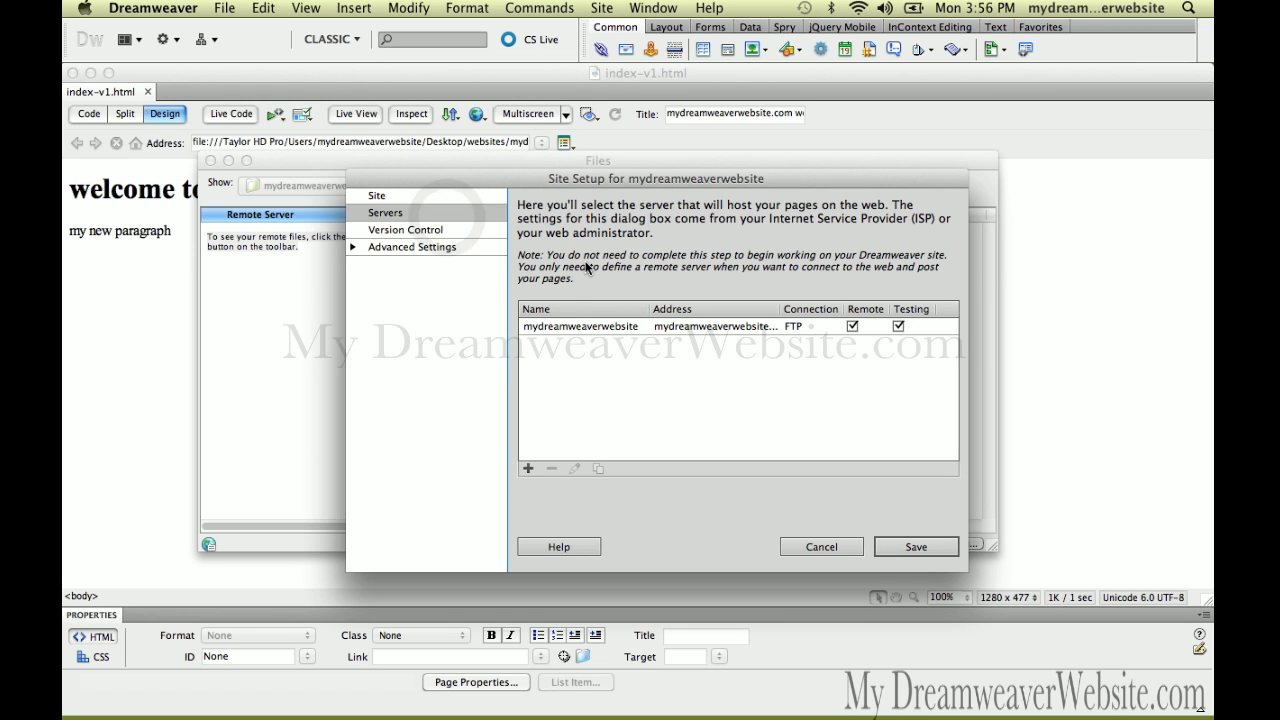
left_click(822, 546)
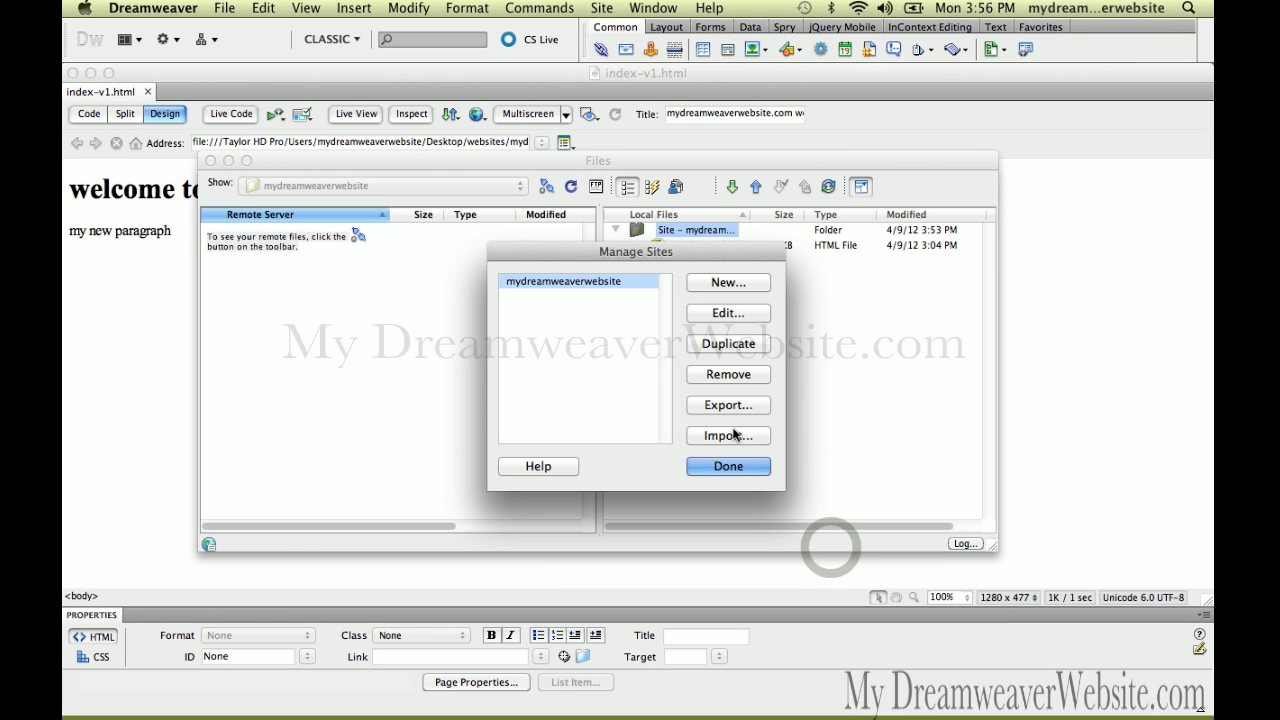
left_click(726, 465)
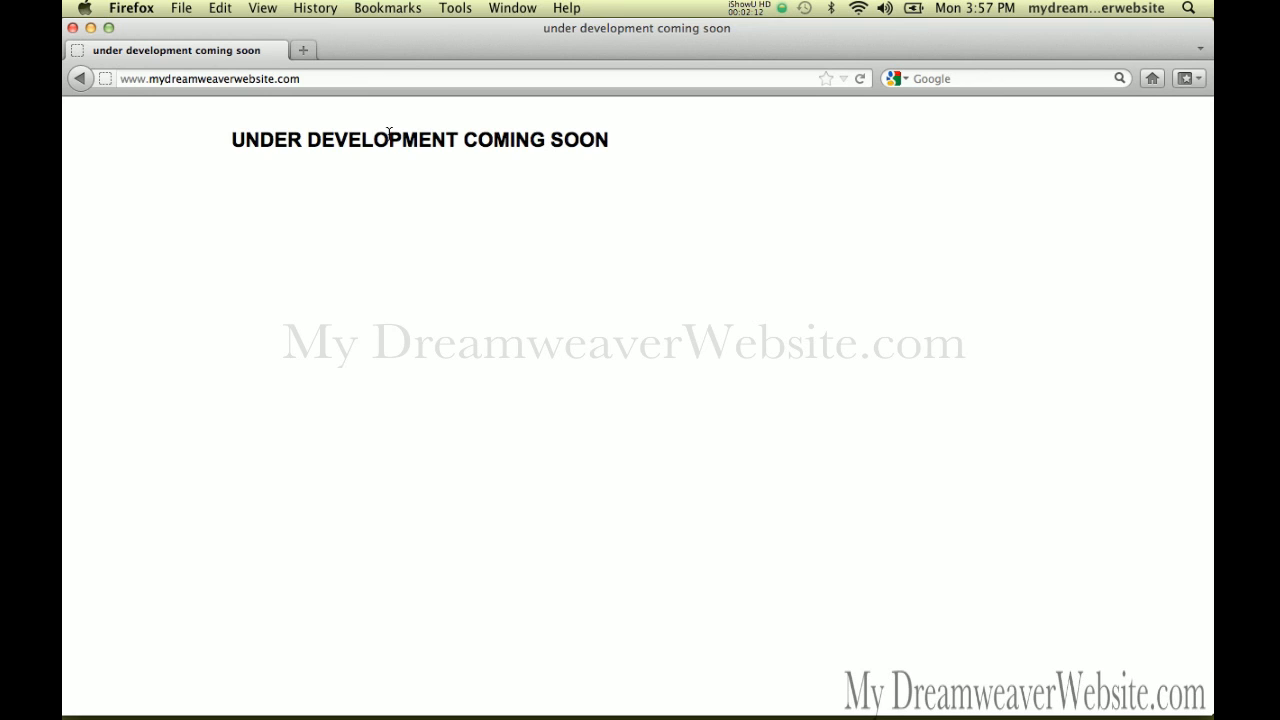
Return from Firefox's UNDER DEVELOPMENT COMING SOON page to Dreamweaver
key("super+Tab")
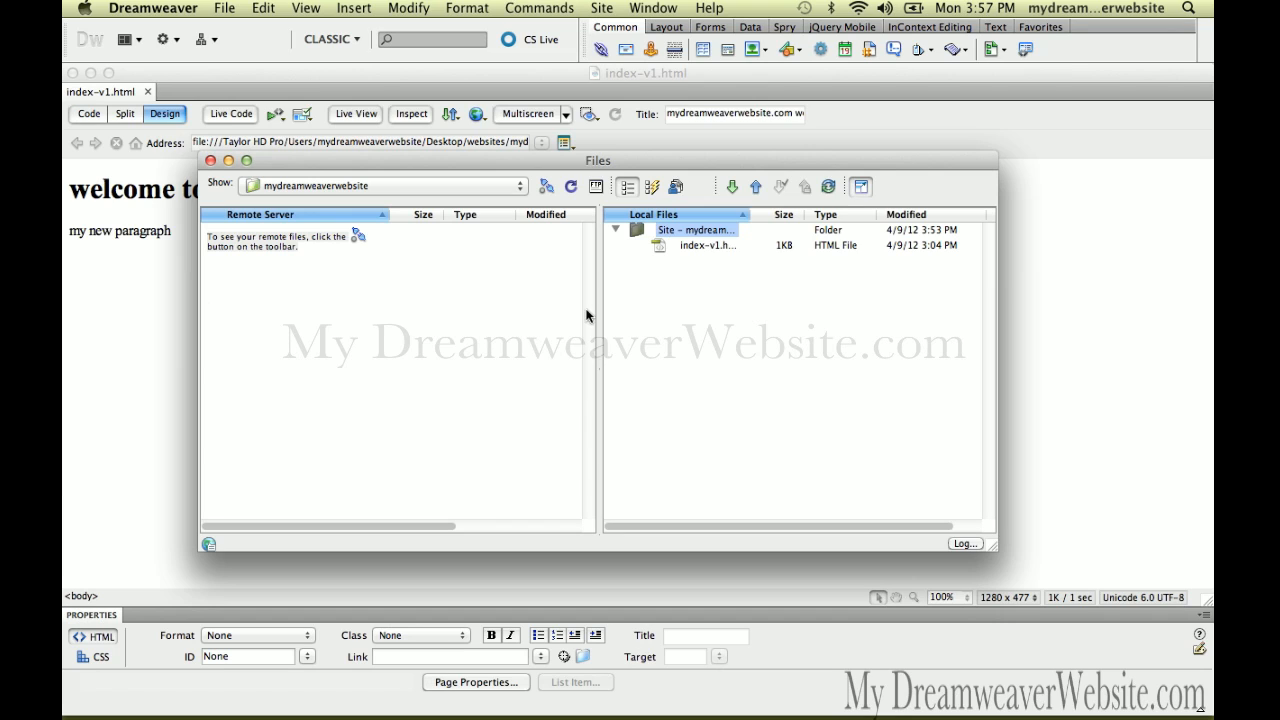
Connect to the remote server, select /www/index.html, then hide the Files panel
left_click(661, 317)
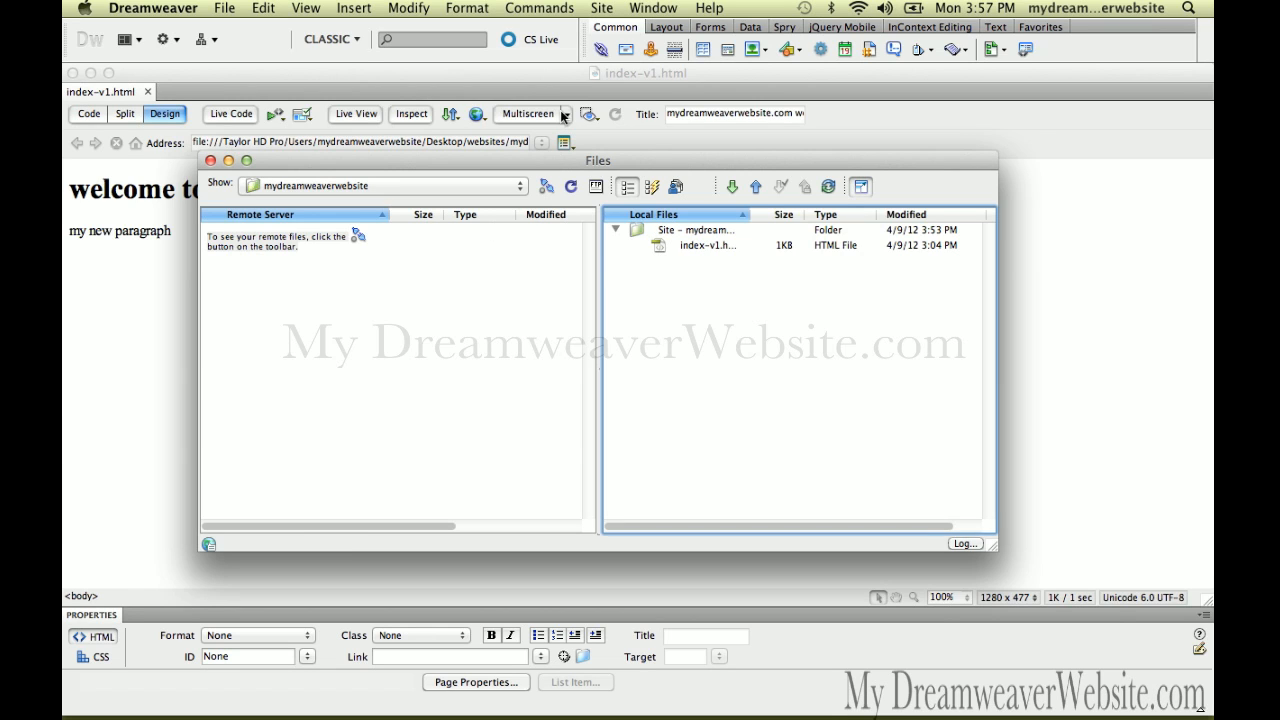
left_click(547, 188)
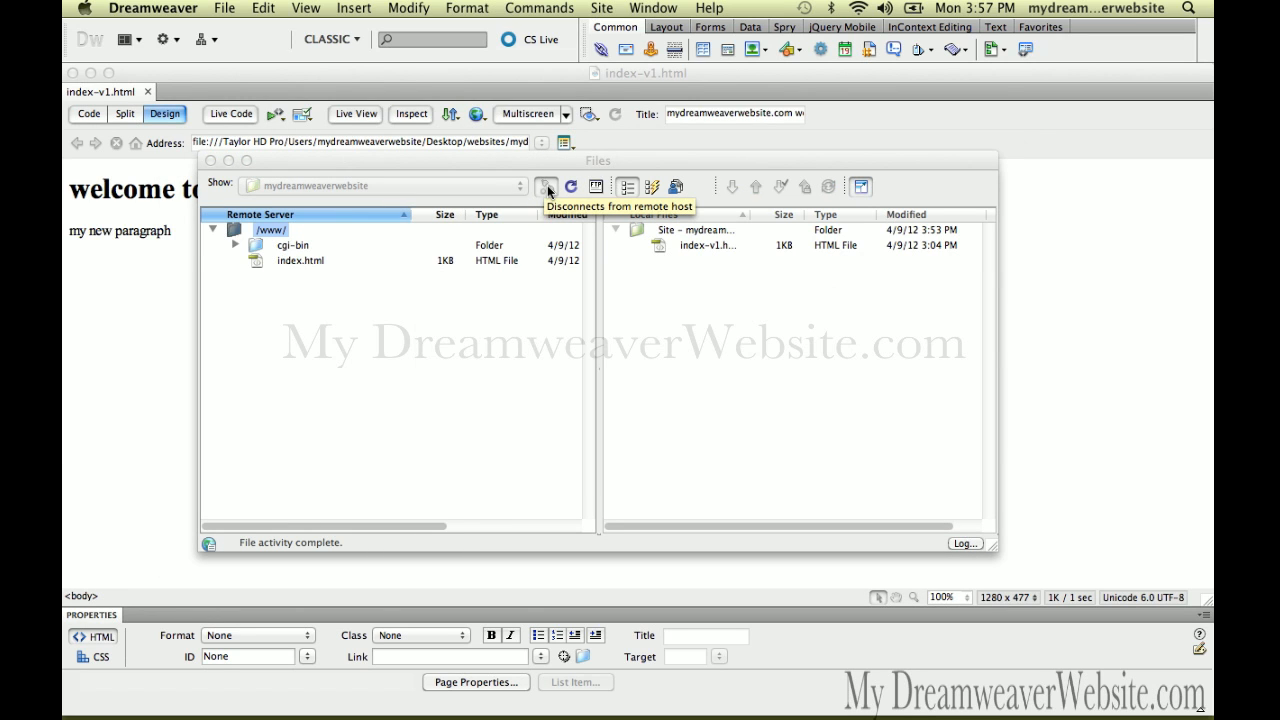
left_click(256, 266)
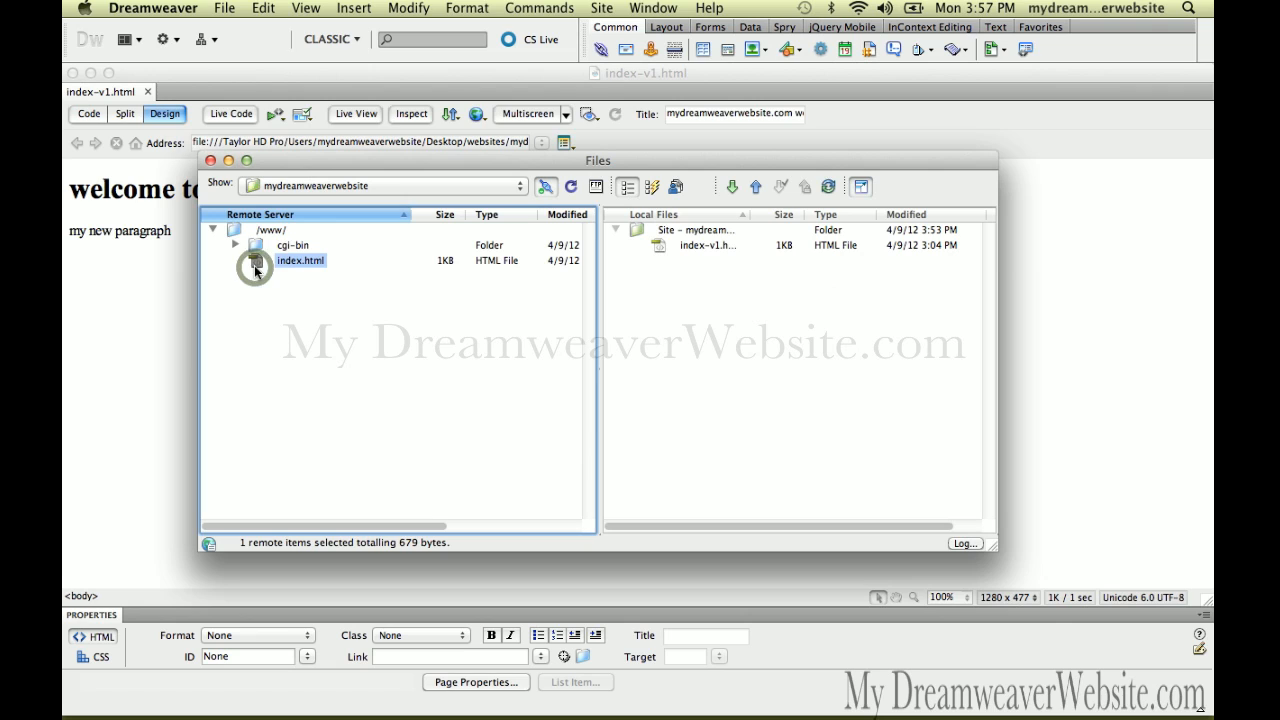
left_click(256, 268)
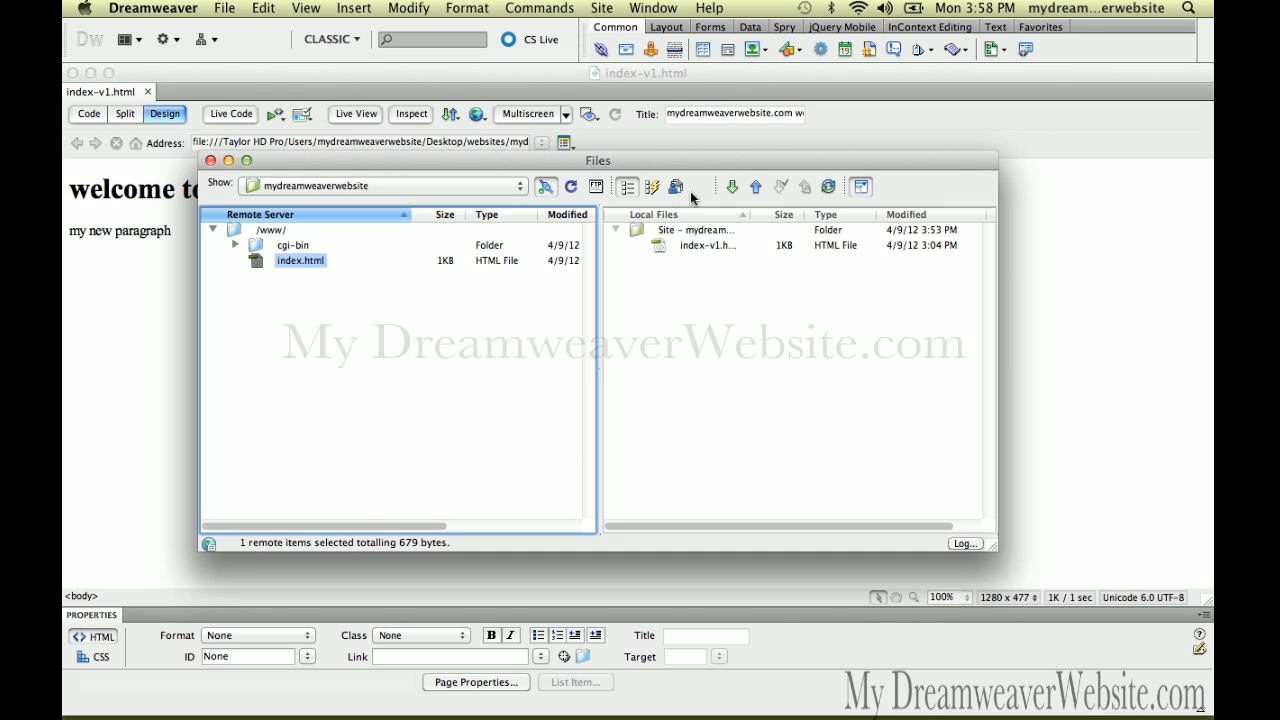
key("super+shift+f")
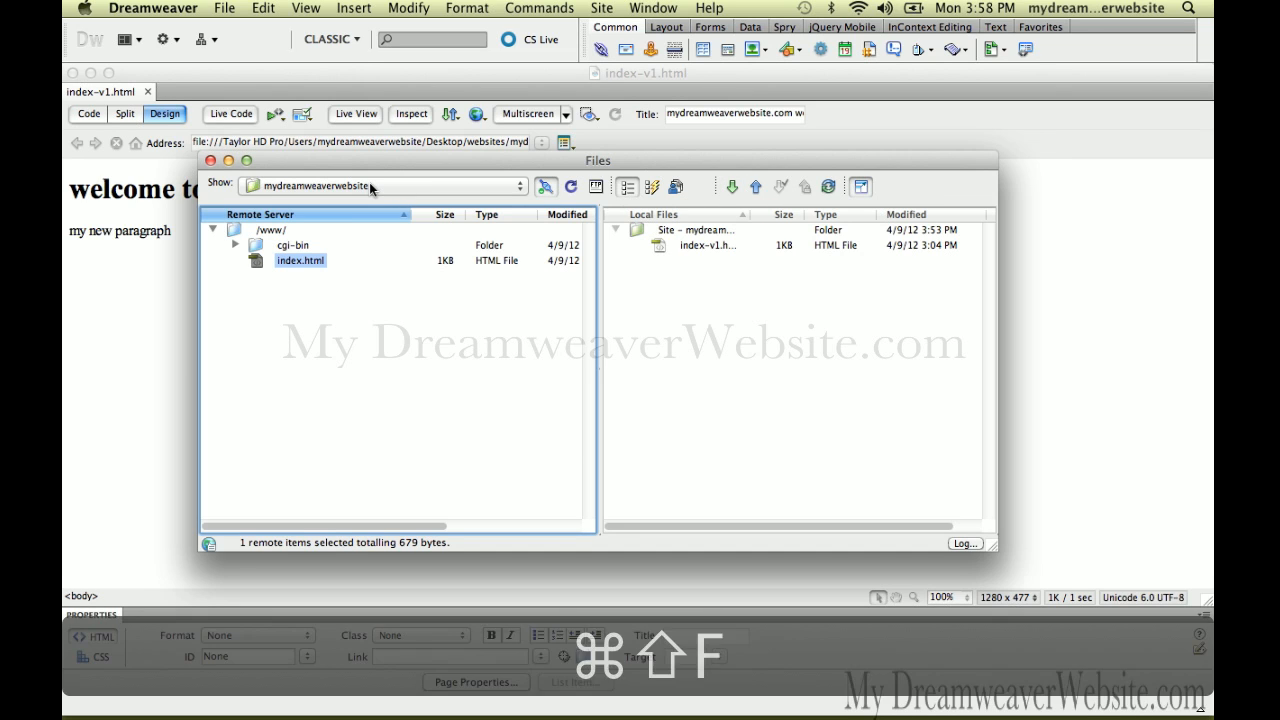
Reopen the Files panel and refresh the remote file listing
left_click(652, 7)
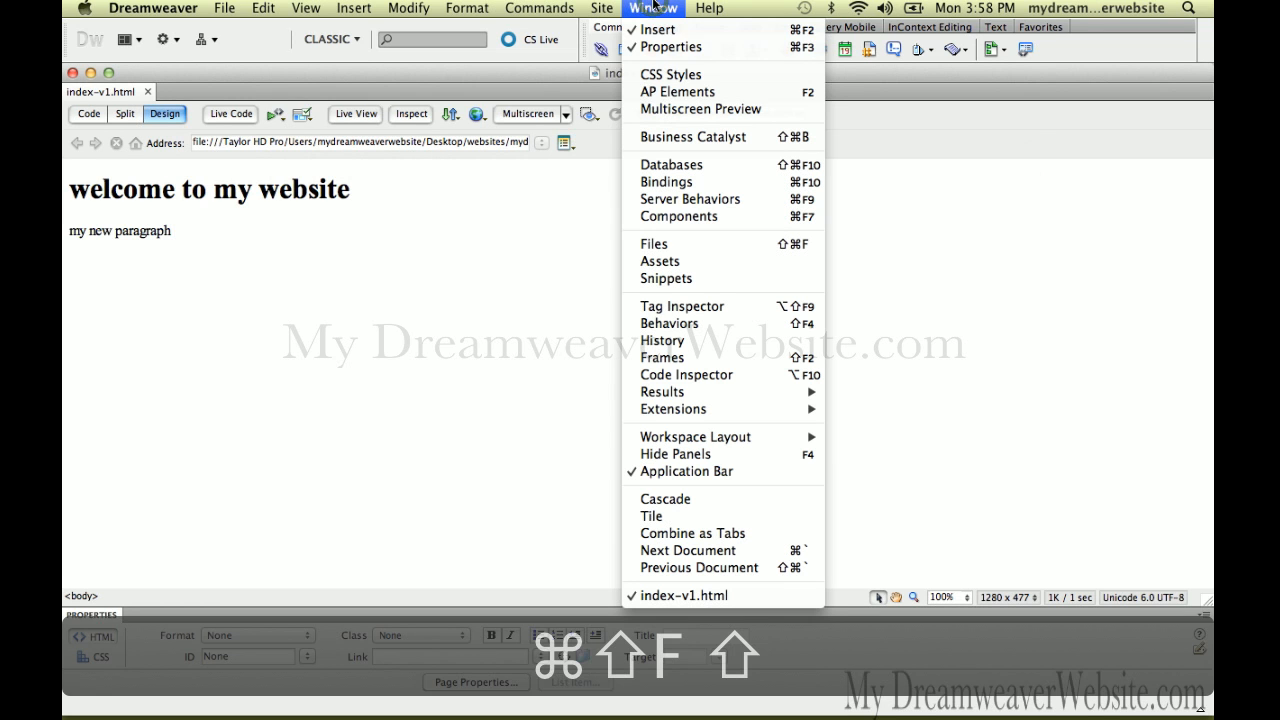
left_click(685, 248)
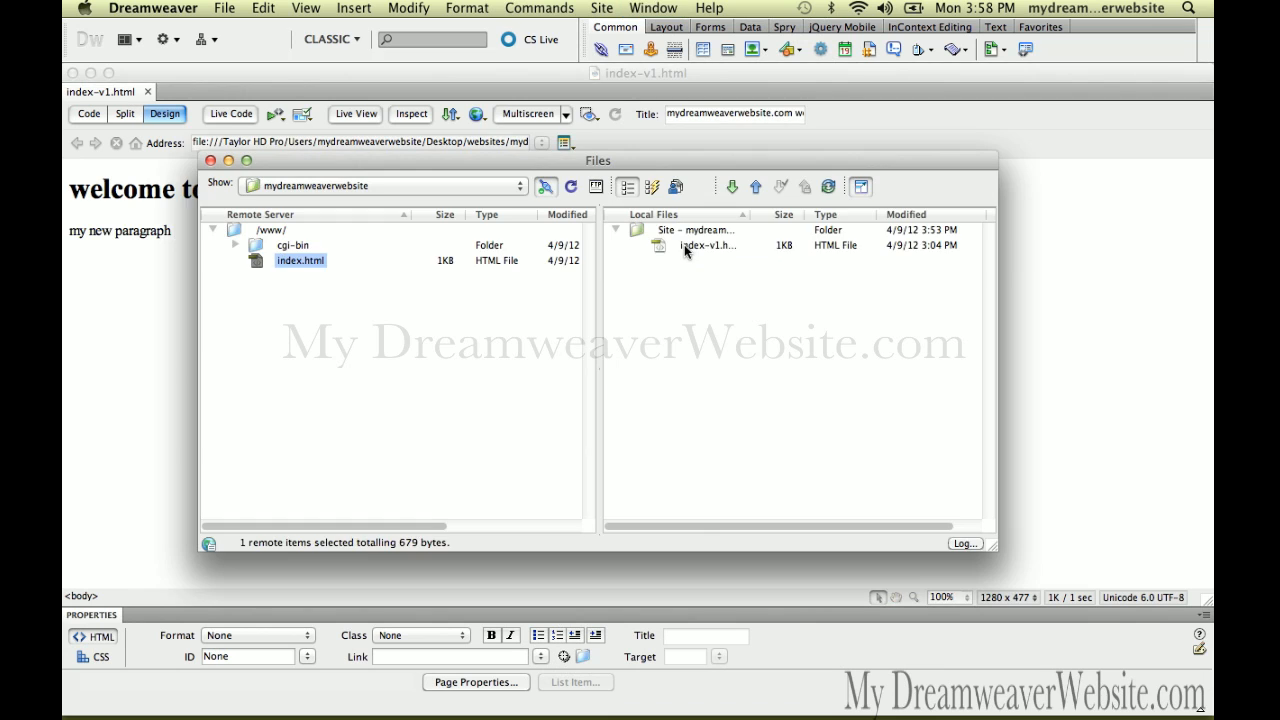
left_click(568, 189)
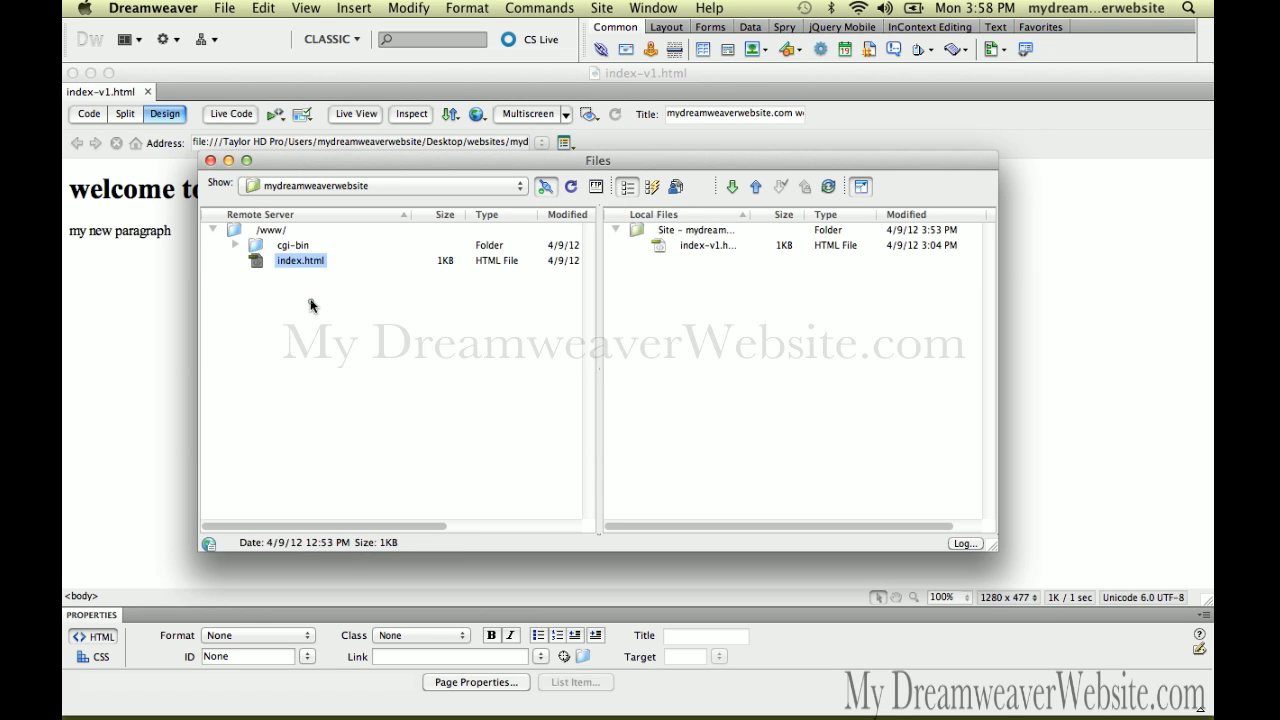
Get the remote /www/index.html into the local site
left_click(265, 266)
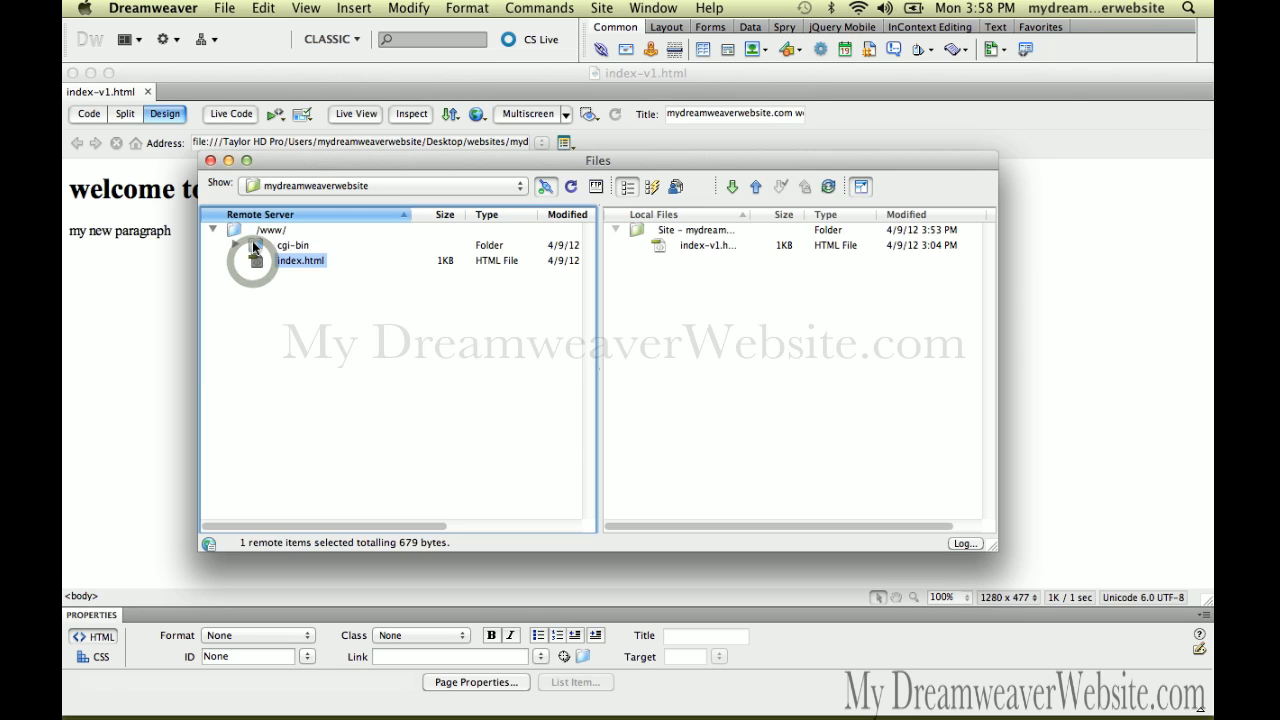
left_click(253, 245)
left_click(274, 289)
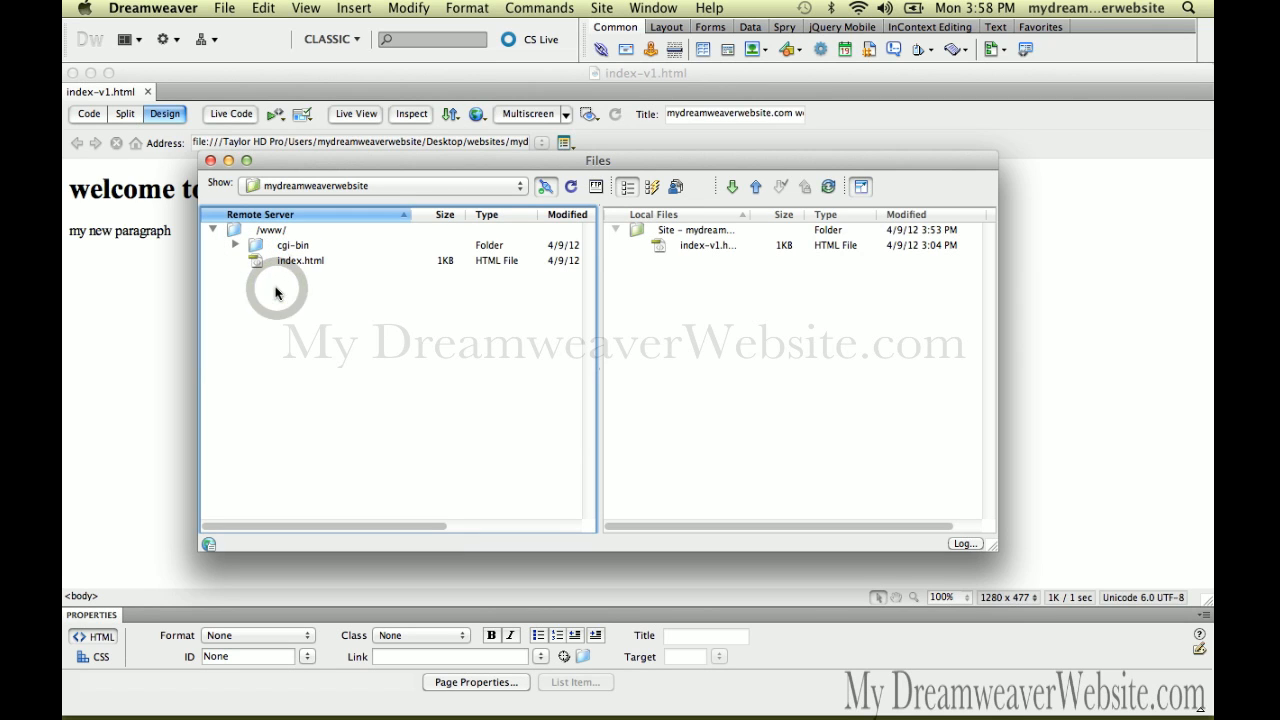
left_click(232, 233)
left_click(260, 262)
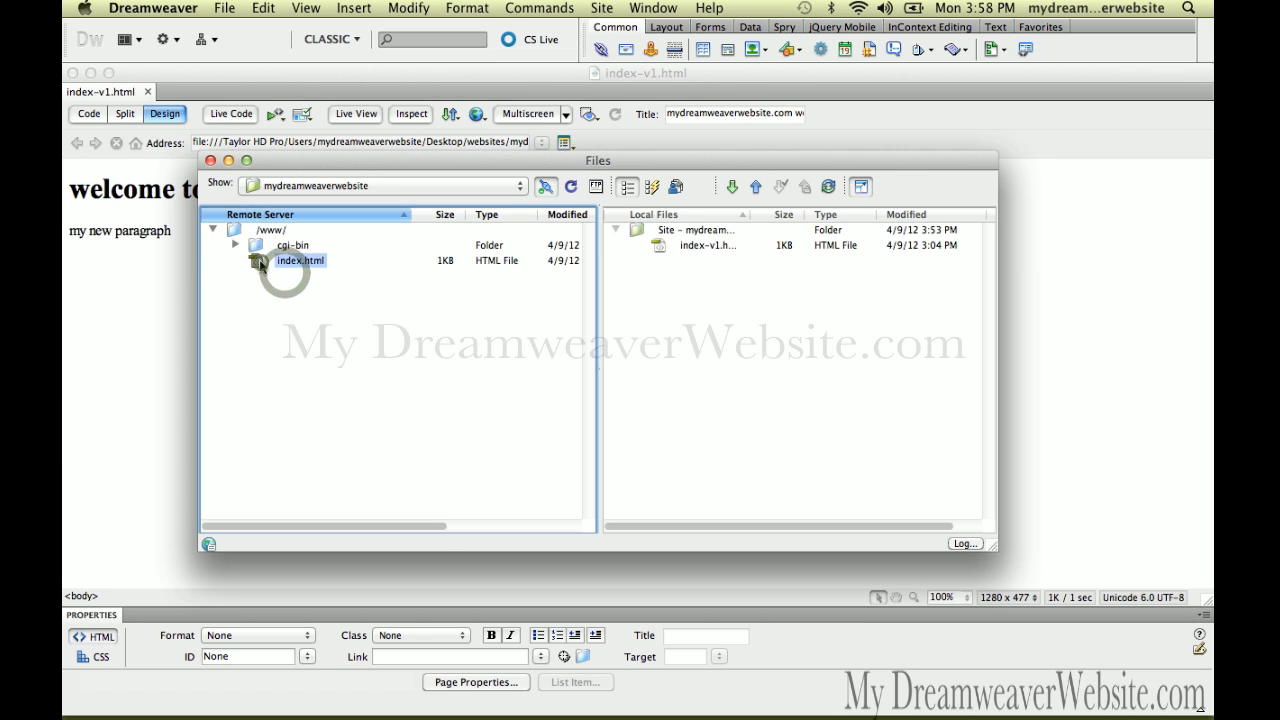
left_click(735, 189)
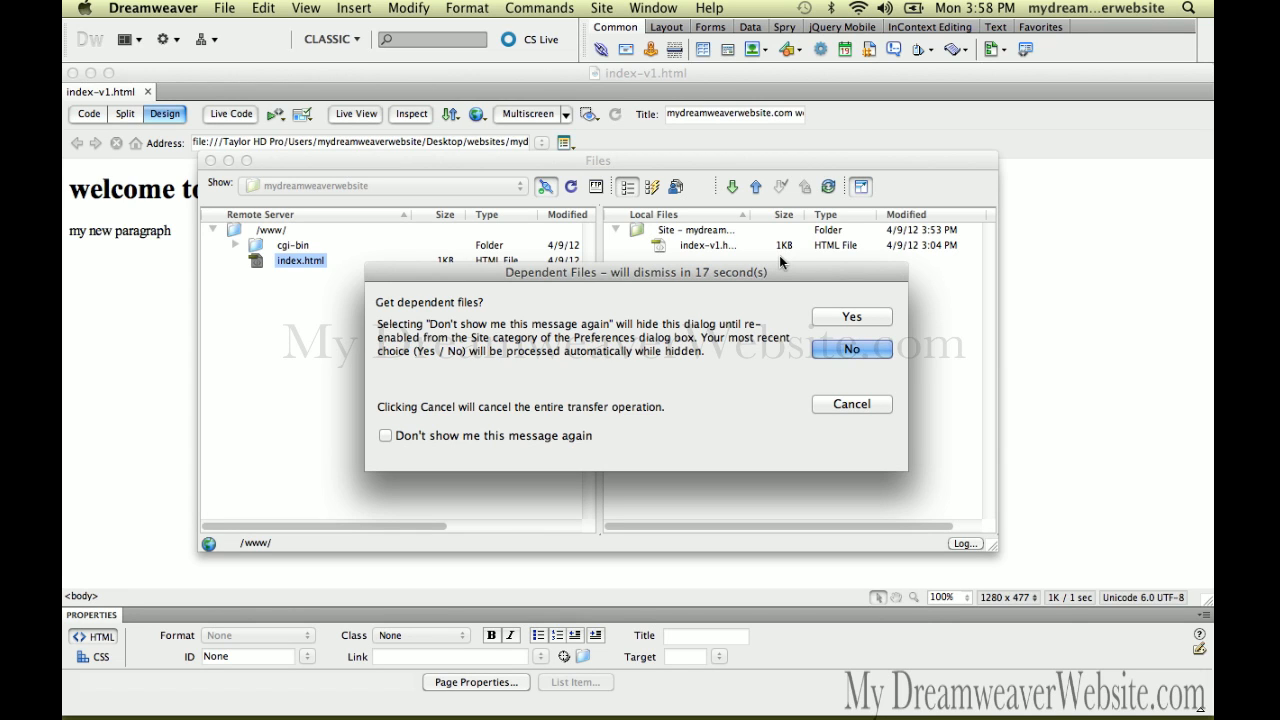
Decline dependent files and open the downloaded index.html showing UNDER DEVELOPMENT COMING SOON
left_click(851, 349)
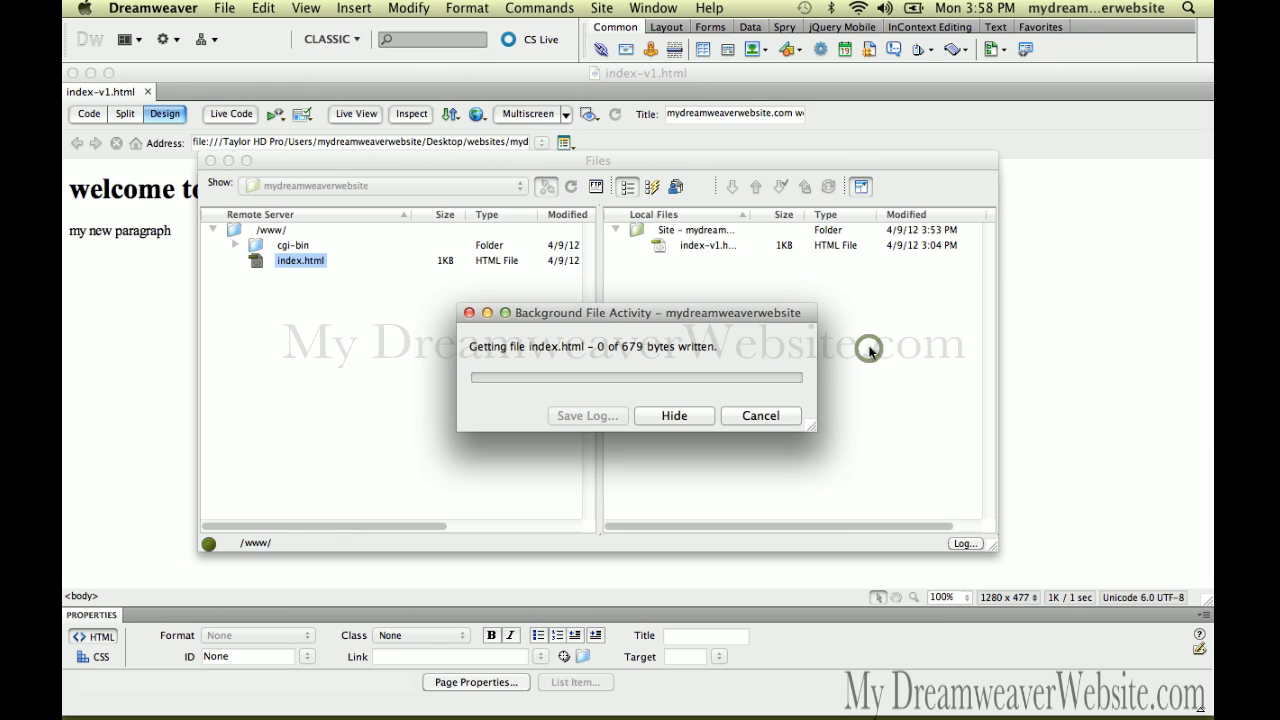
left_click(869, 351)
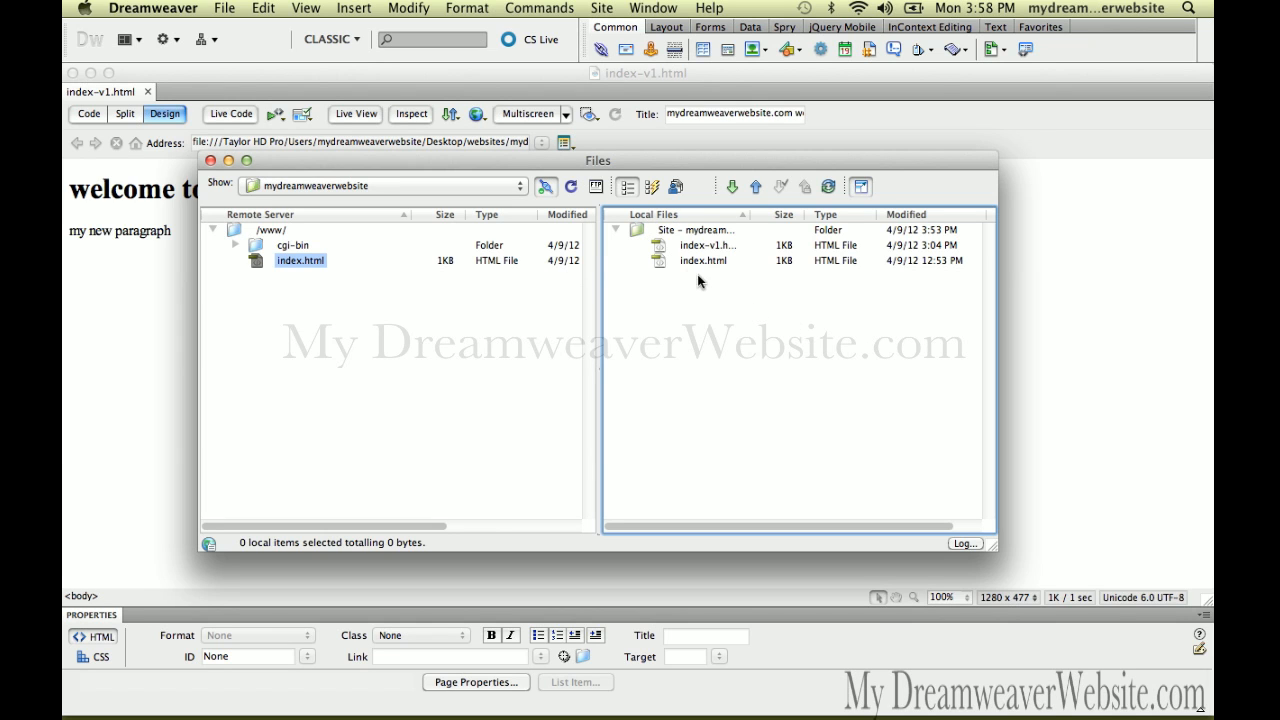
double_click(668, 262)
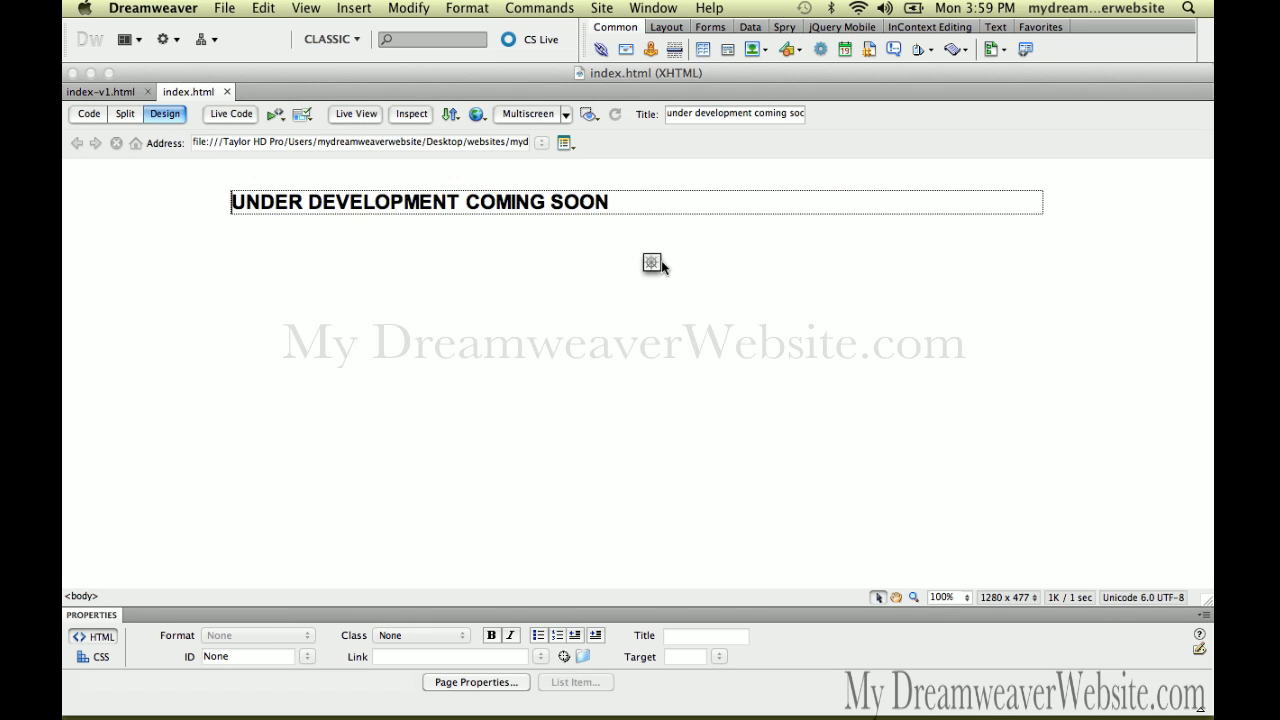
Save the homepage under the new name index_orig)bu_b4_4-9.html
left_click(225, 8)
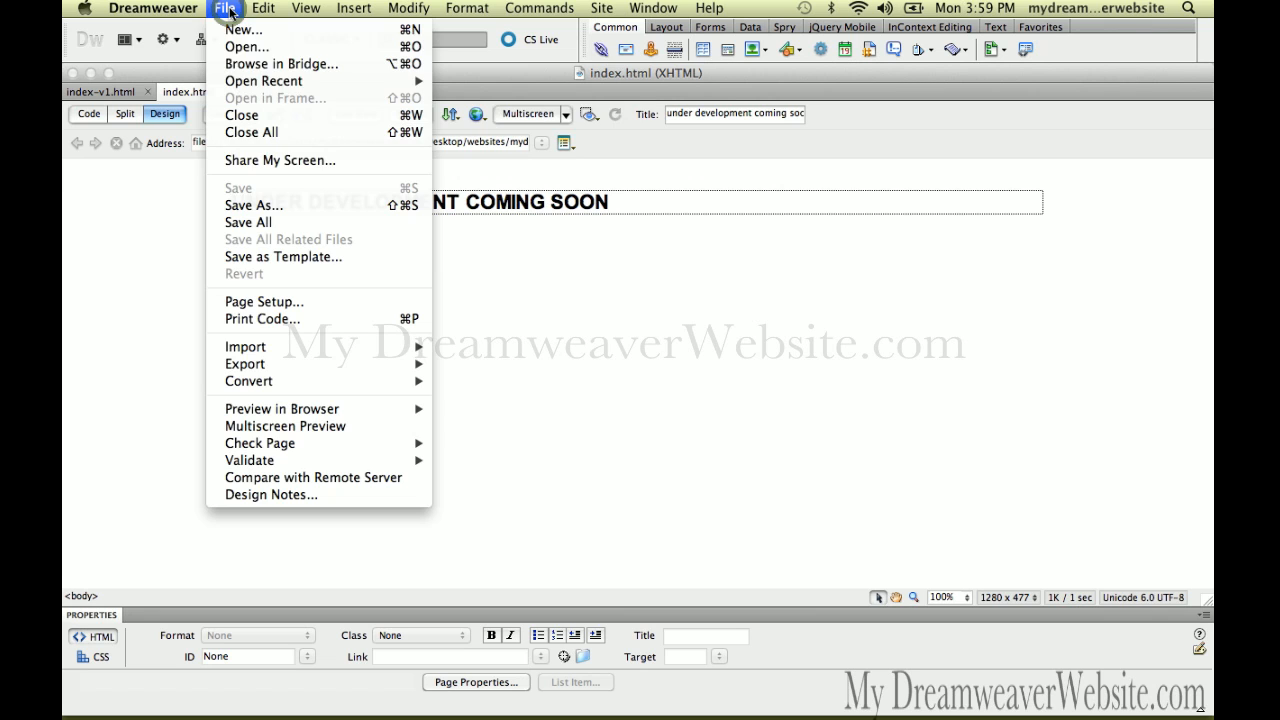
left_click(272, 204)
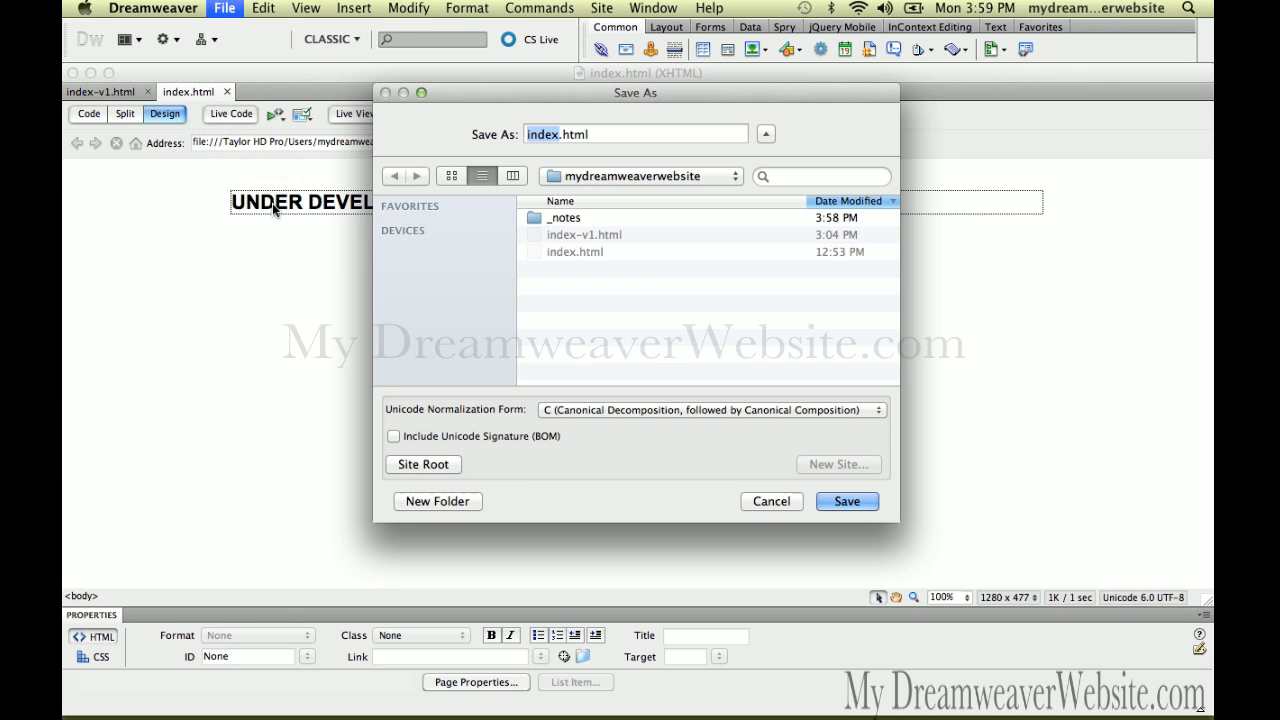
type("_orig")
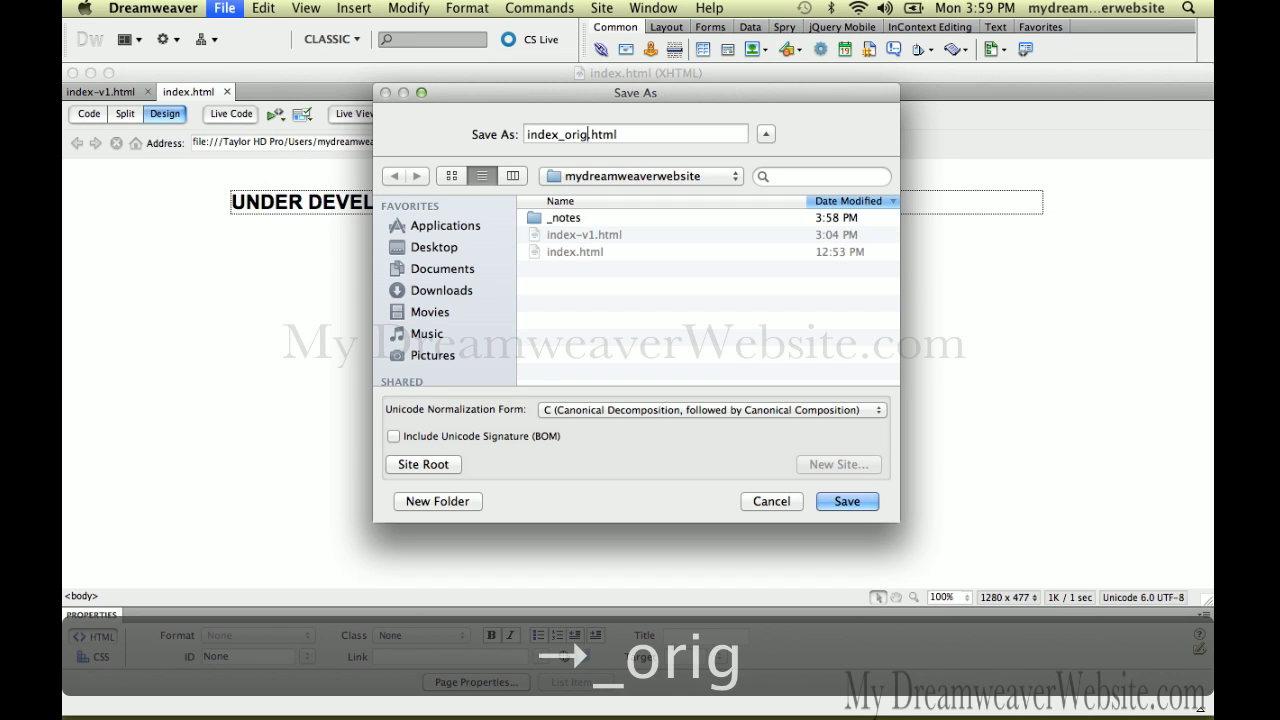
type(")bu_")
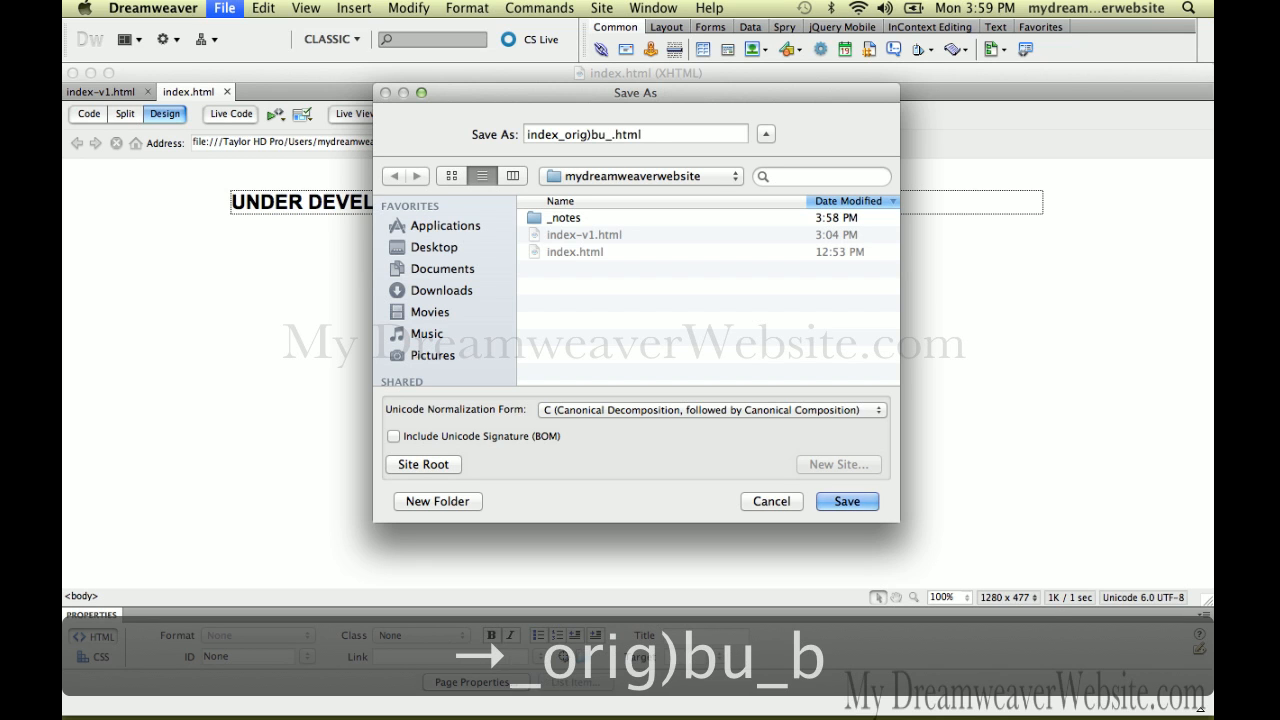
type("b4")
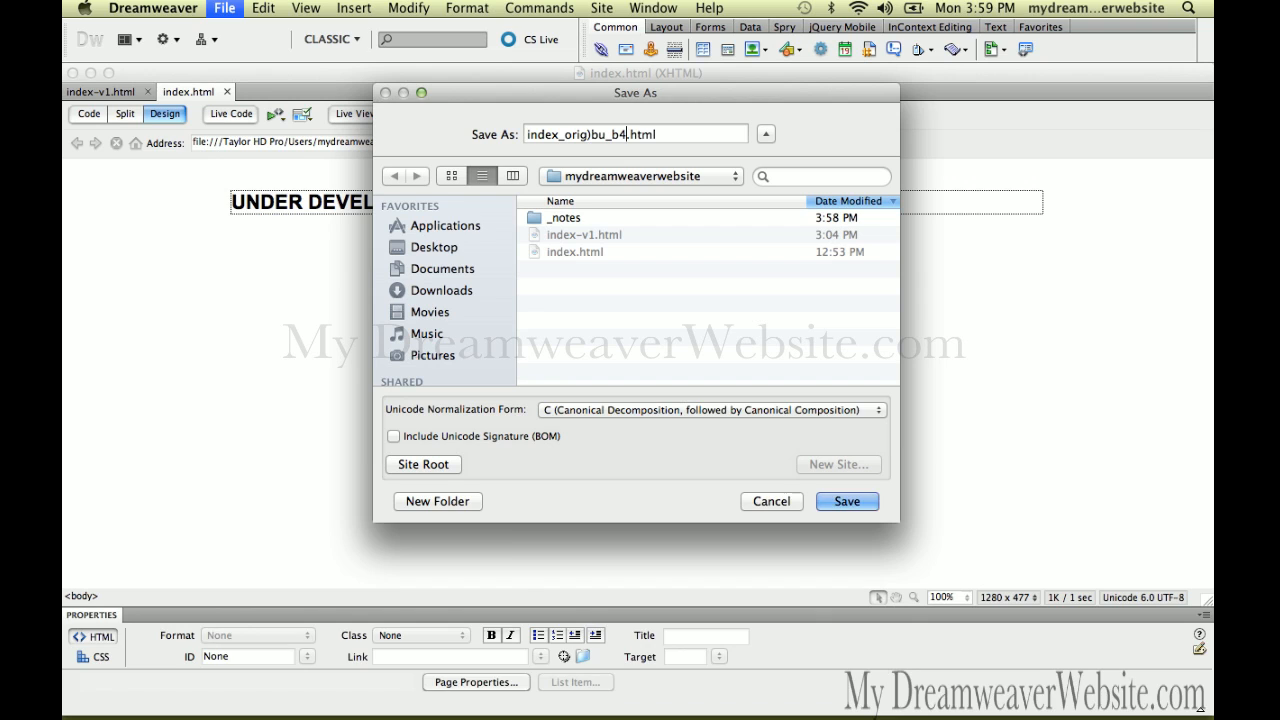
type("_4-9")
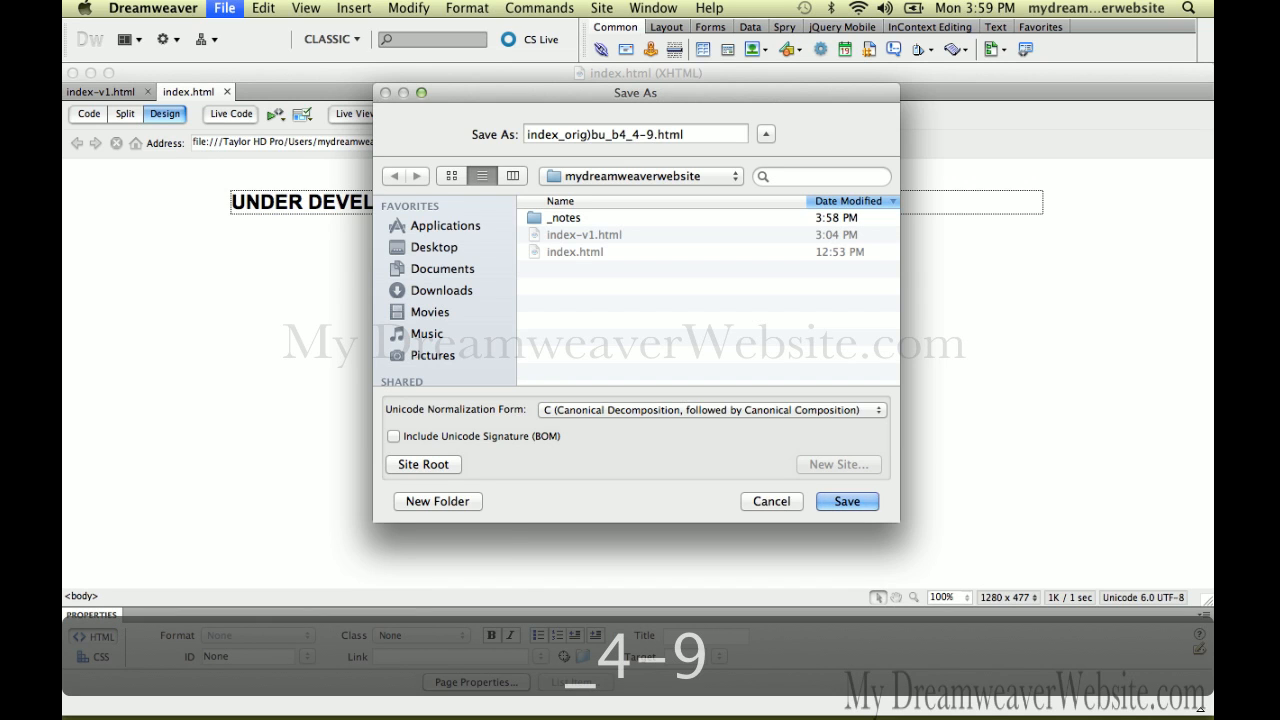
key("Return")
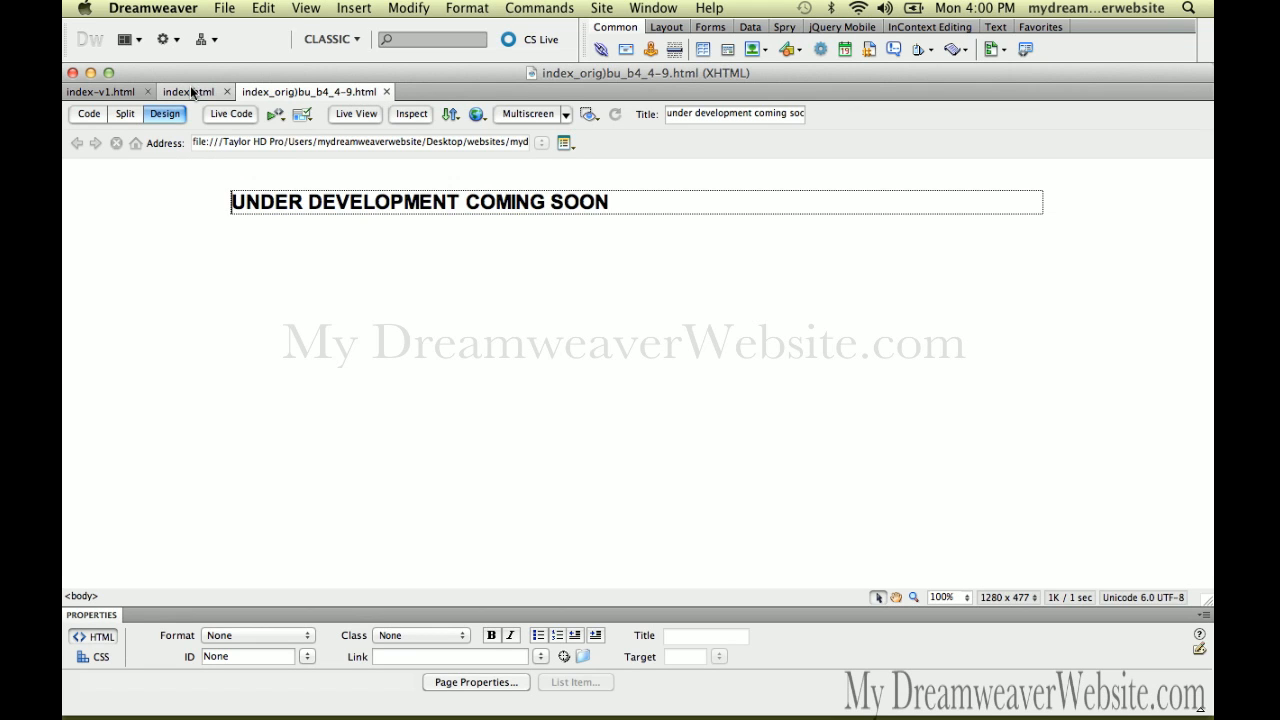
Close the backup tab, add a mydreamweaverwebsite.com line above the heading, and save index.html
left_click(387, 92)
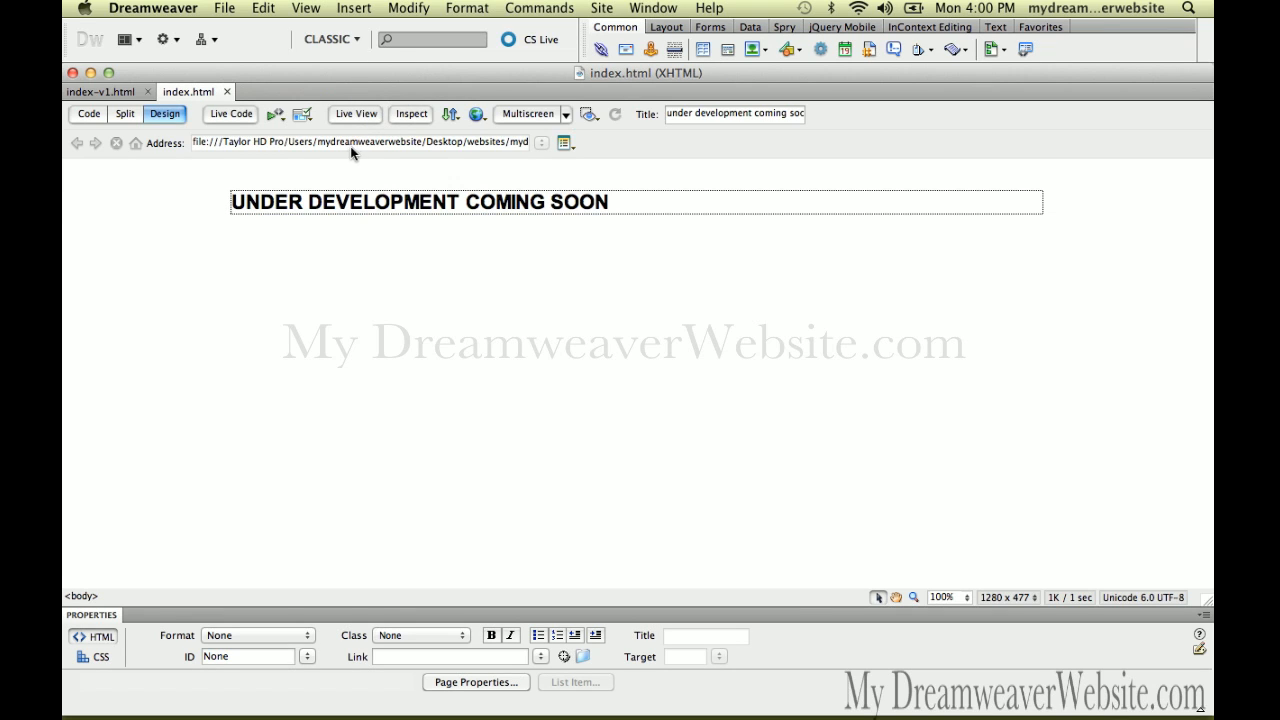
double_click(236, 200)
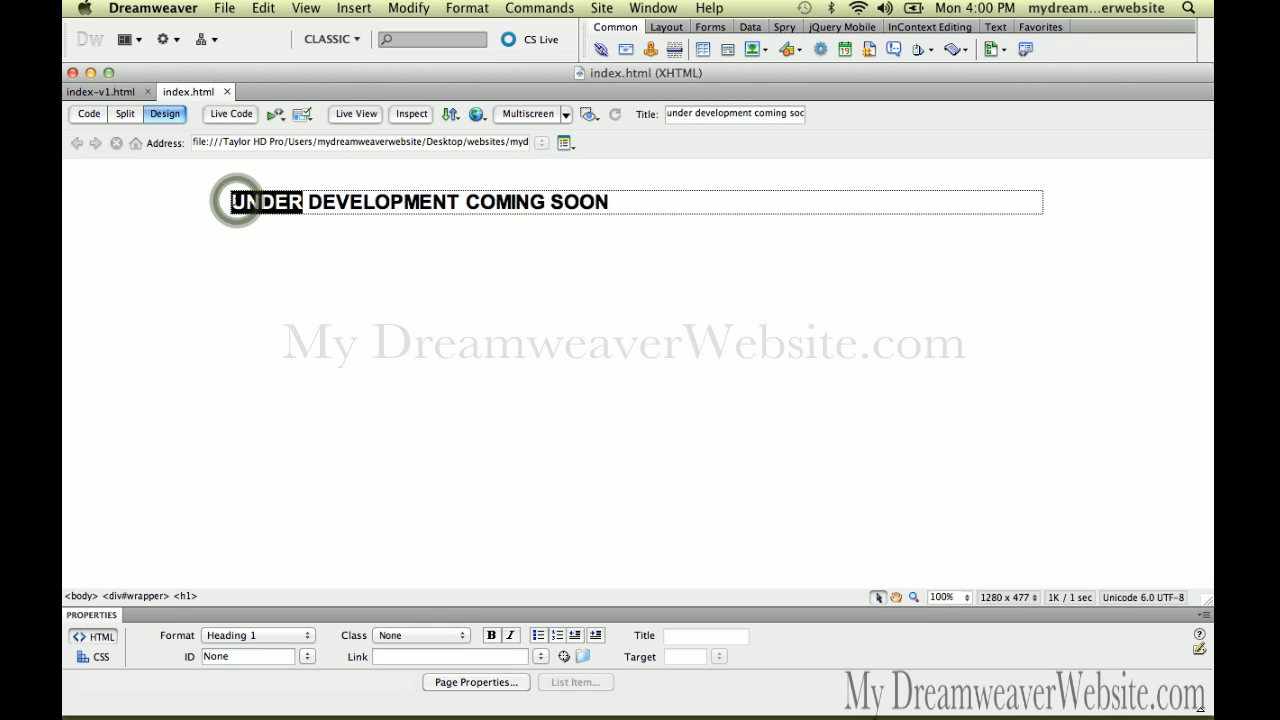
key("Left")
key("Return")
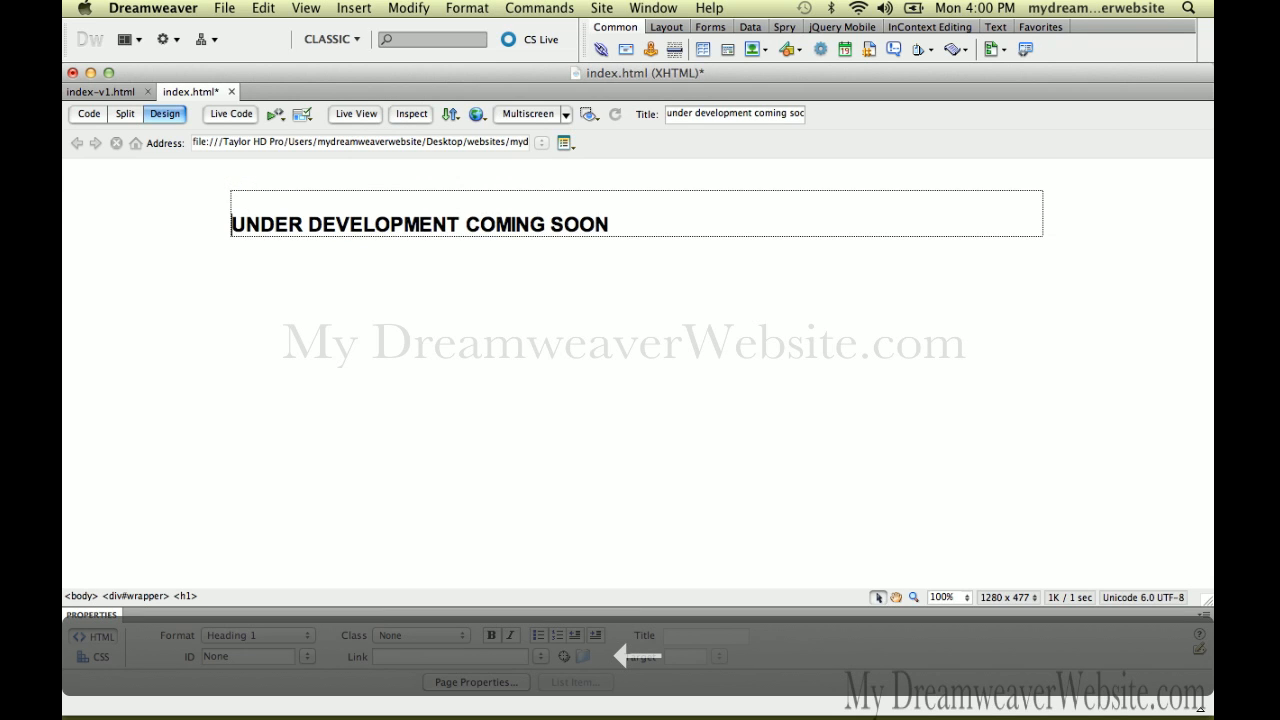
key("Up")
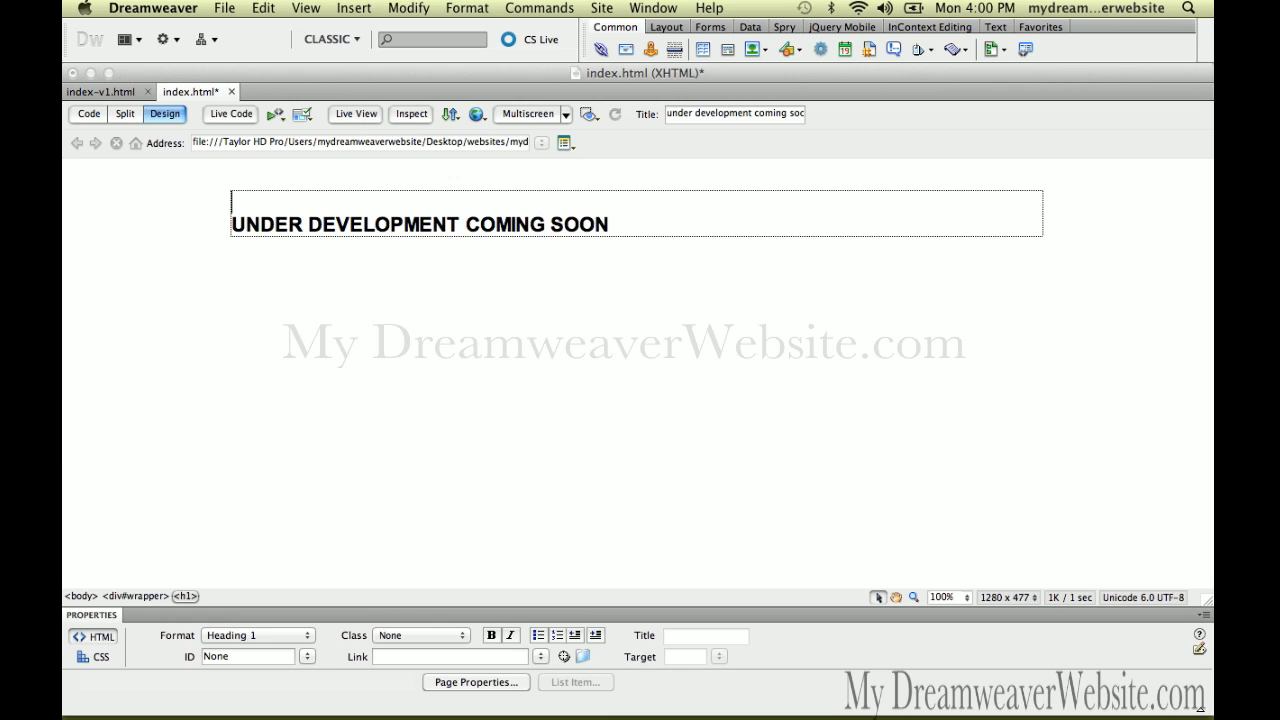
type("mydreamweaverwebsite.com")
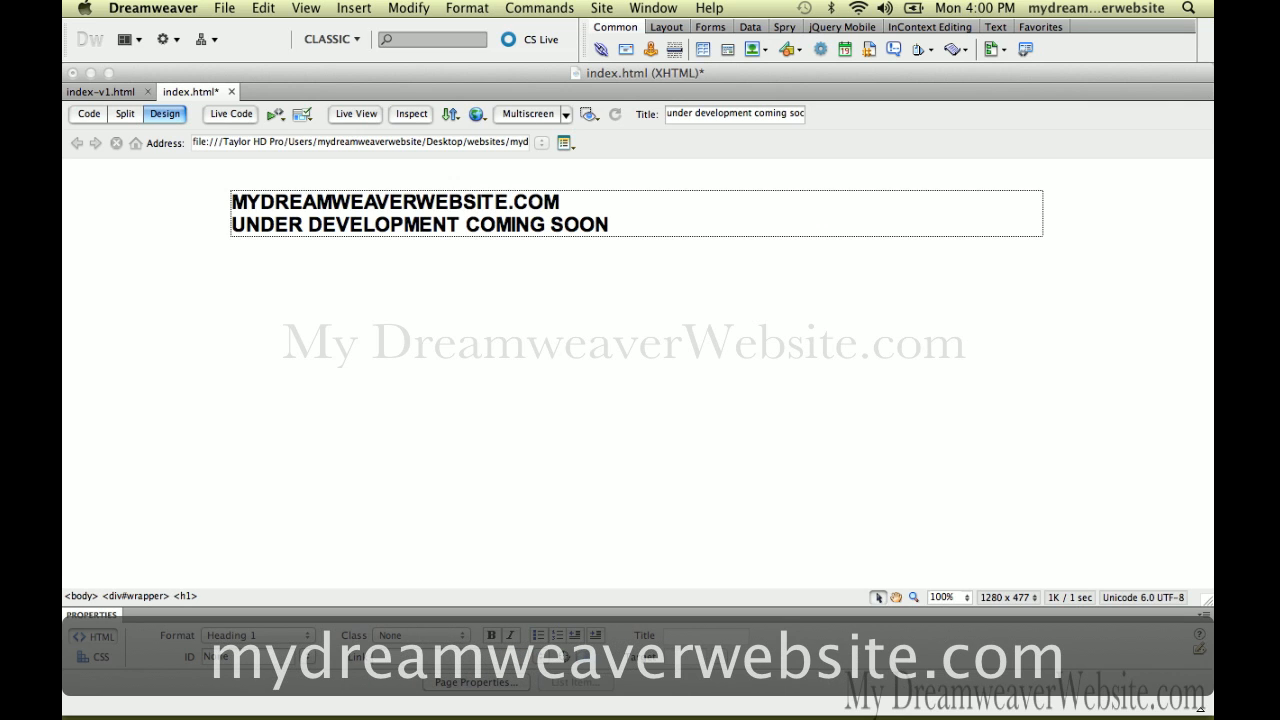
key("super+s")
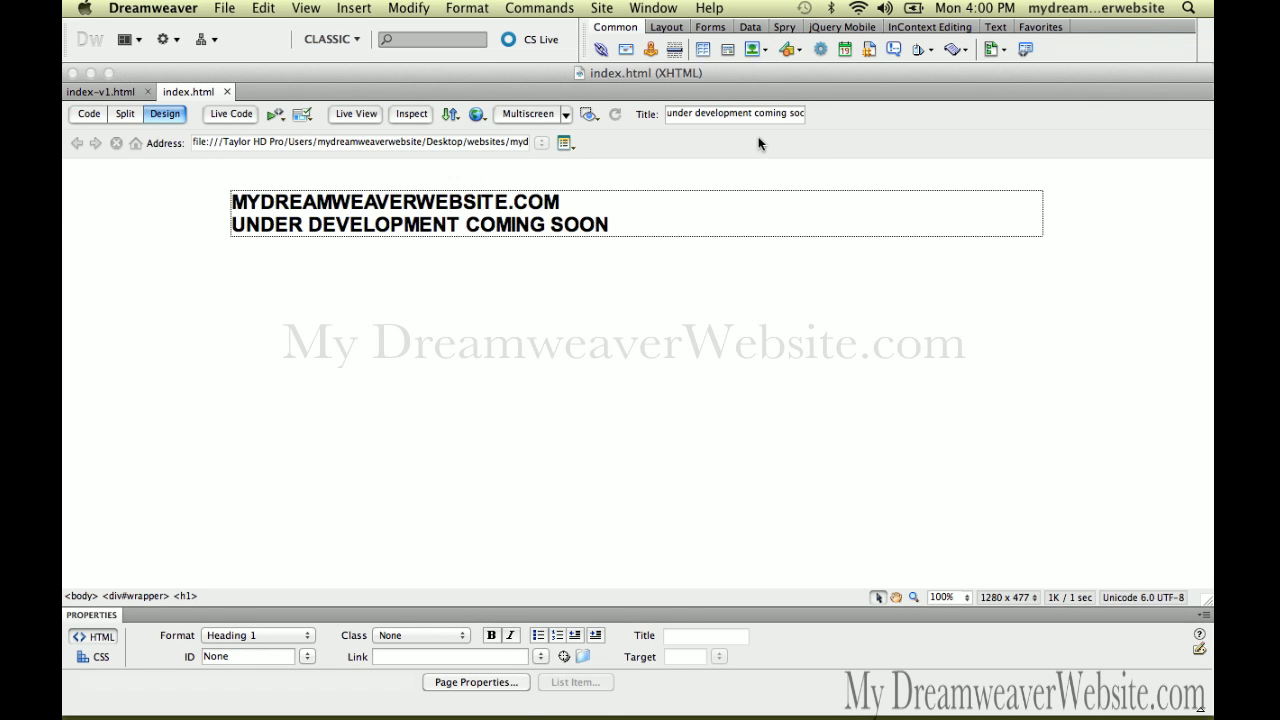
Copy the MYDREAMWEAVERWEBSITE.COM heading line and paste it at the start of the page title
double_click(679, 113)
left_click_drag(570, 205, 235, 191)
key("super+c")
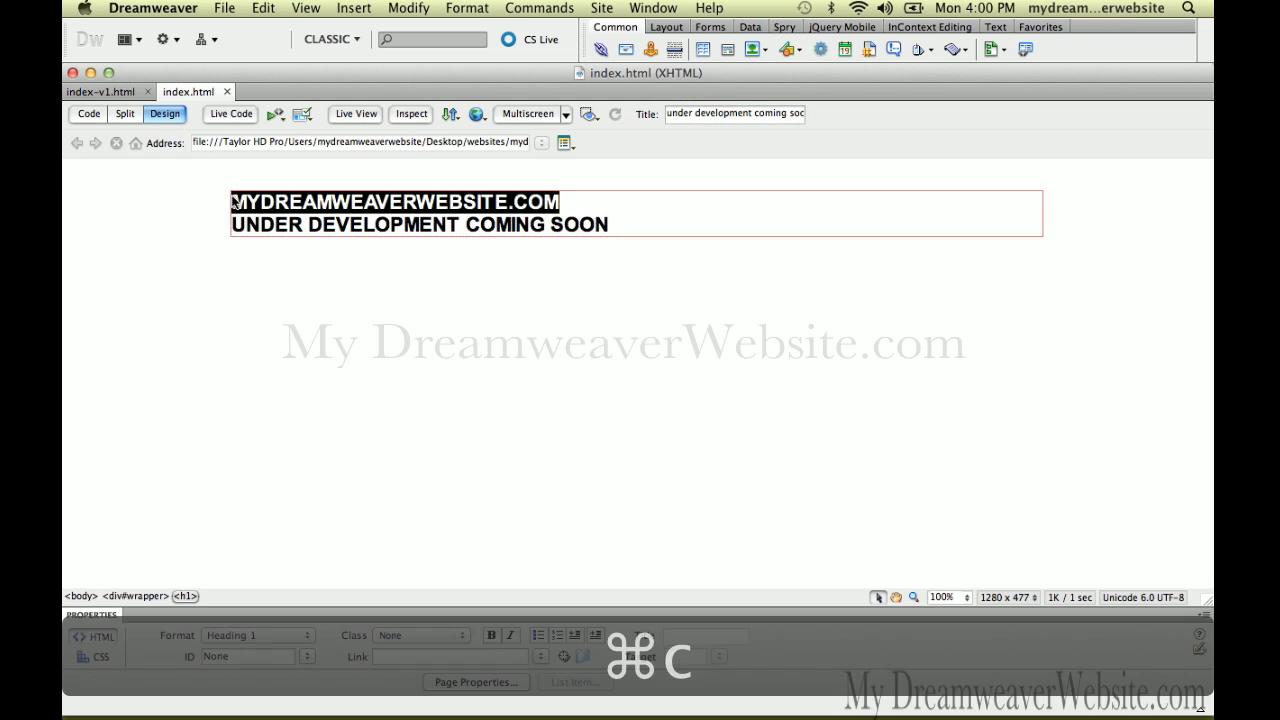
left_click(673, 113)
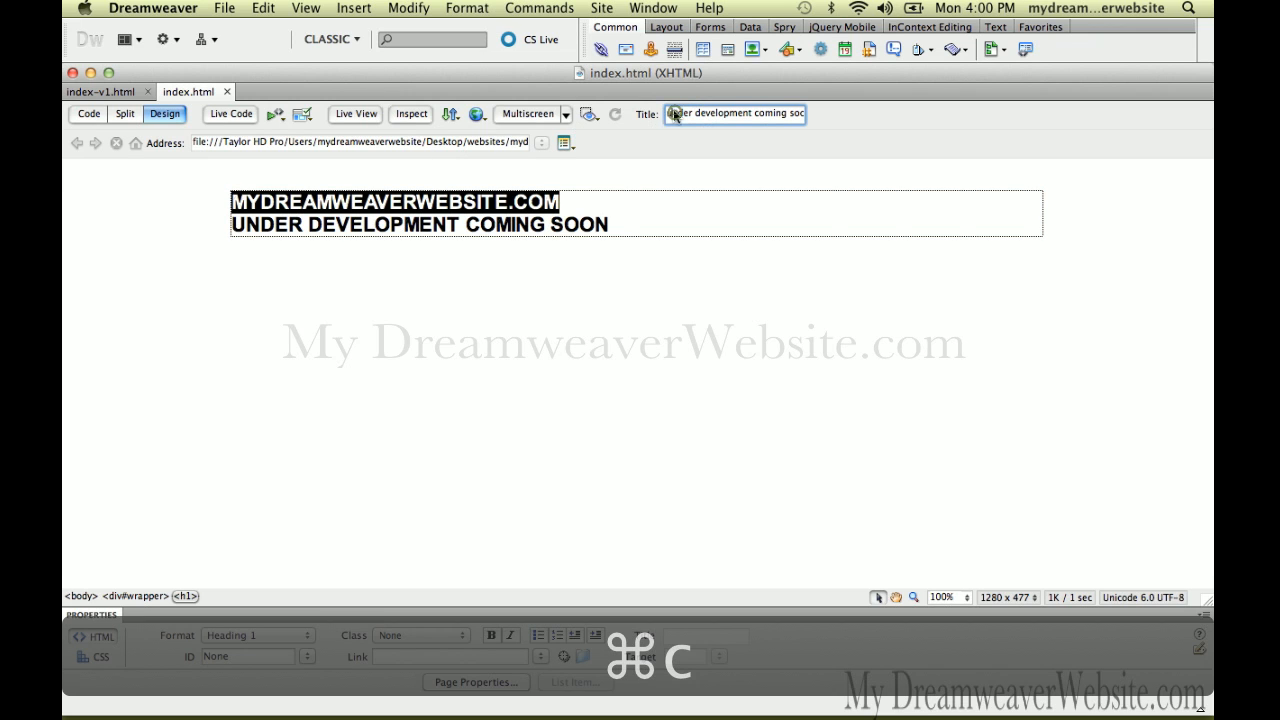
key("Left")
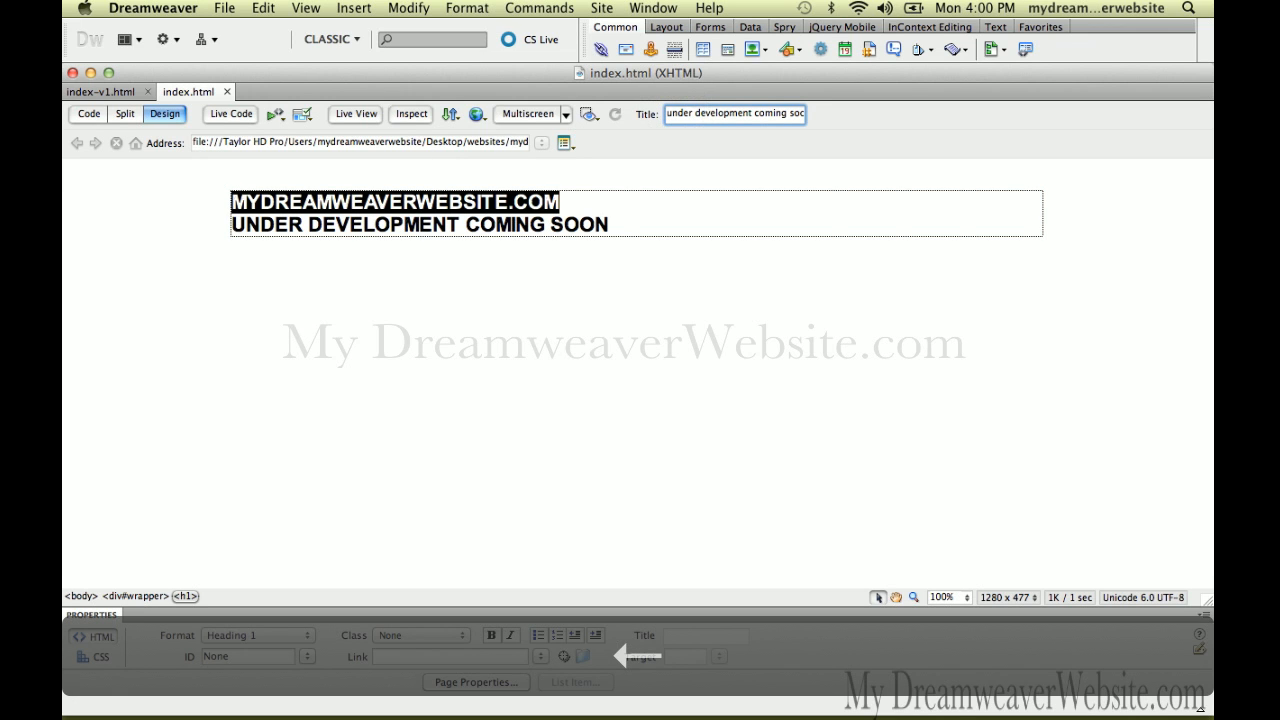
key("super+v")
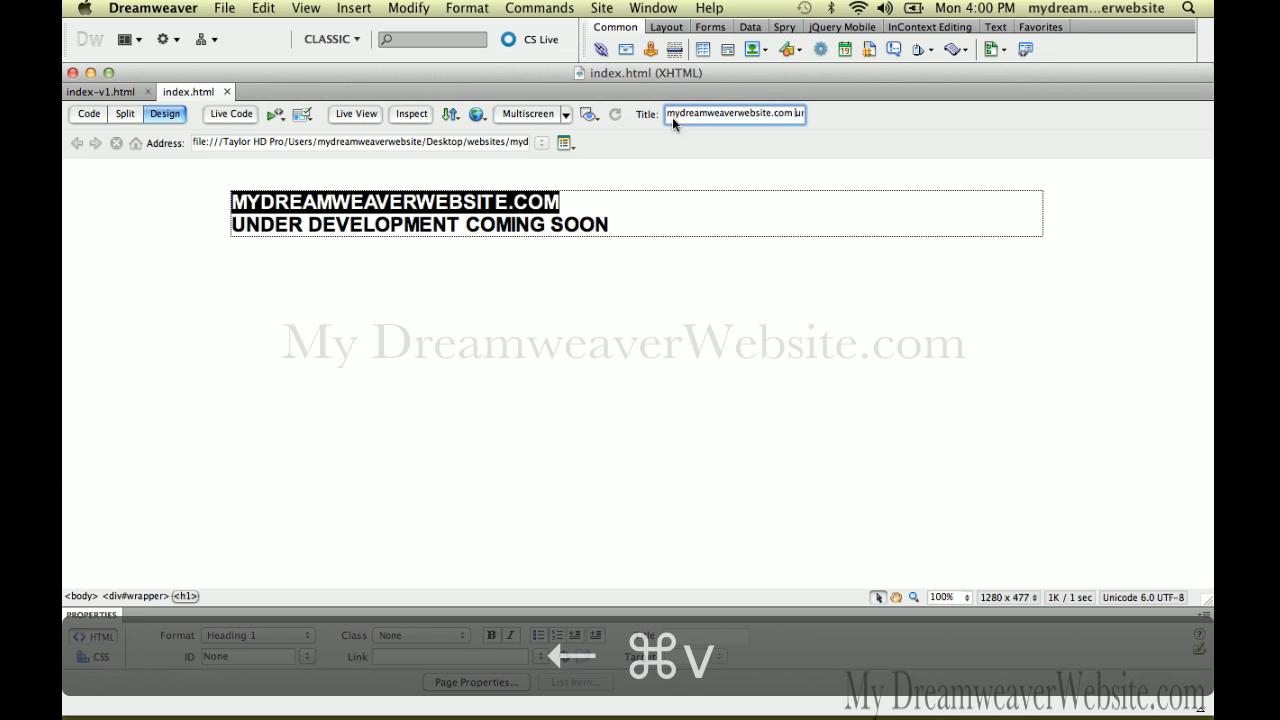
left_click(657, 255)
left_click(625, 228)
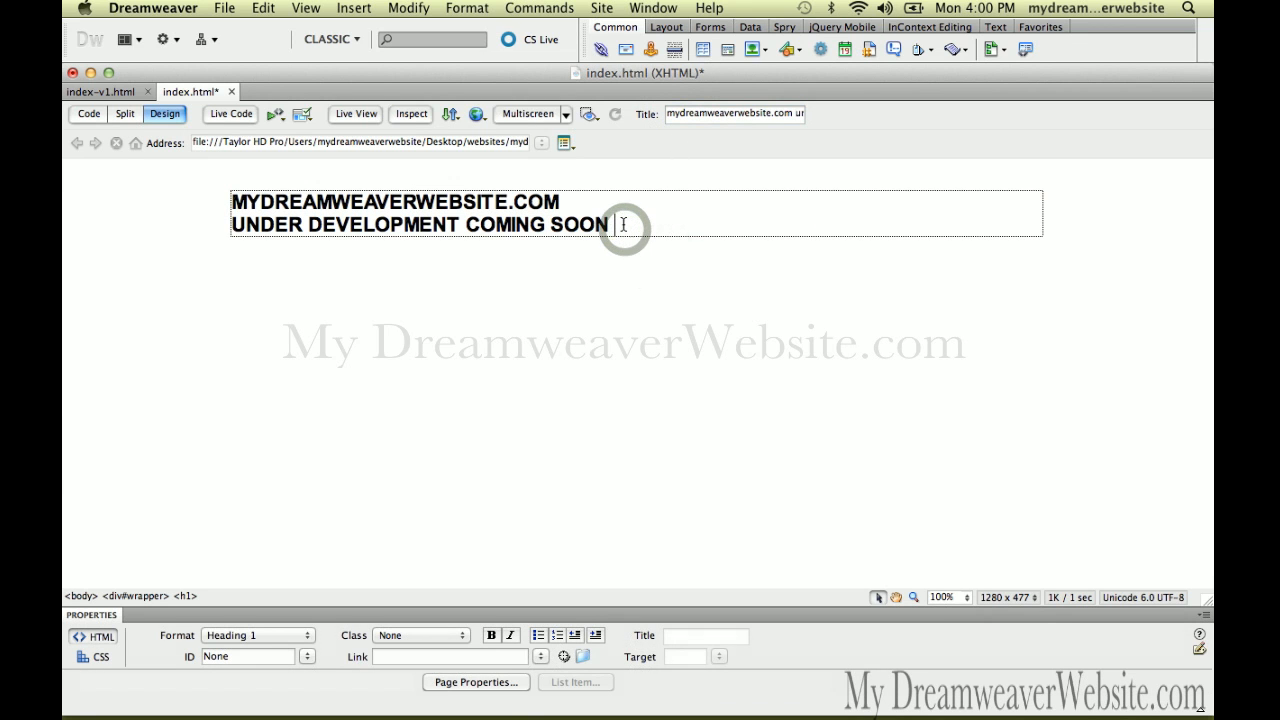
Add a 'contact us' paragraph under the heading and select that text
key("Return")
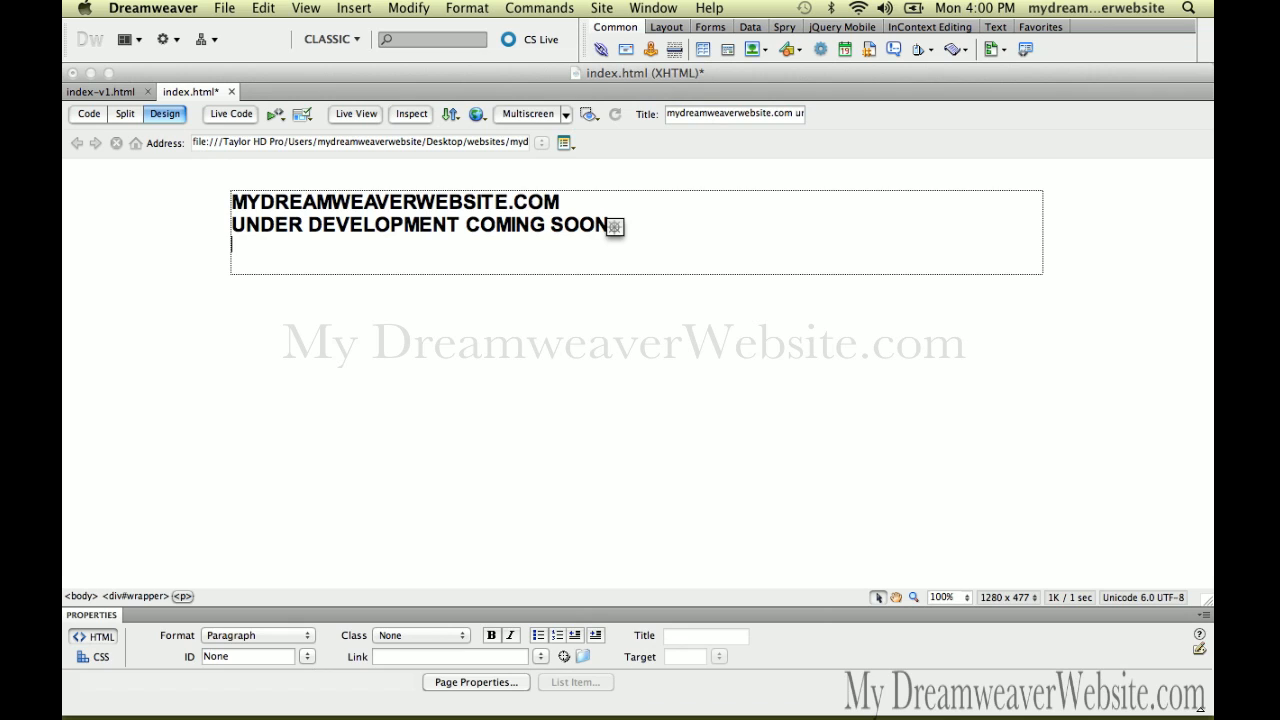
type("conta")
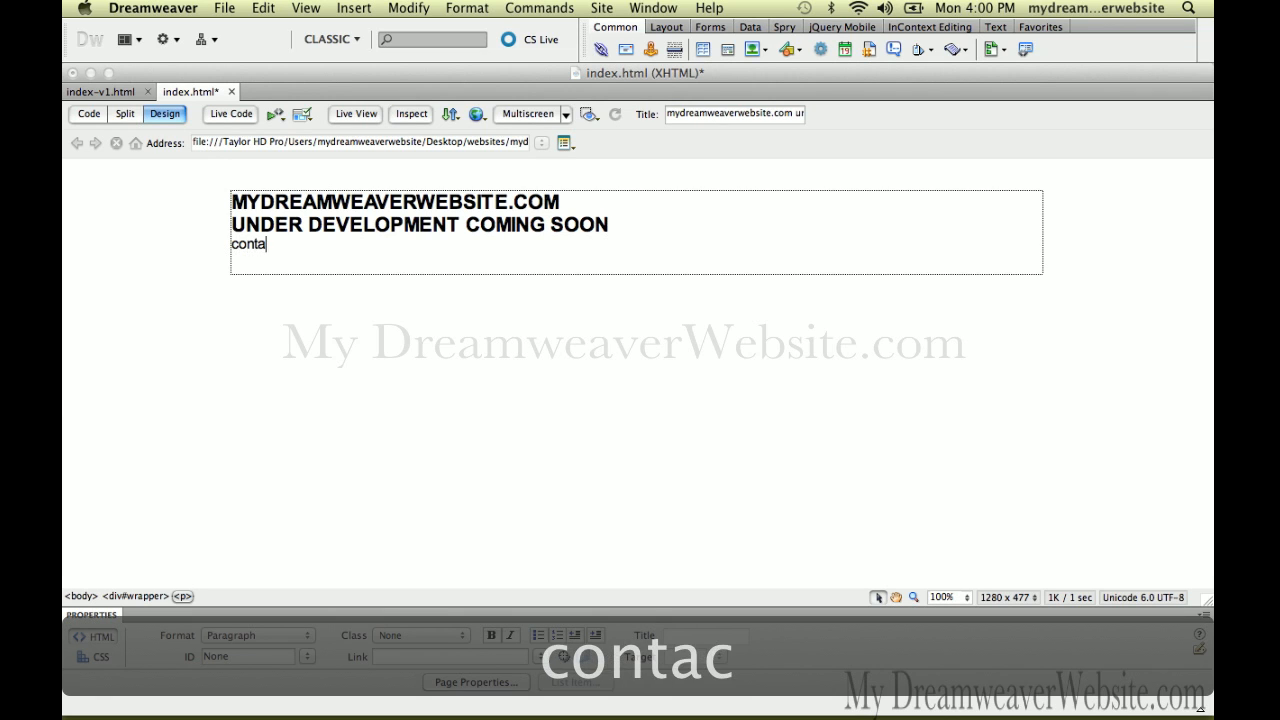
type("ct us")
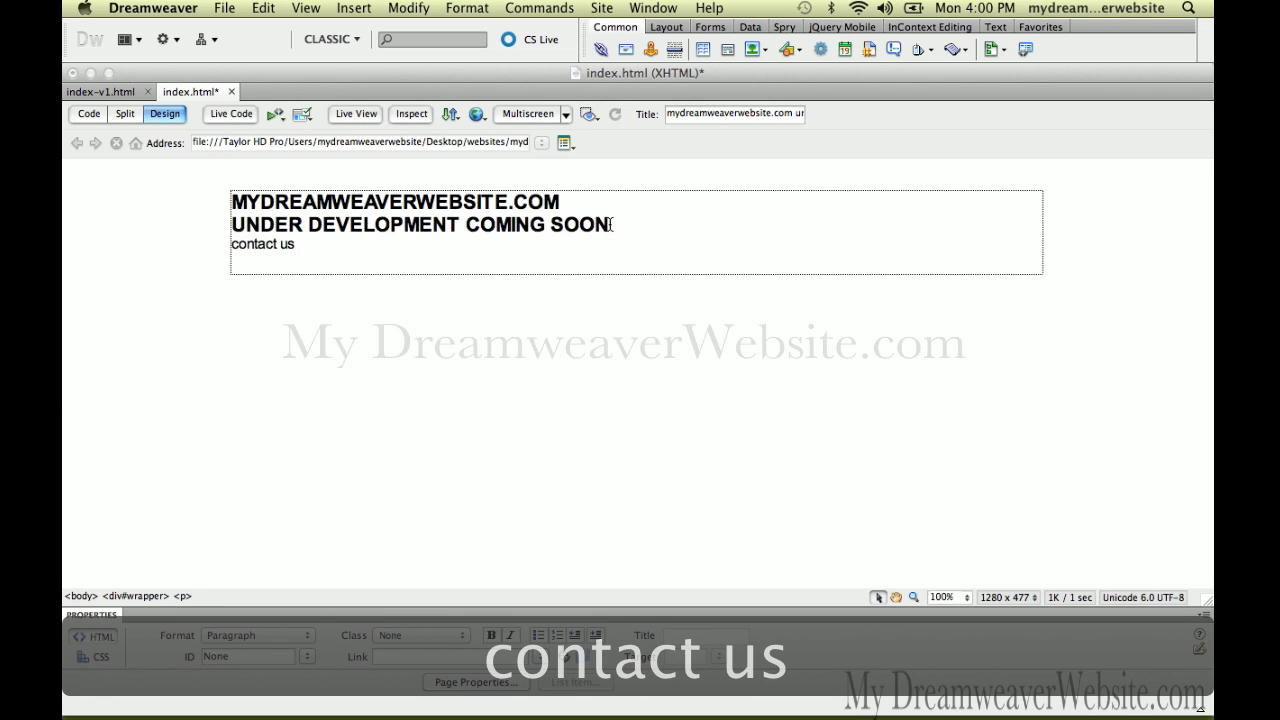
left_click_drag(312, 249, 234, 248)
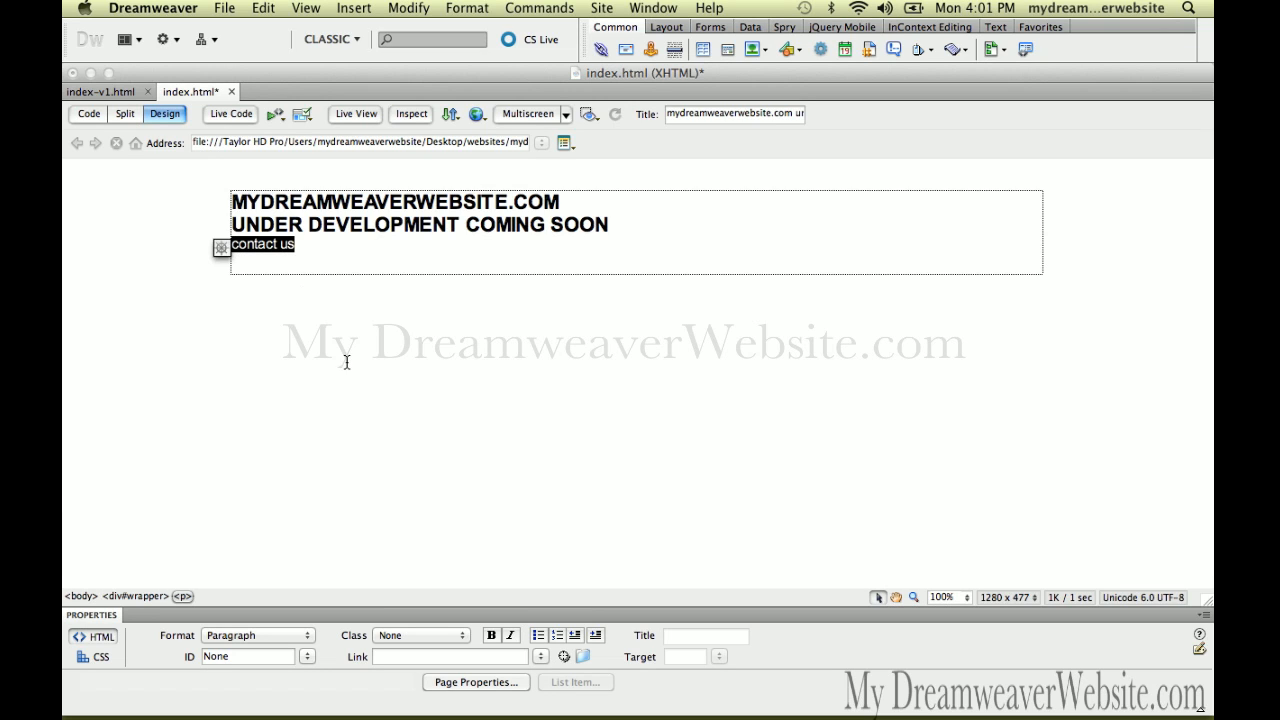
Make 'contact us' a mailto link to the site's contact e-mail address
left_click(464, 655)
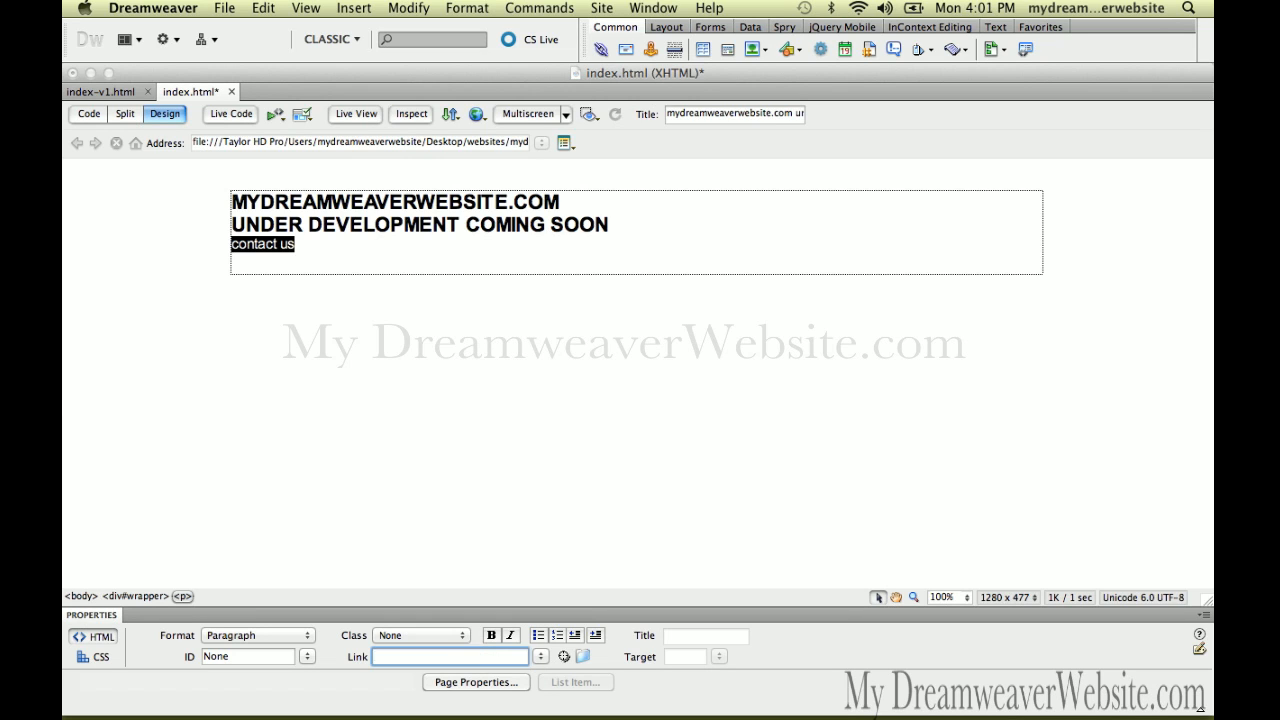
type("mail")
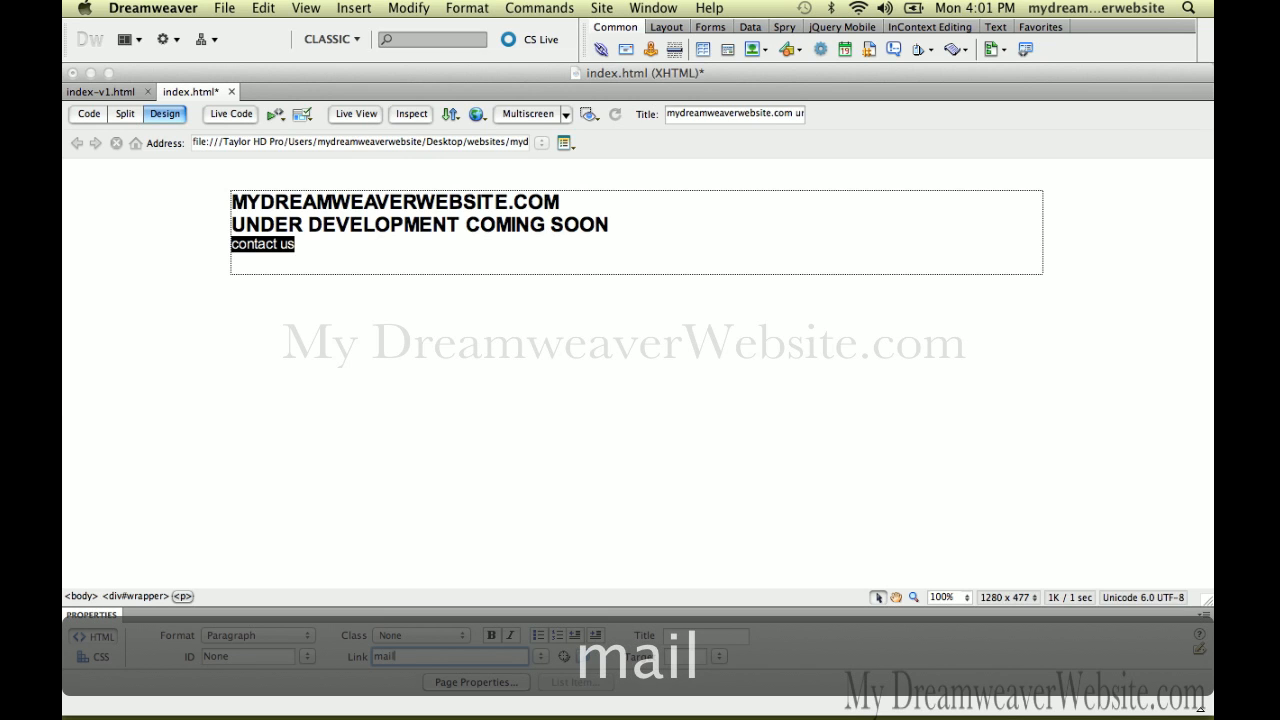
type("to:")
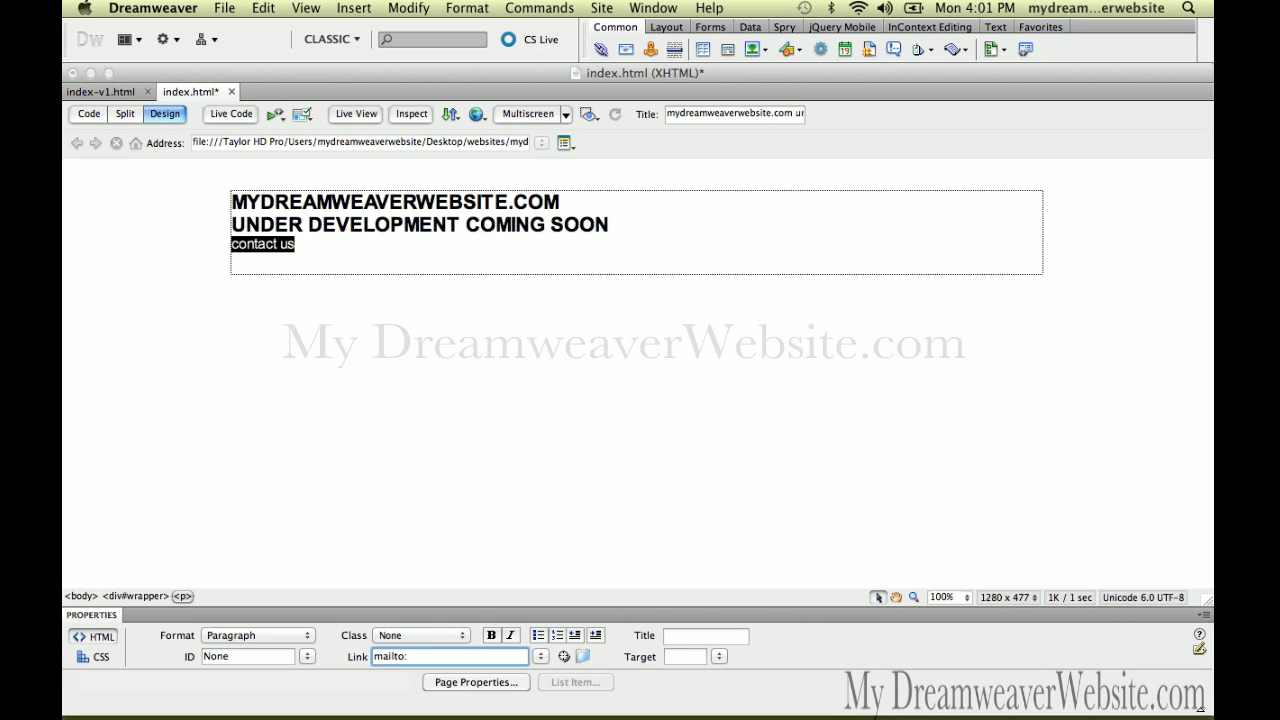
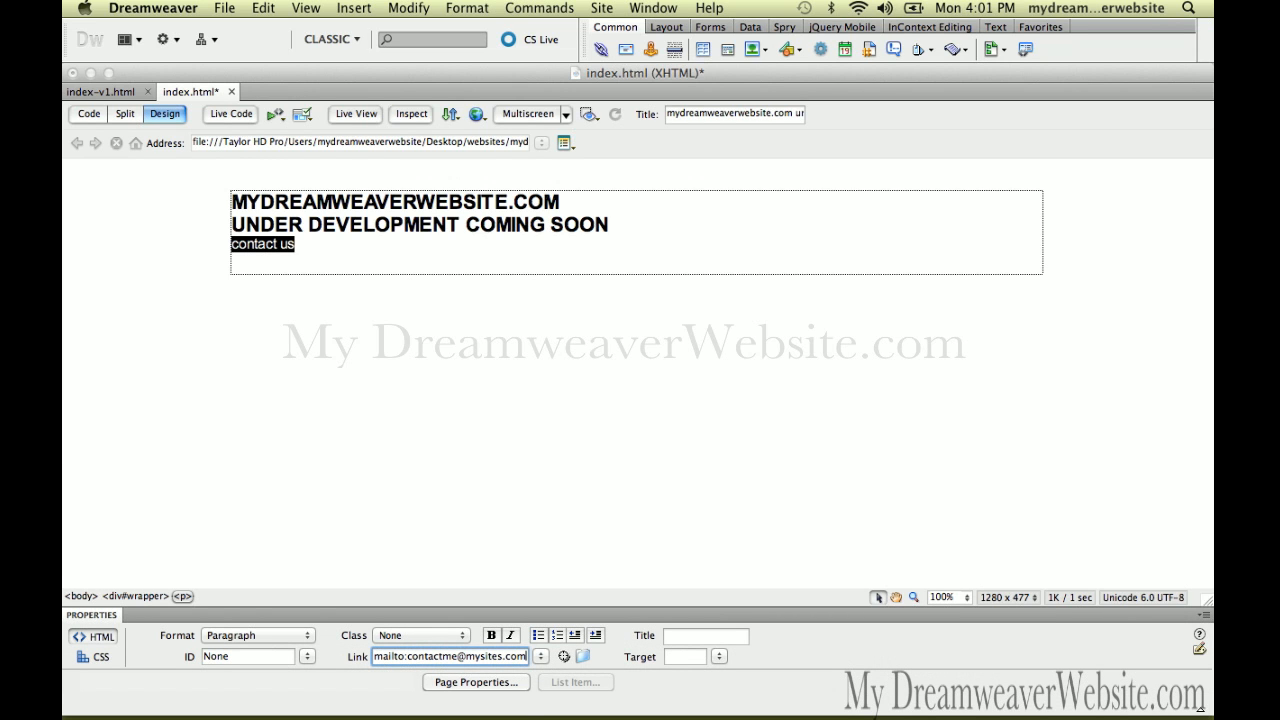
key("Return")
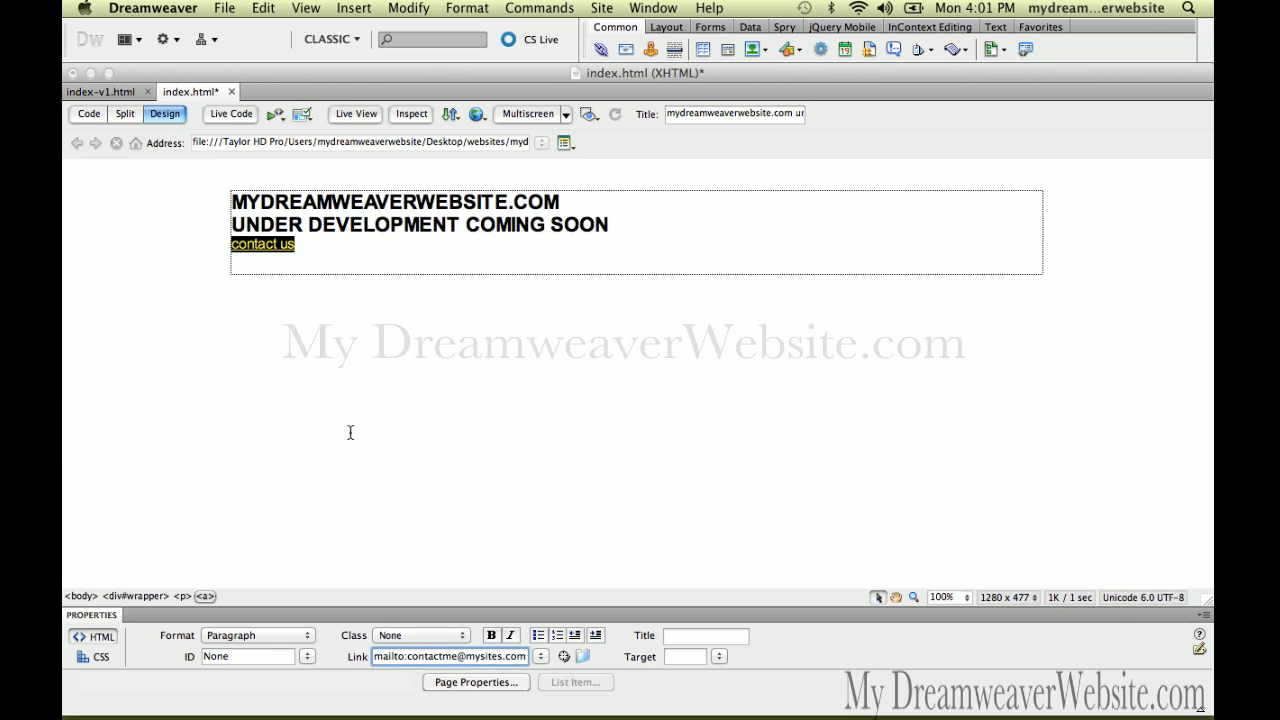
left_click(507, 655)
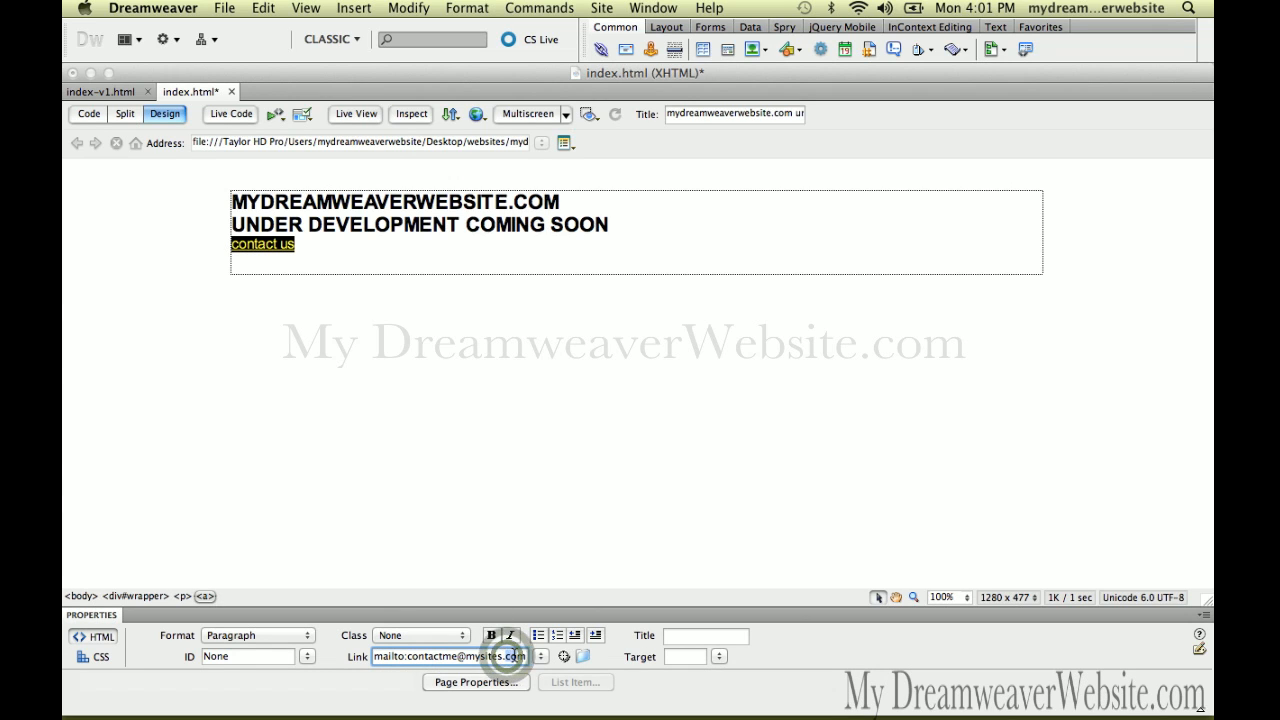
left_click_drag(507, 656, 541, 657)
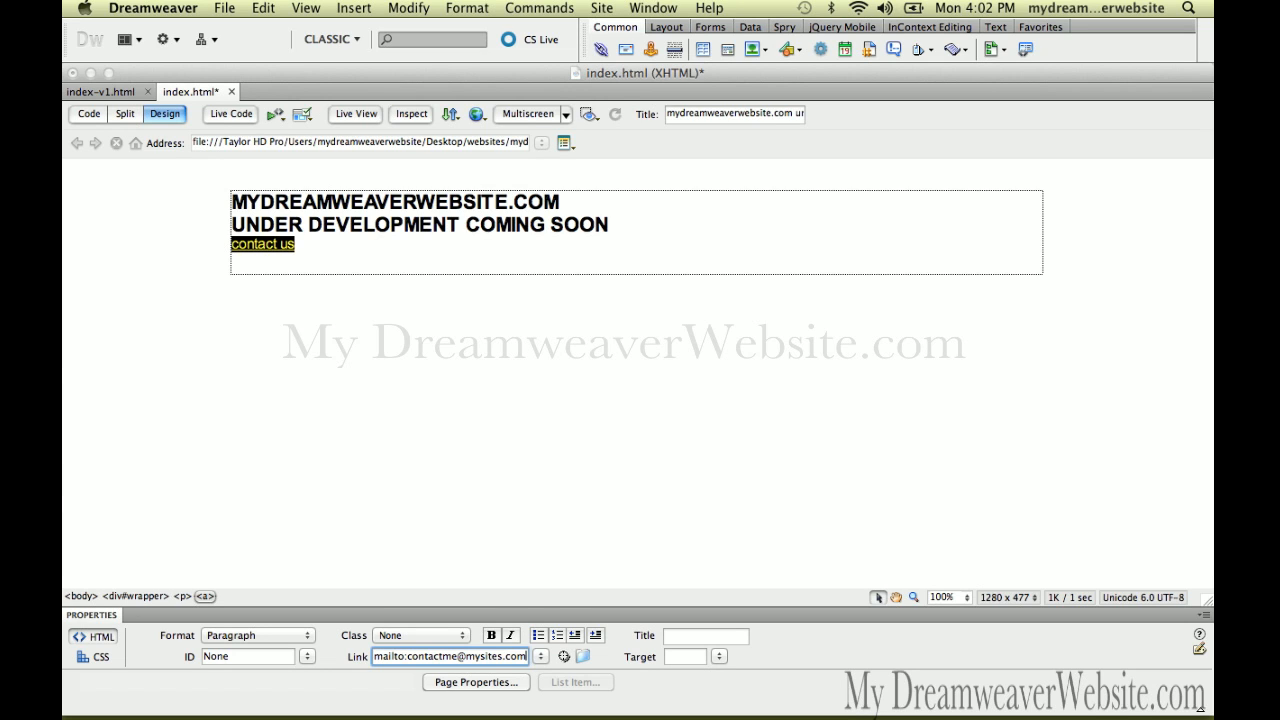
Add the subject 'I need more info' to the contact us mailto link and save index.html
type("?")
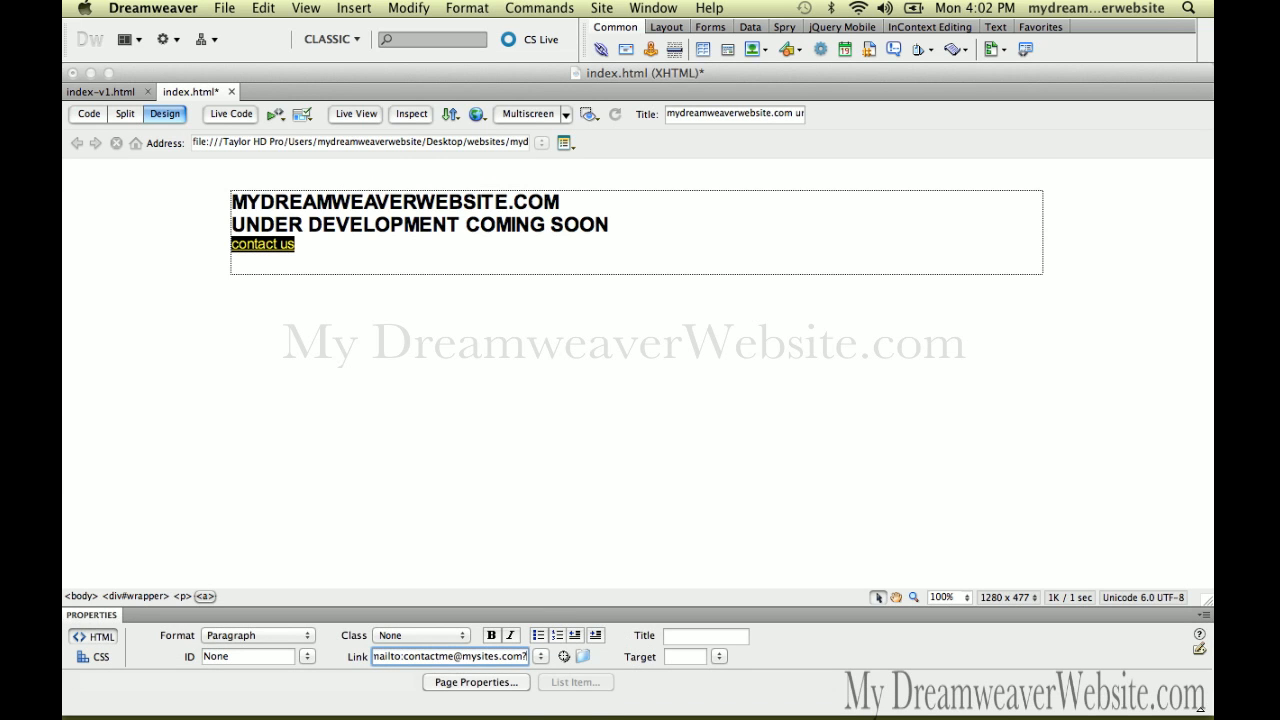
type("subj")
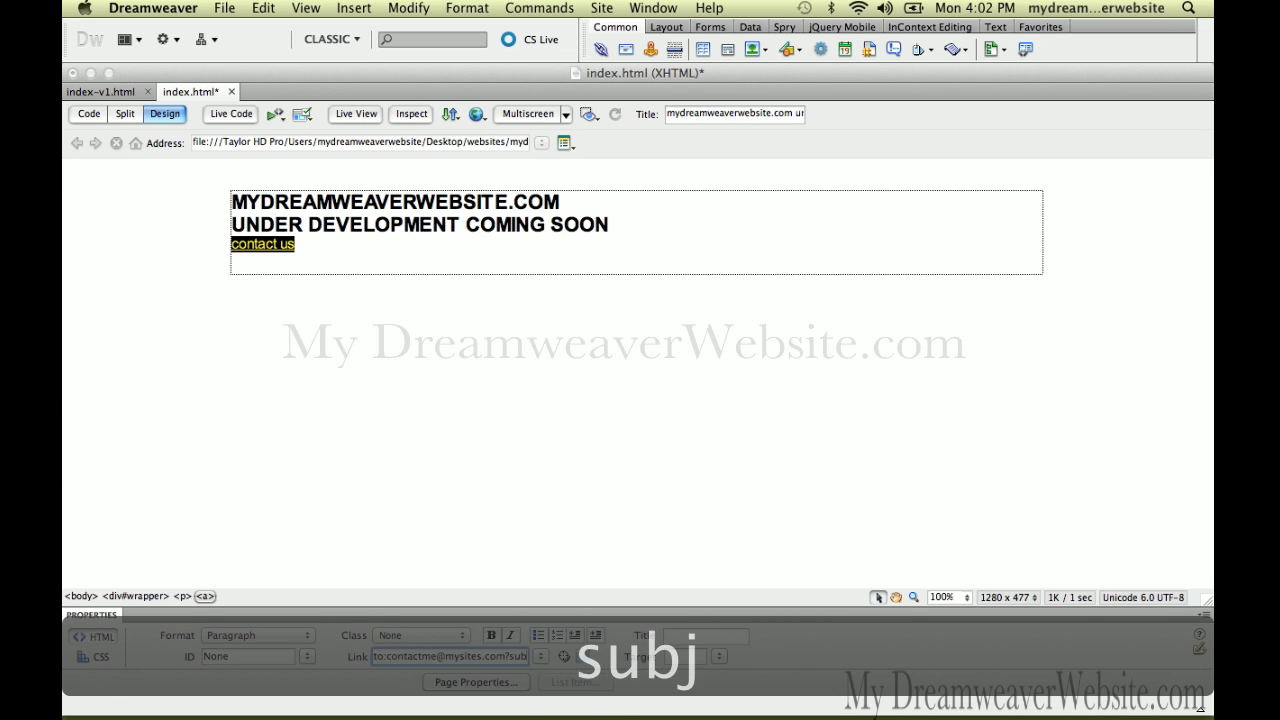
type("ect")
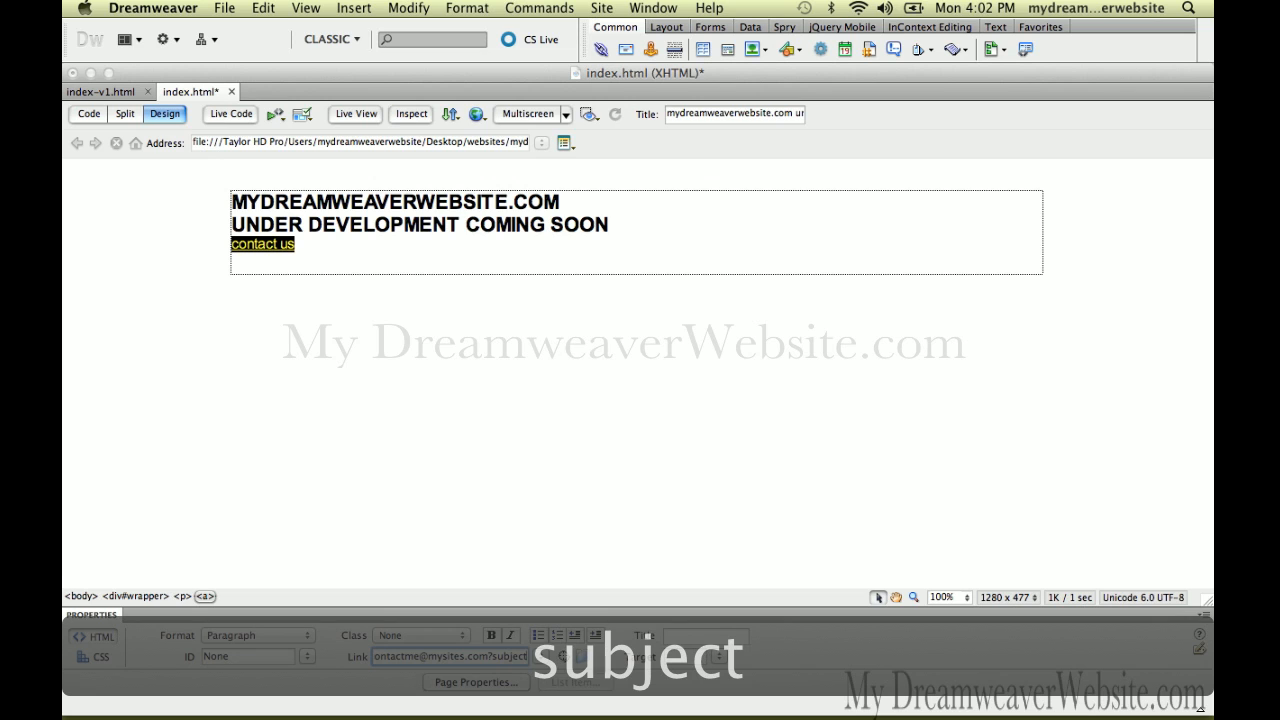
type("=")
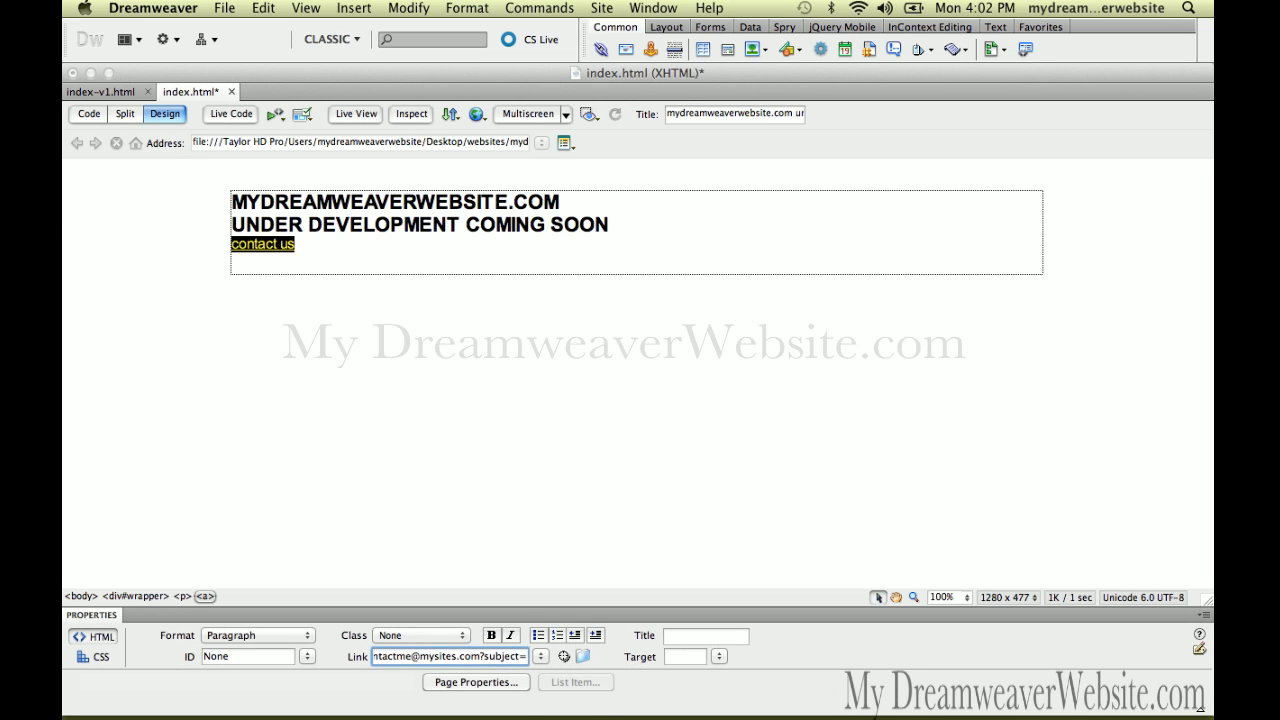
type("I need m")
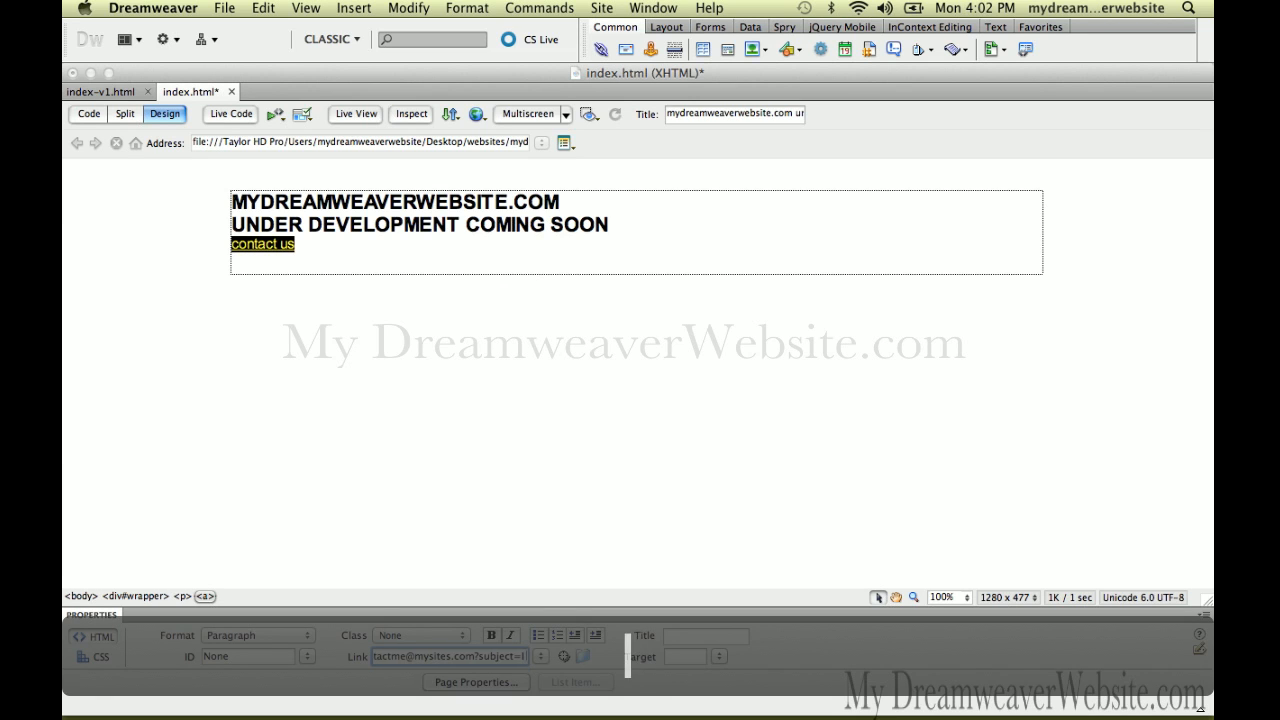
type("ore info")
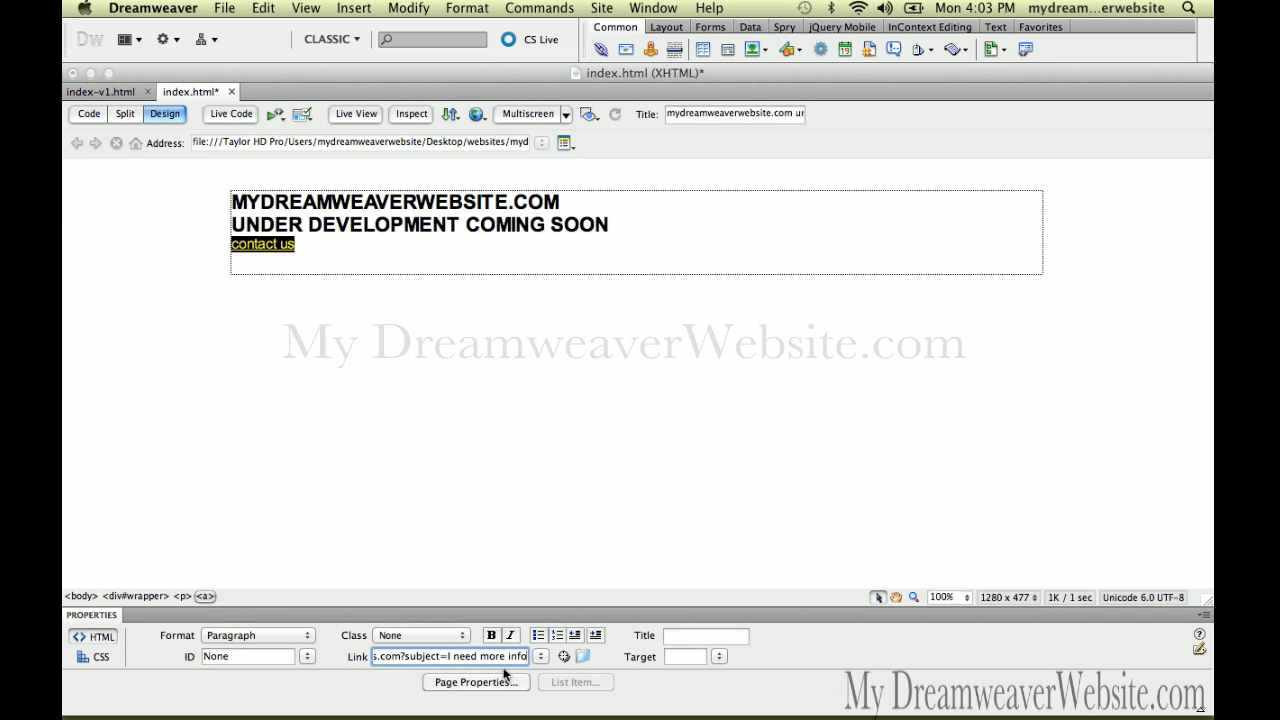
left_click(484, 350)
key("super+s")
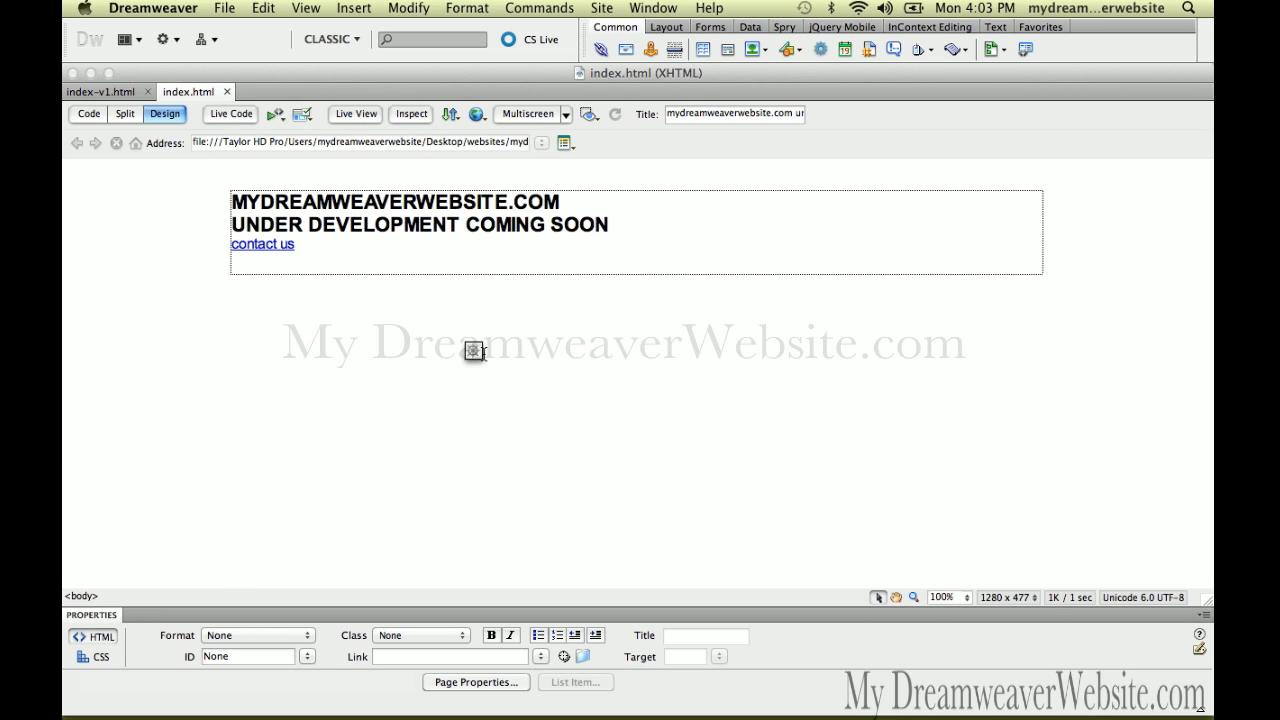
Check the live site in Firefox still shows UNDER DEVELOPMENT COMING SOON, then return to Dreamweaver
left_click(434, 320)
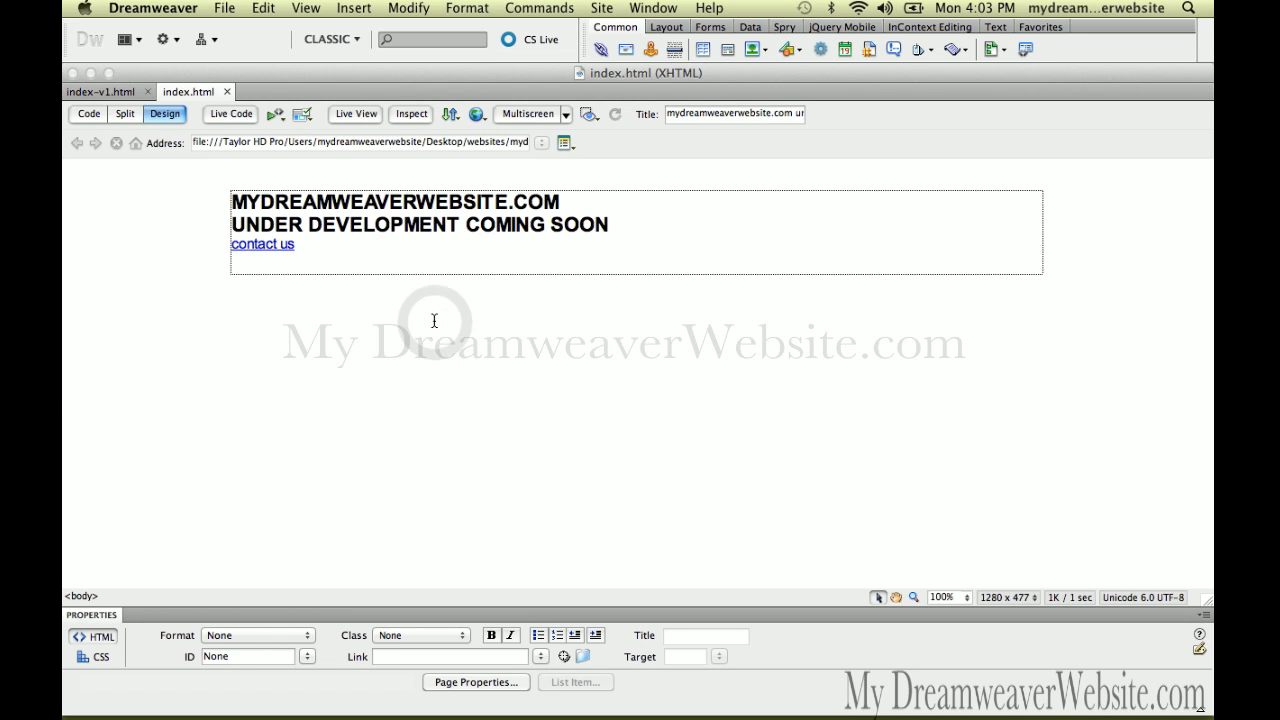
key("super+Tab")
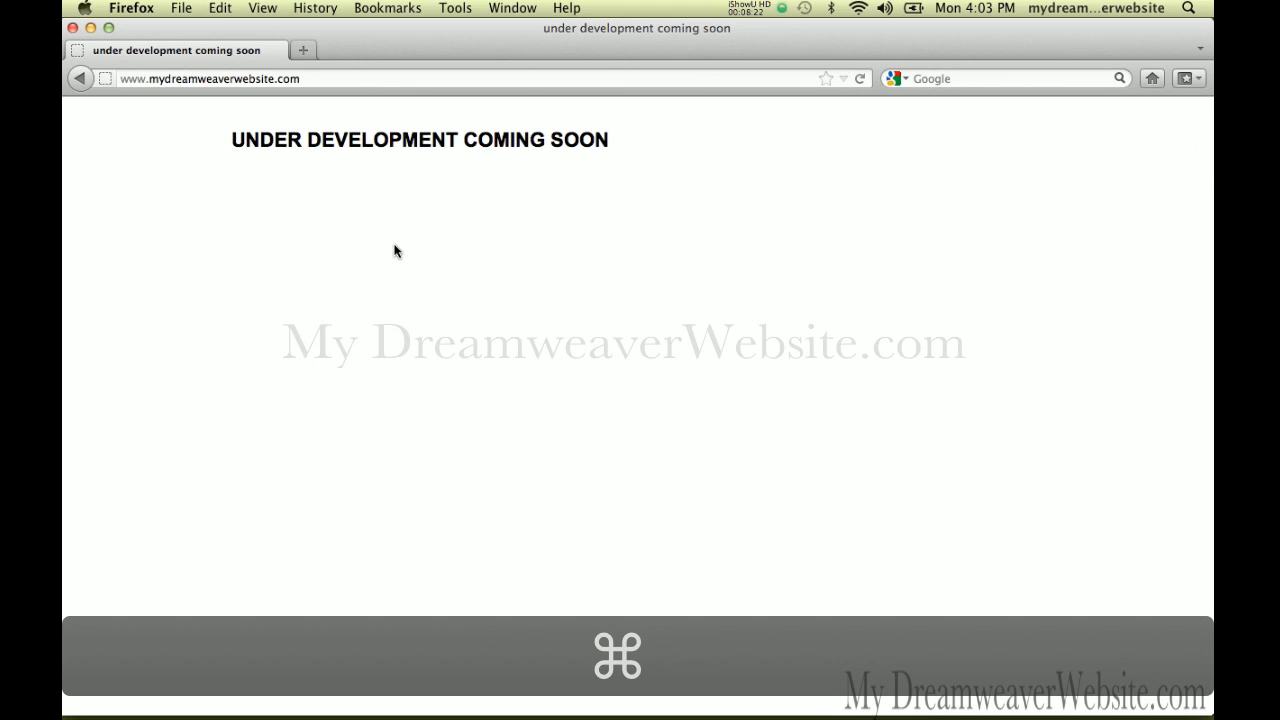
key("super+Tab")
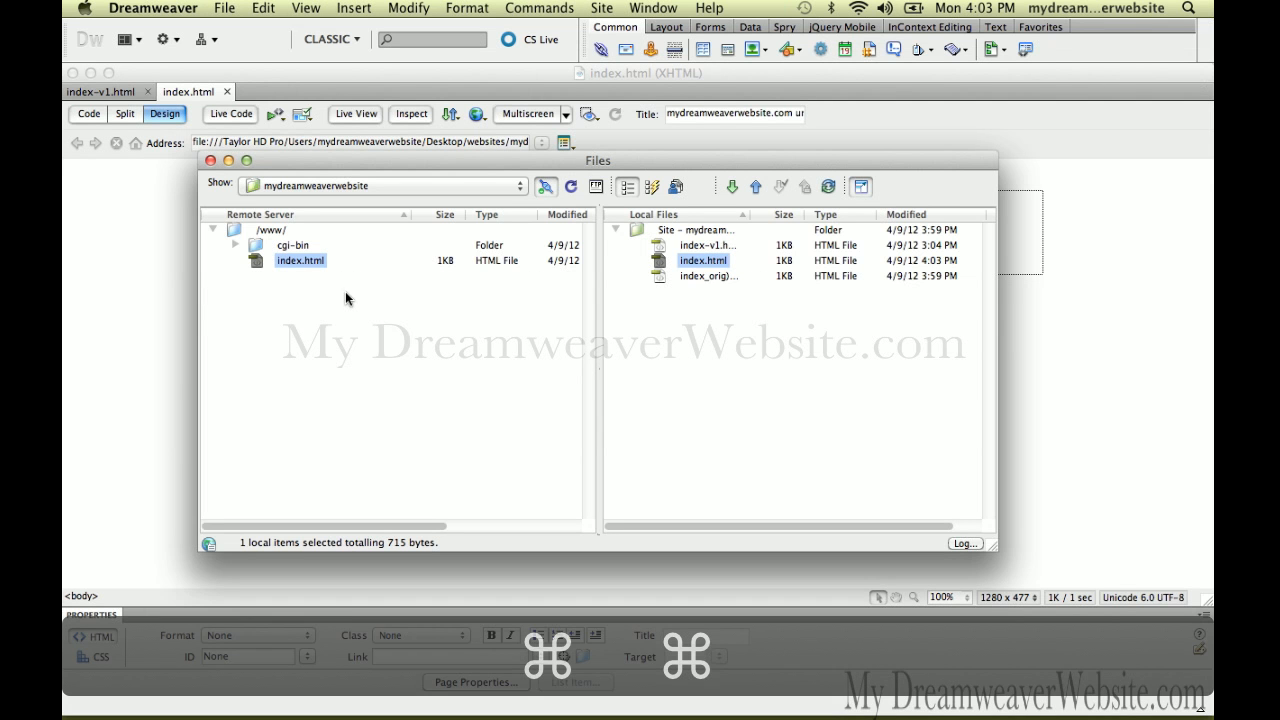
Bring index.html to the front, opening and dismissing the File management menu without choosing
left_click(169, 316)
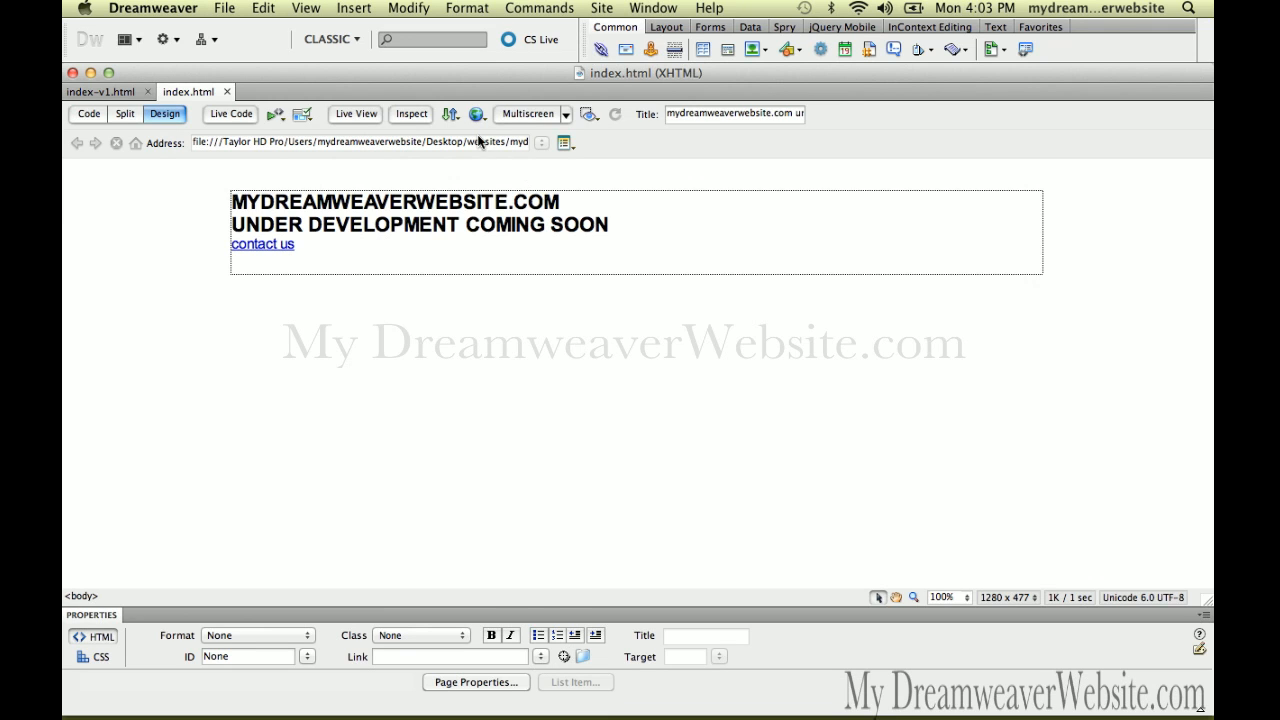
left_click(451, 113)
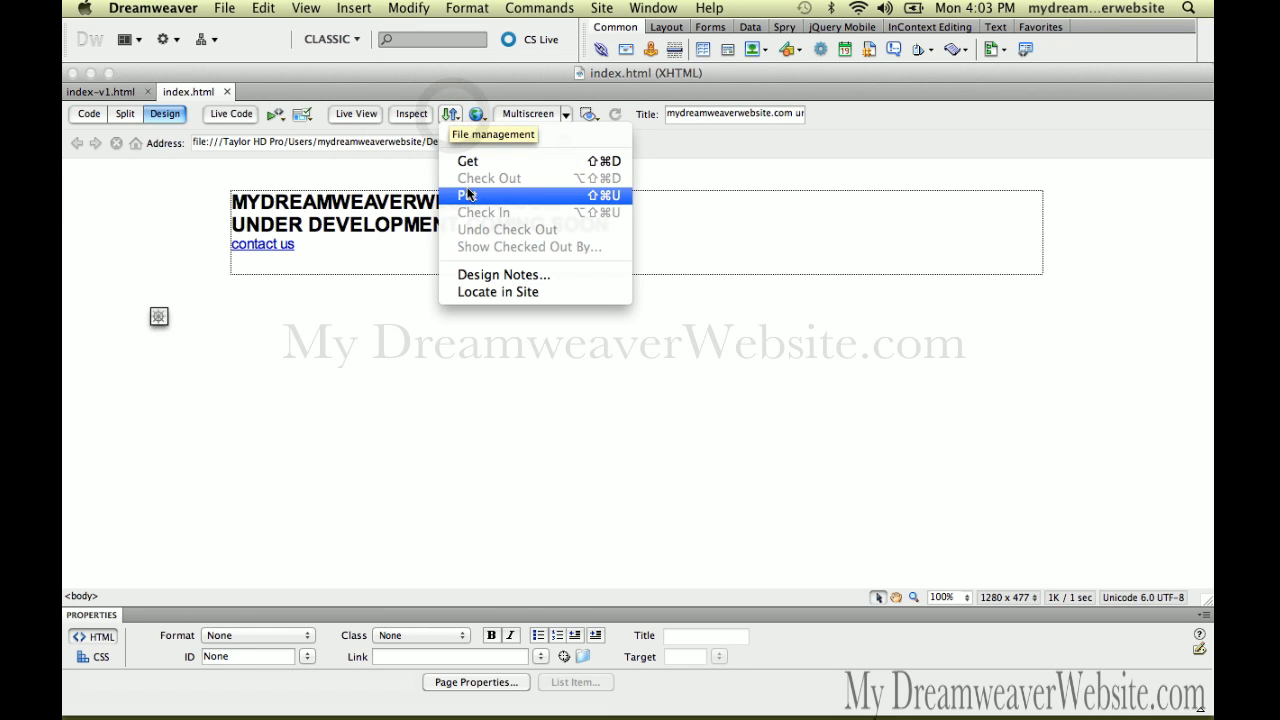
left_click(359, 346)
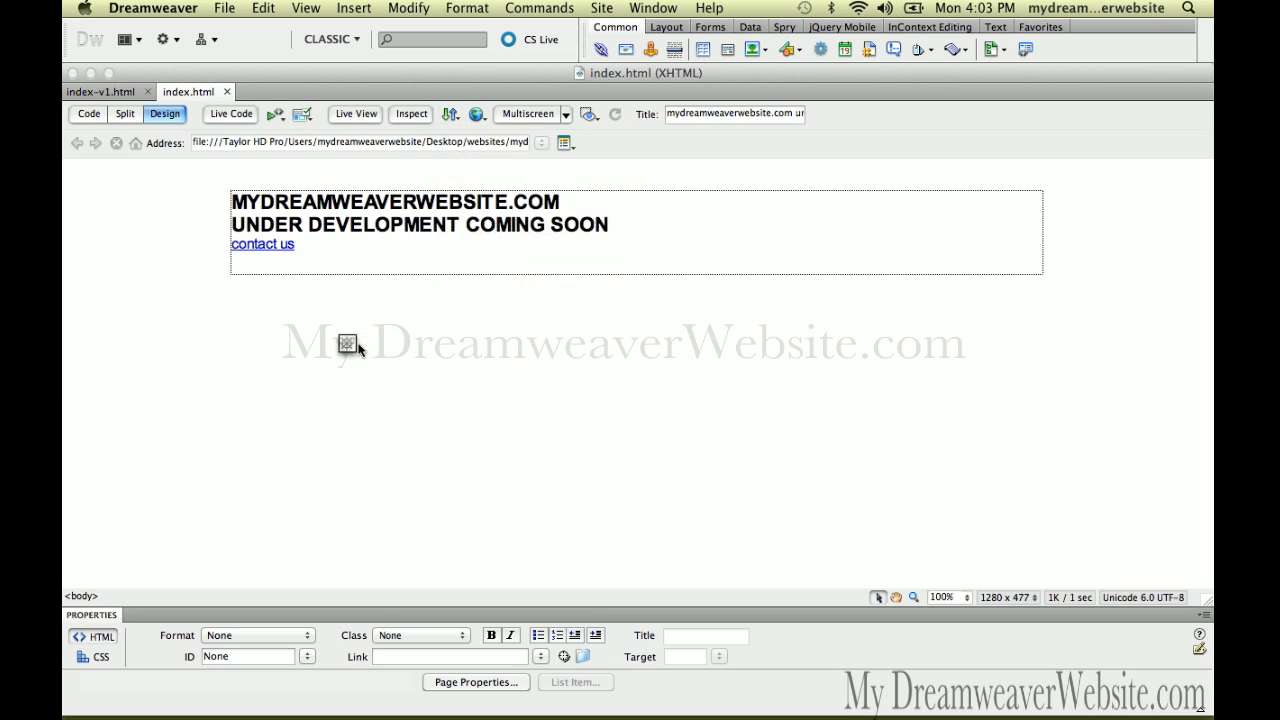
Close the Firefox tab showing the live under-development page and return to Dreamweaver
key("super+Tab")
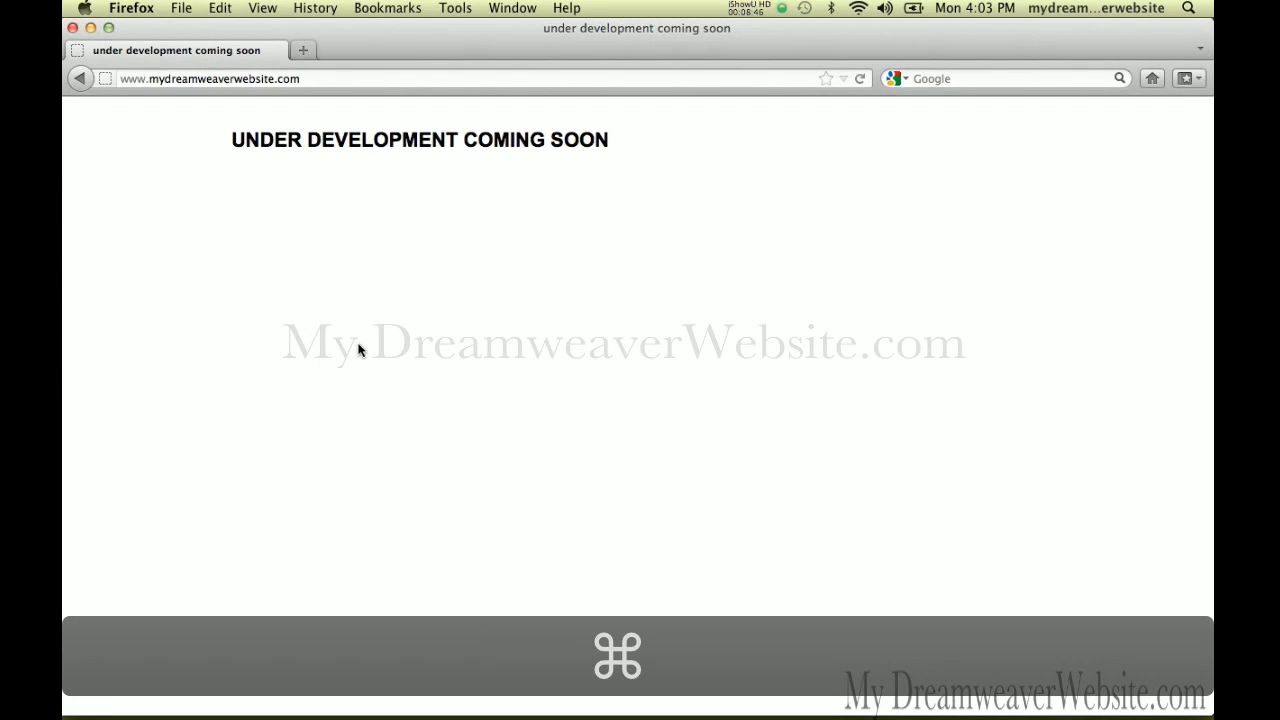
key("super+w")
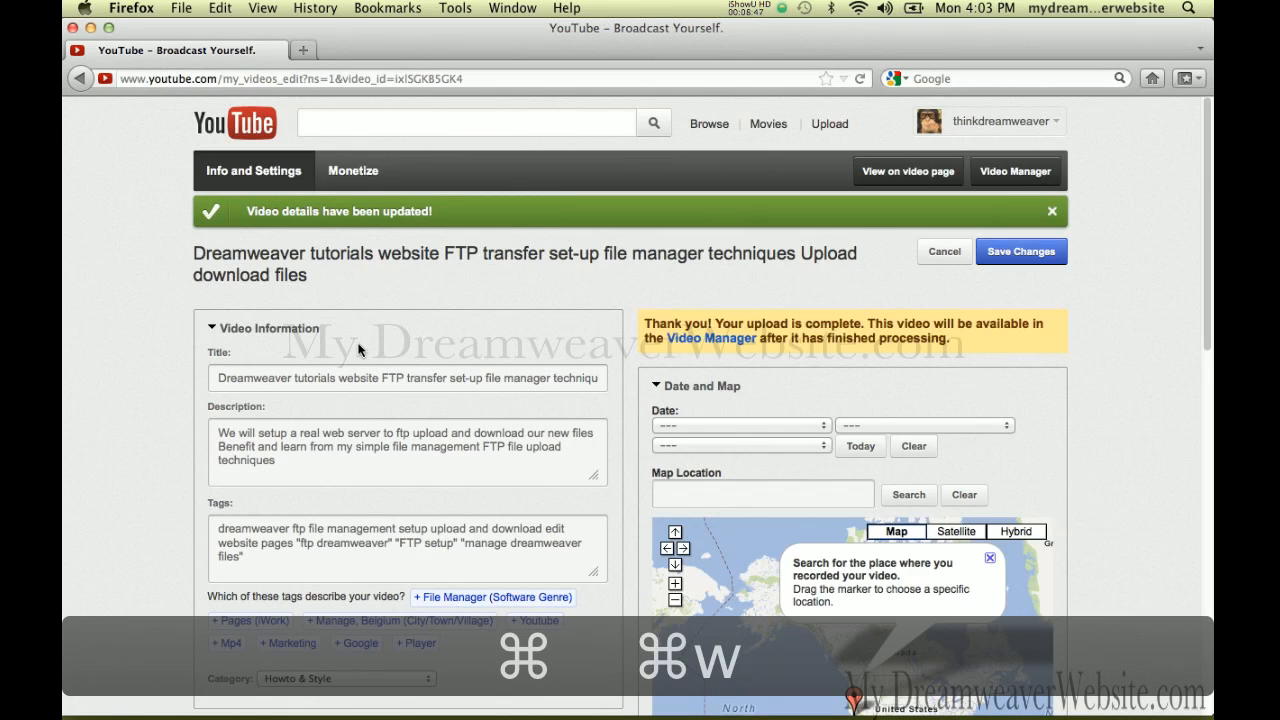
key("super+Tab")
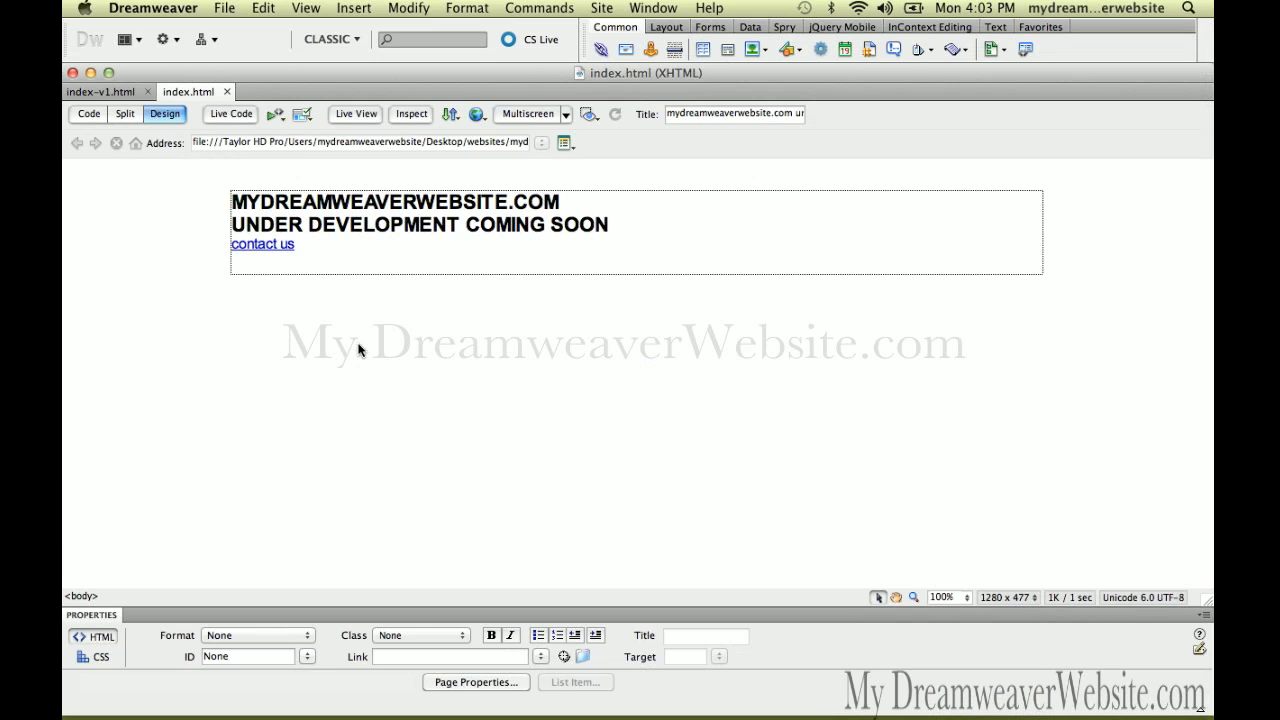
key("super+n")
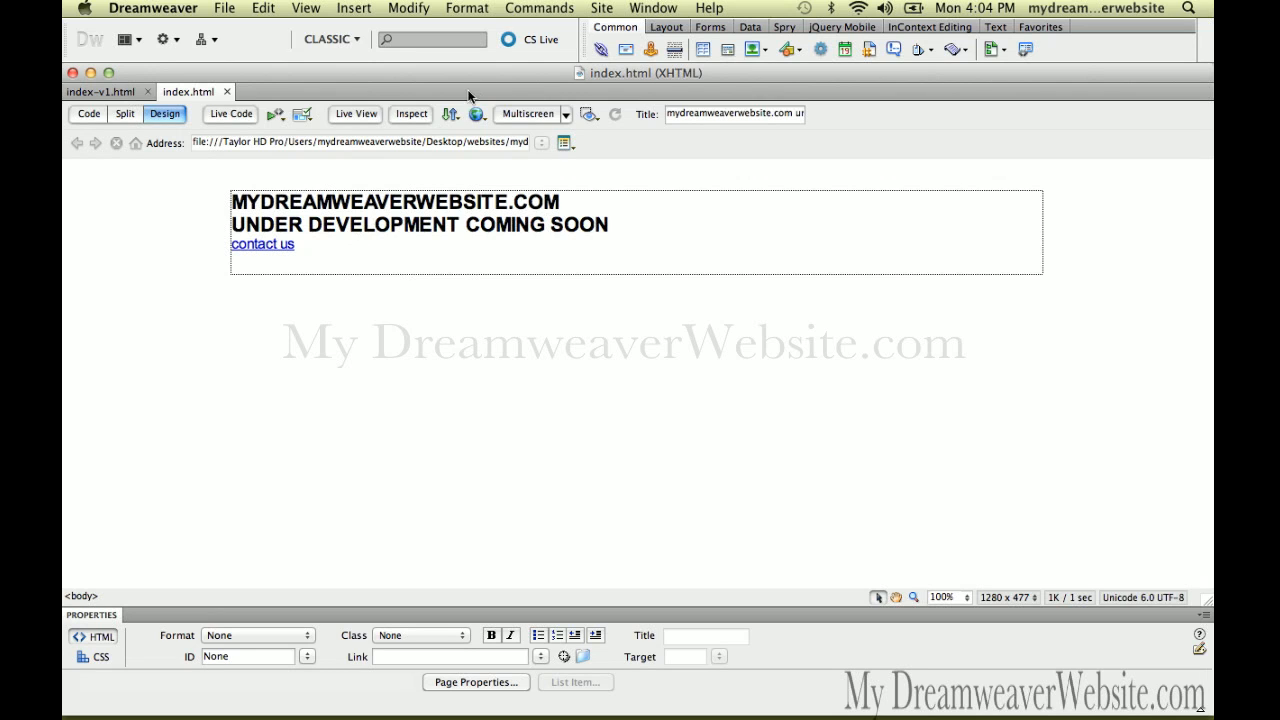
Choose Put from the File management menu to upload index.html to the remote server
left_click(452, 115)
left_click(475, 192)
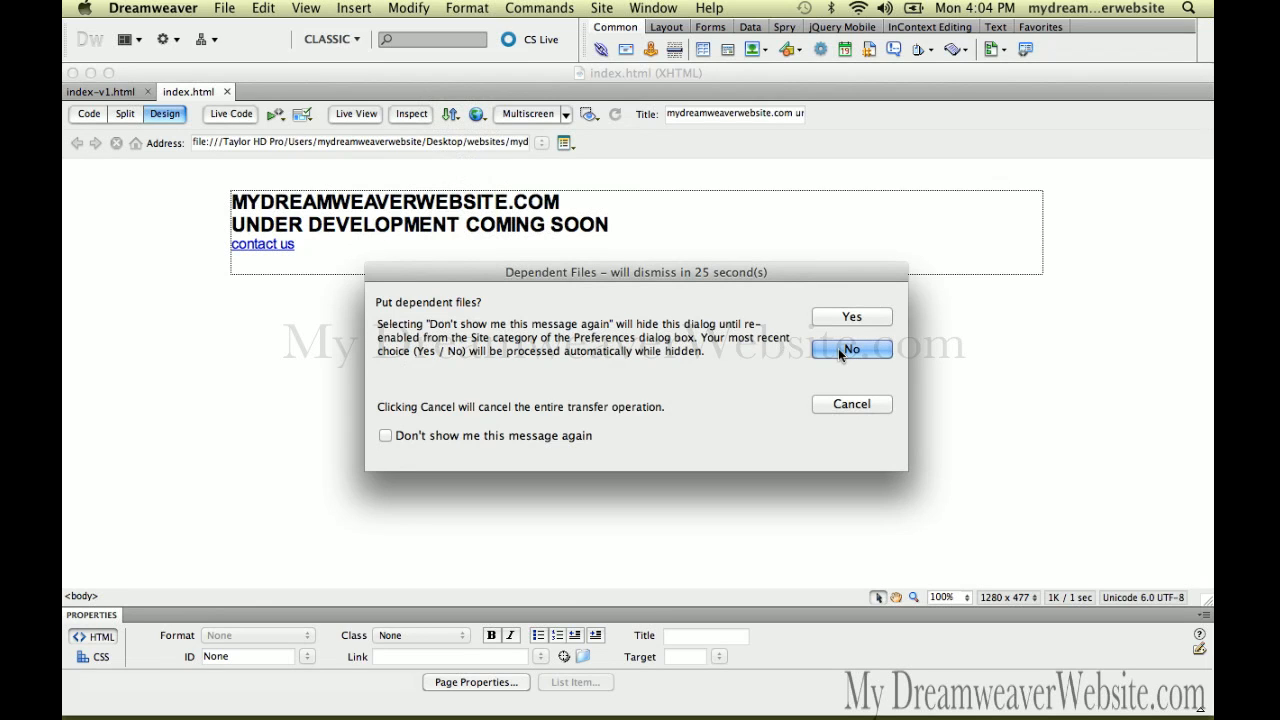
Upload index.html without dependent files and show the site's remote and local files
left_click(838, 348)
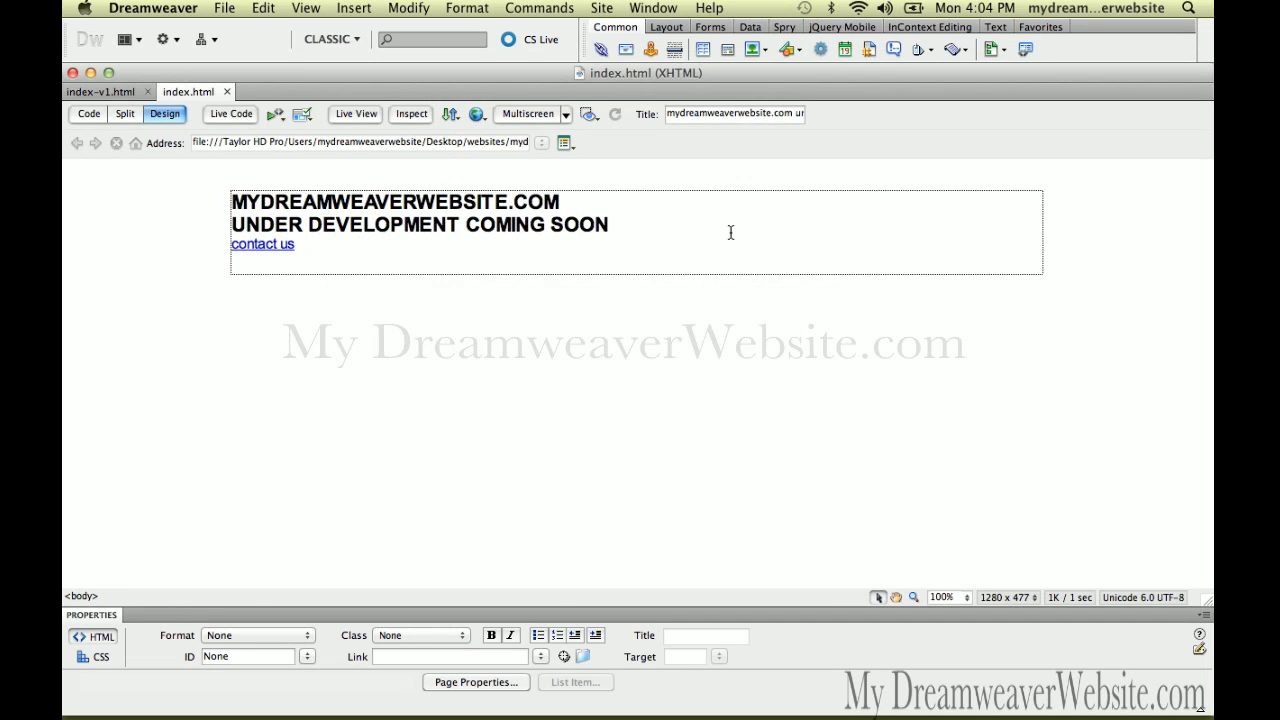
left_click(653, 8)
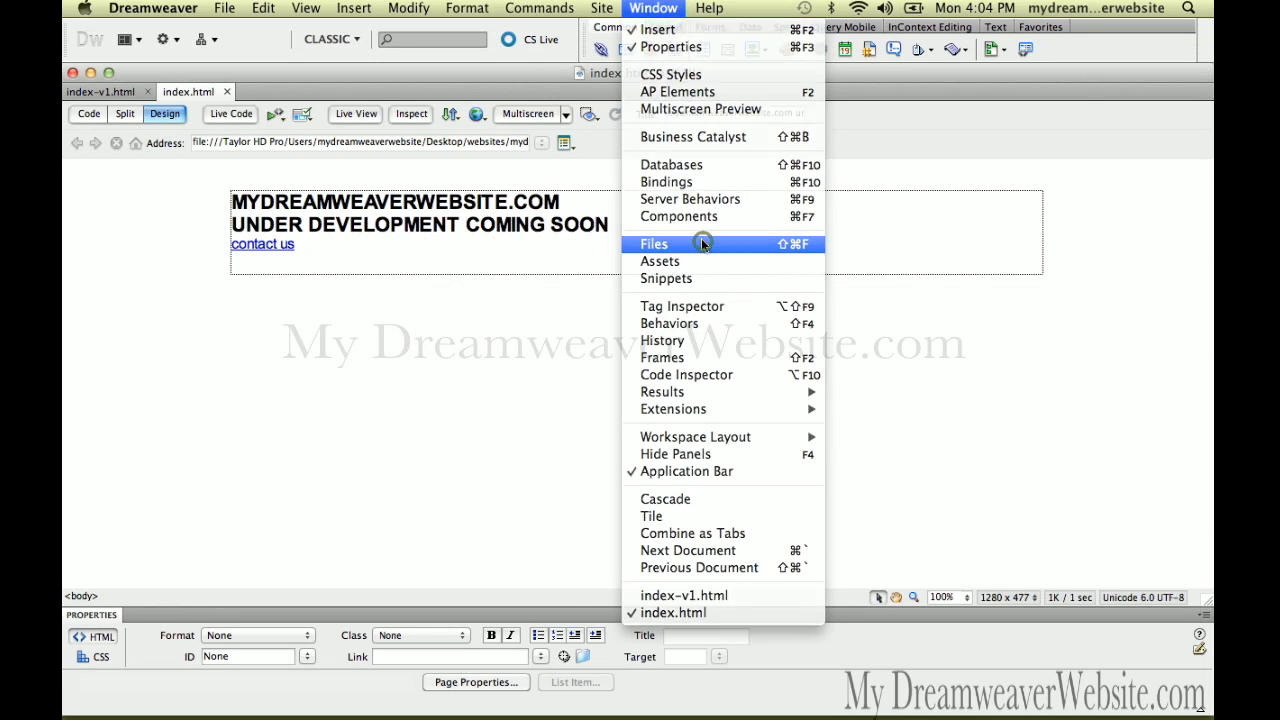
left_click(664, 243)
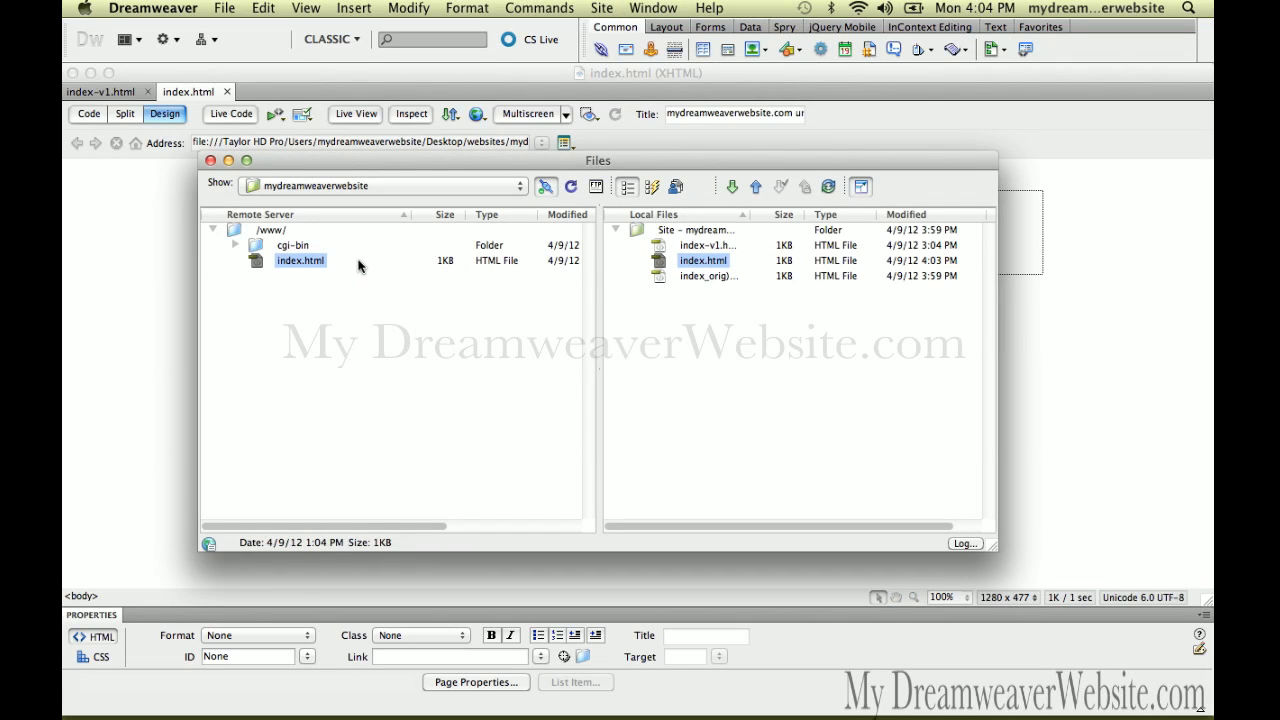
Bring index.html back to the front, glance at Firefox, and return to Dreamweaver
left_click(184, 265)
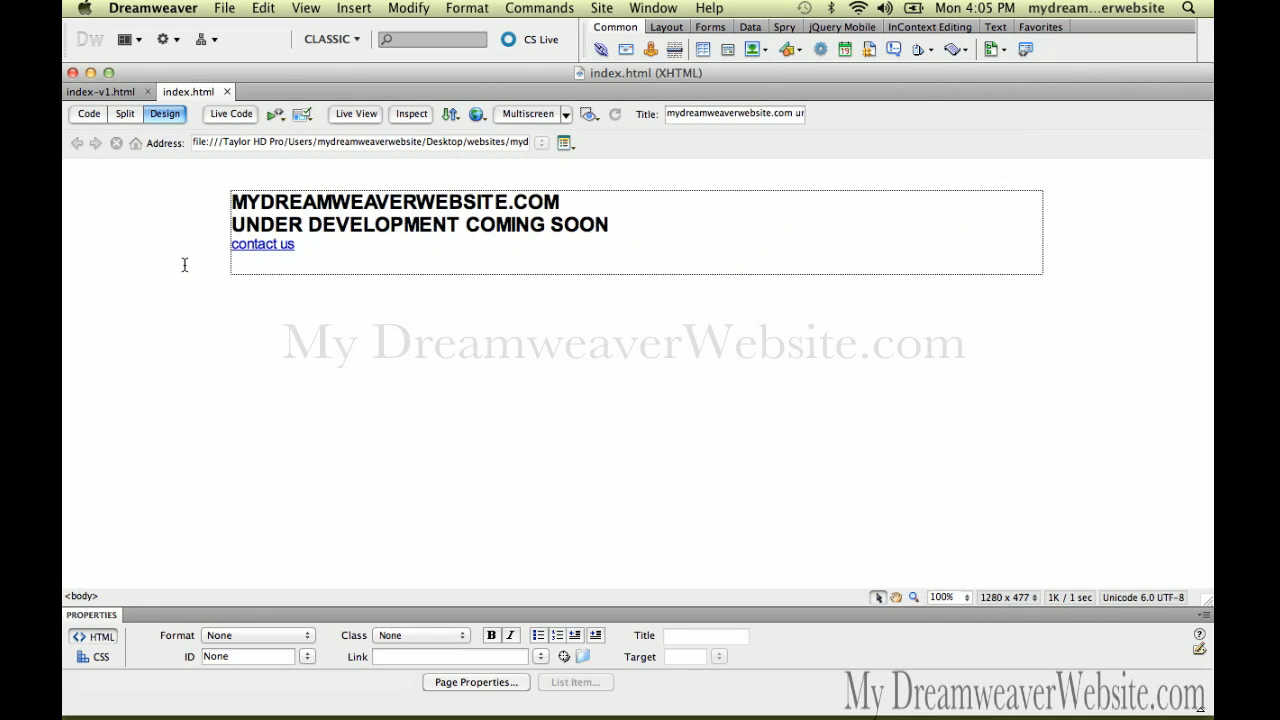
key("super+Tab")
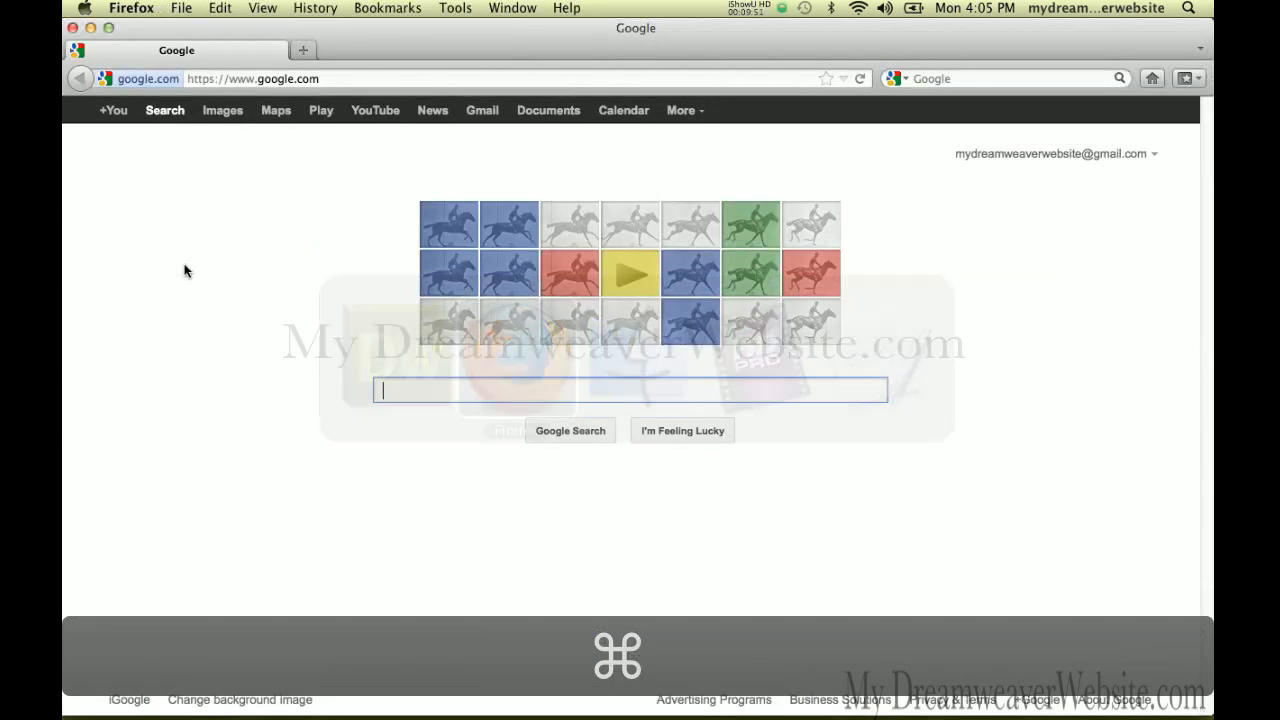
key("super+Tab")
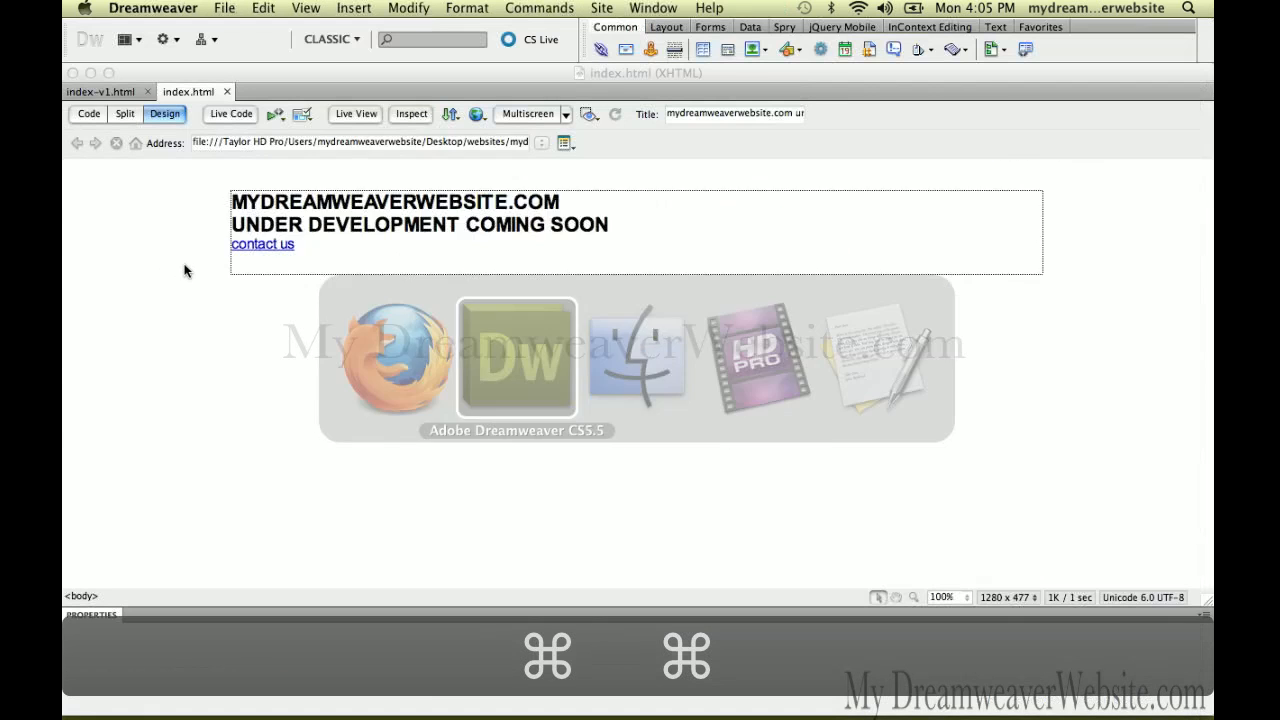
left_click(173, 289)
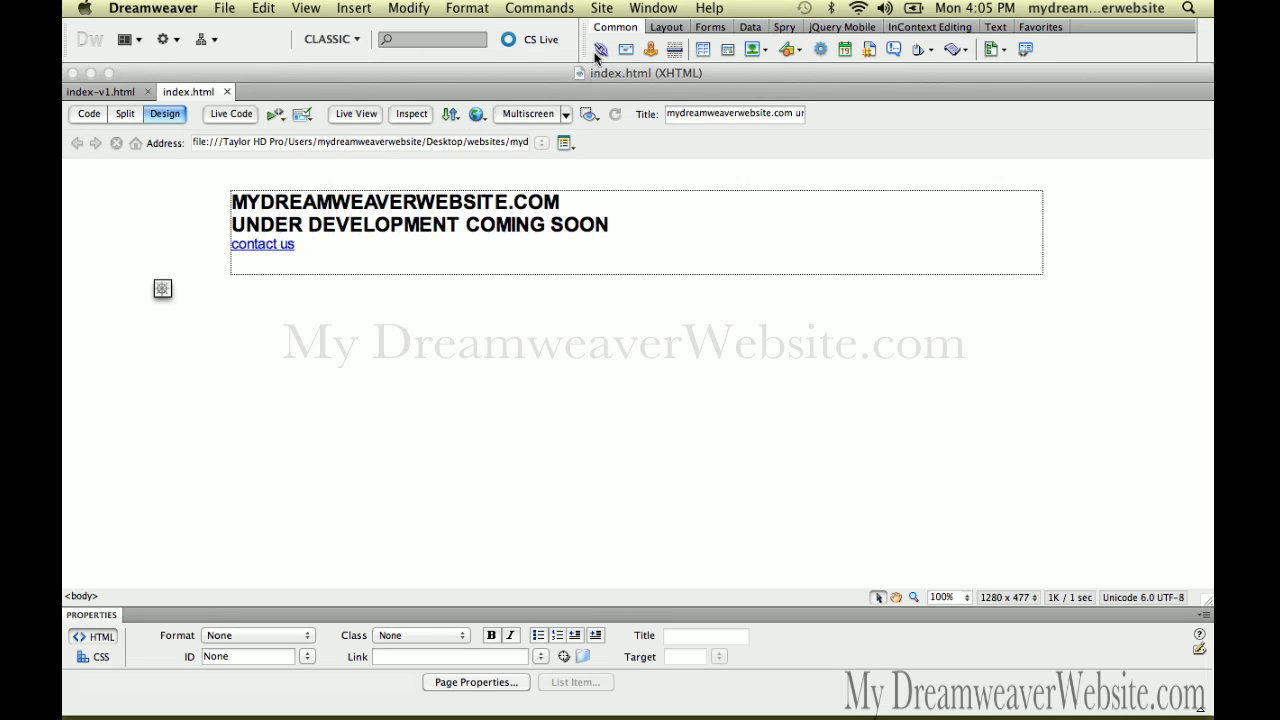
left_click(646, 9)
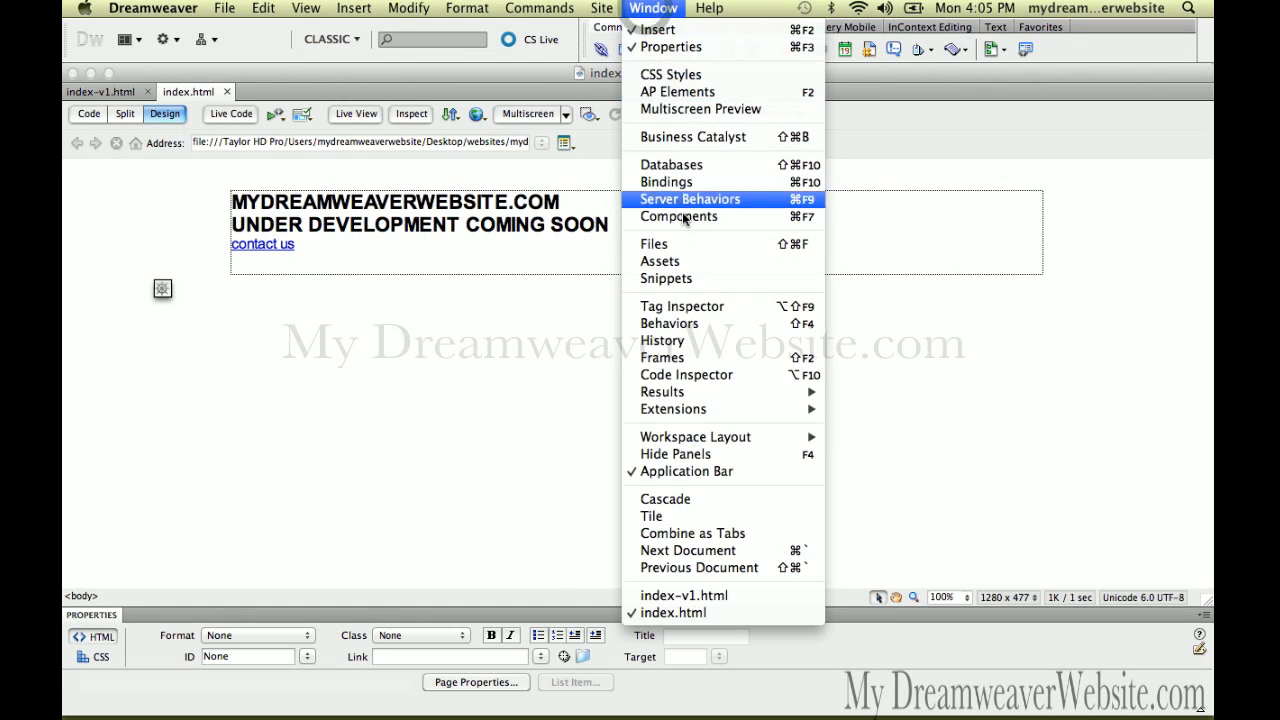
left_click(692, 249)
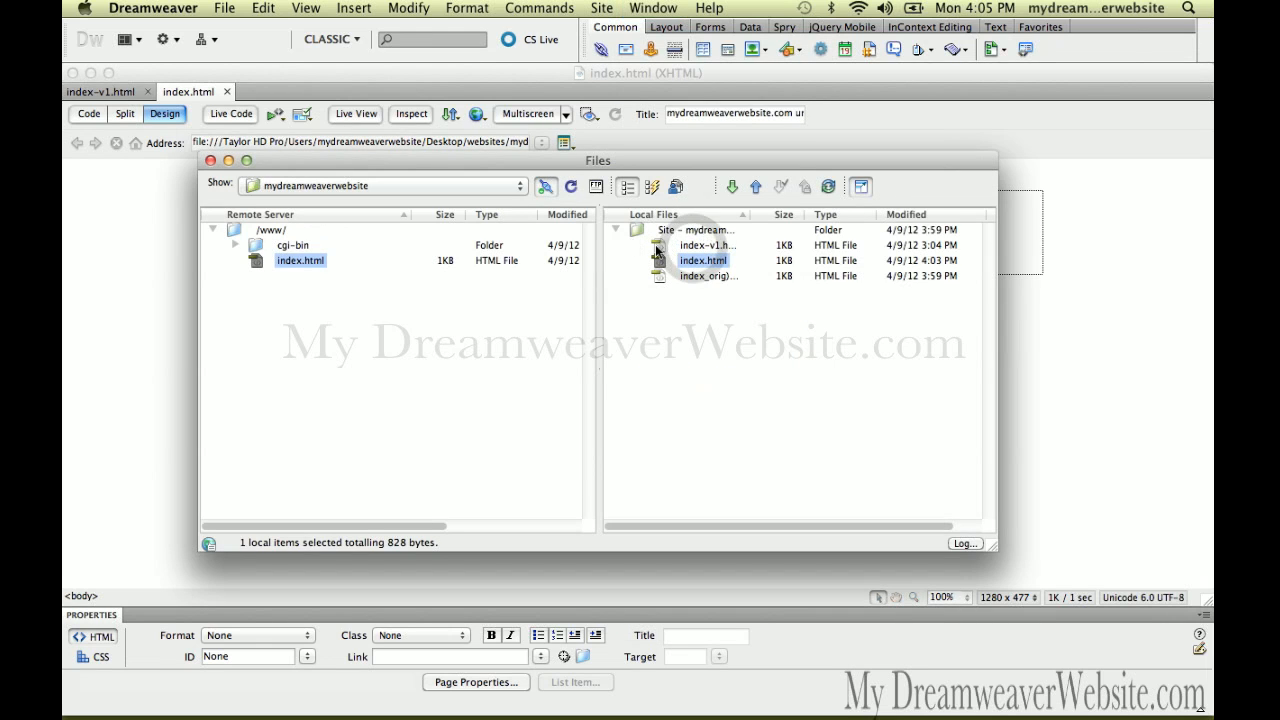
left_click(658, 276)
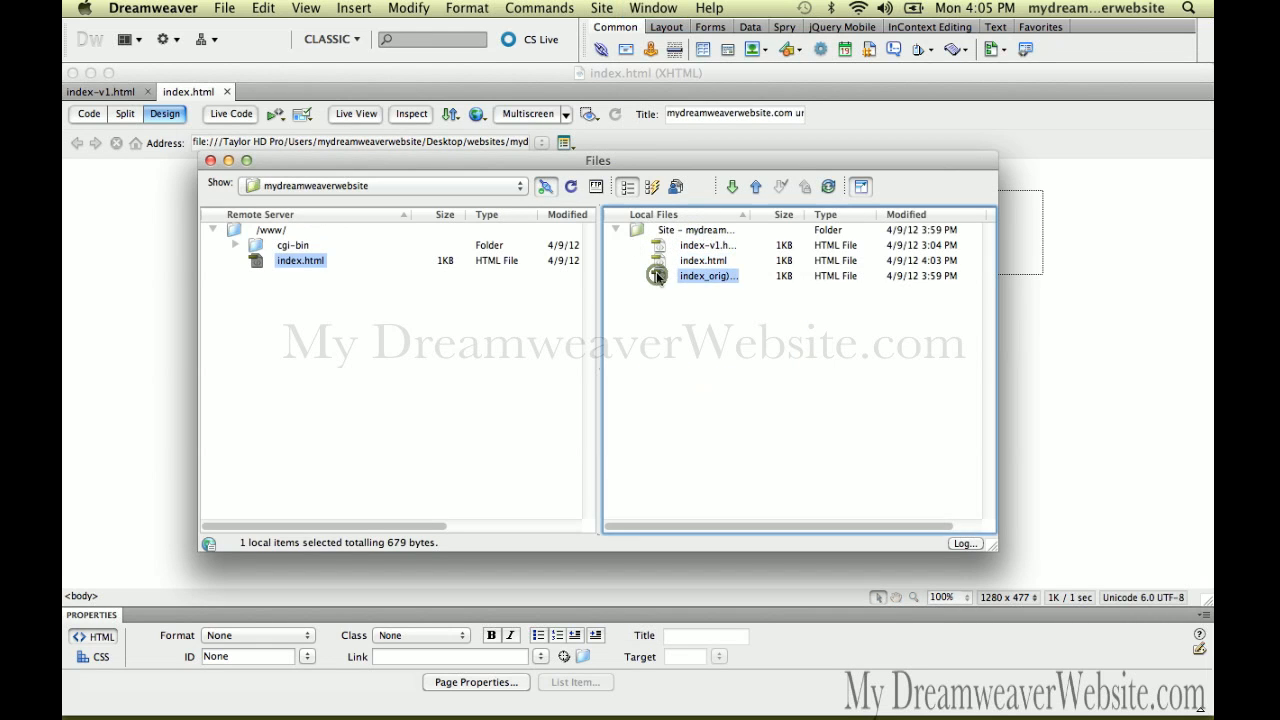
left_click(660, 260)
left_click(660, 246)
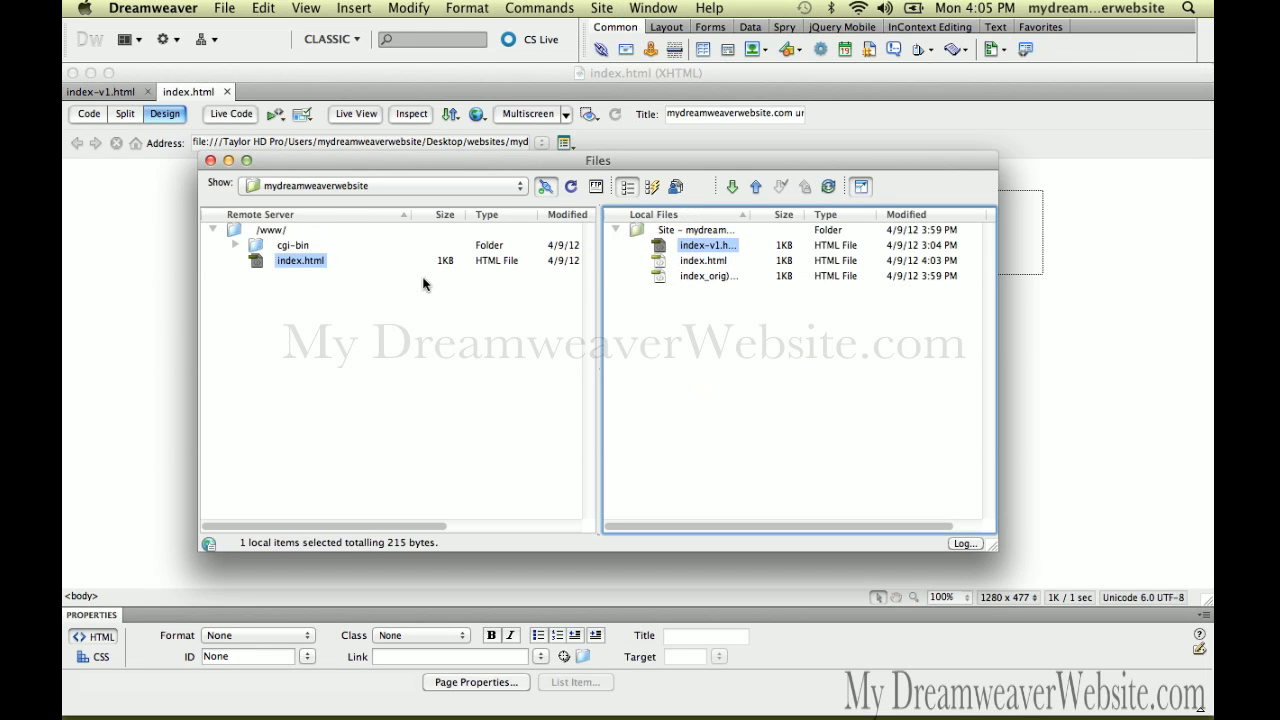
left_click(177, 317)
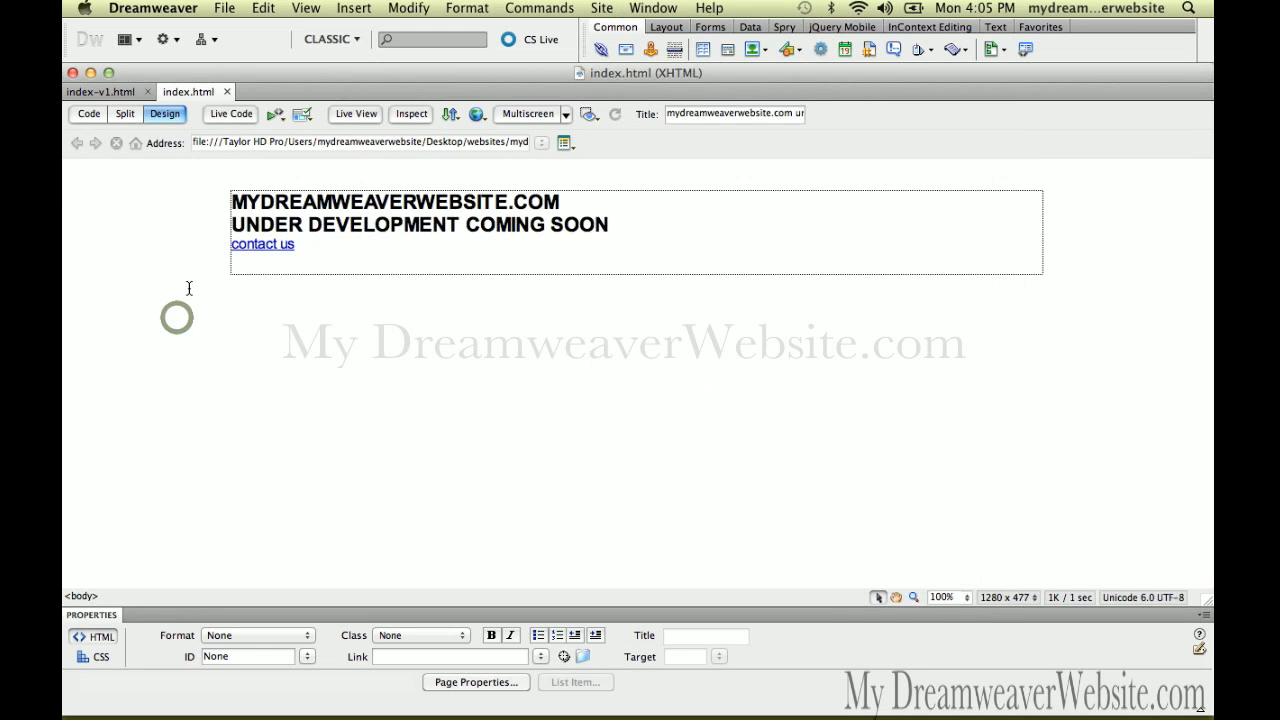
left_click(225, 8)
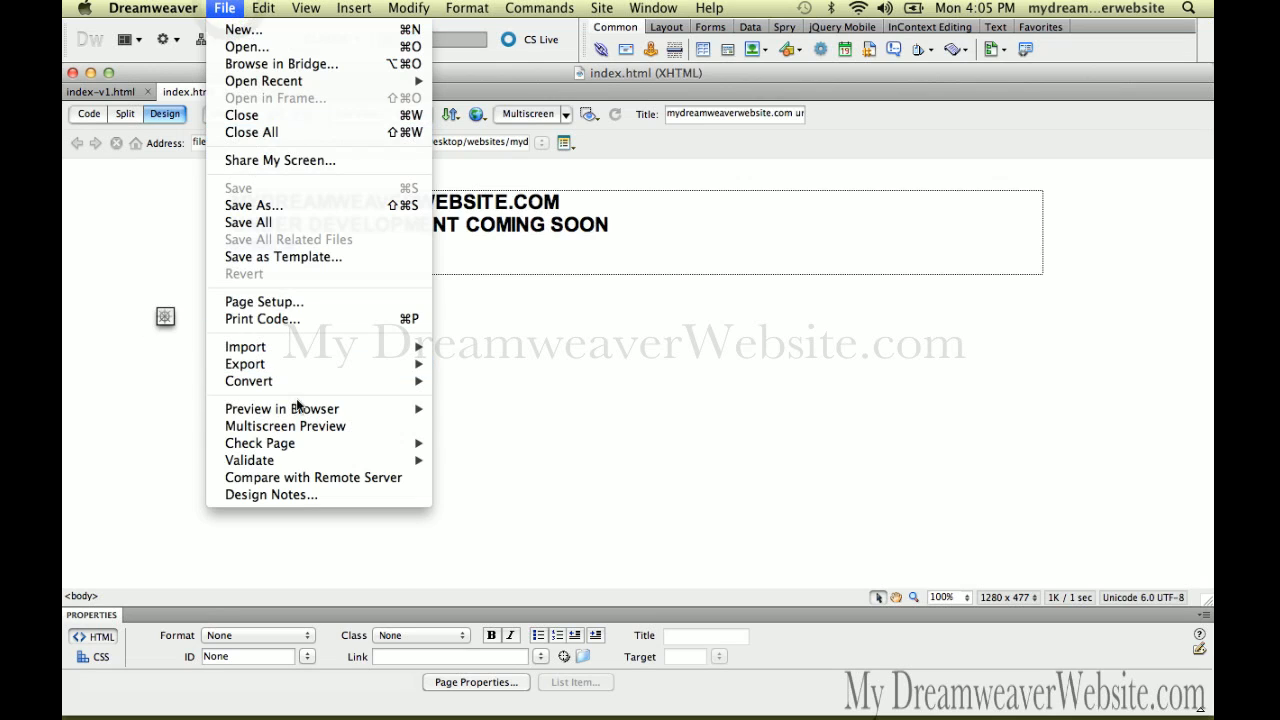
mouse_move(300, 416)
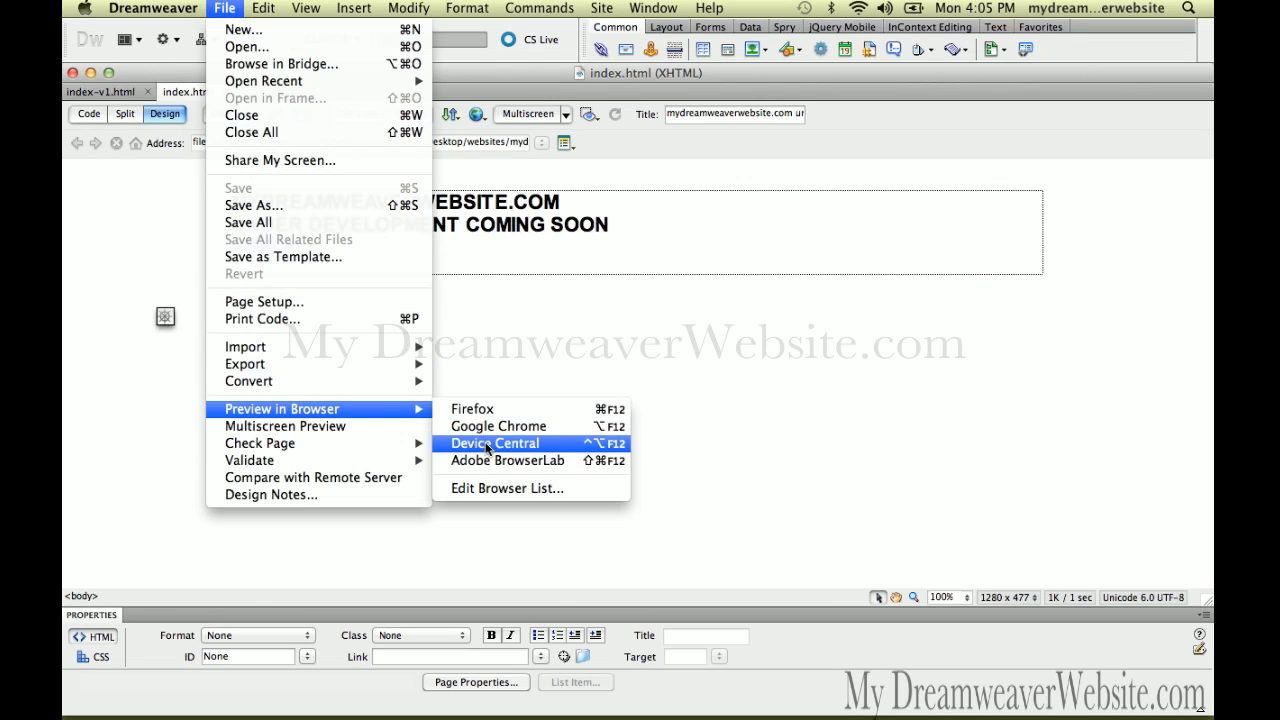
left_click(490, 488)
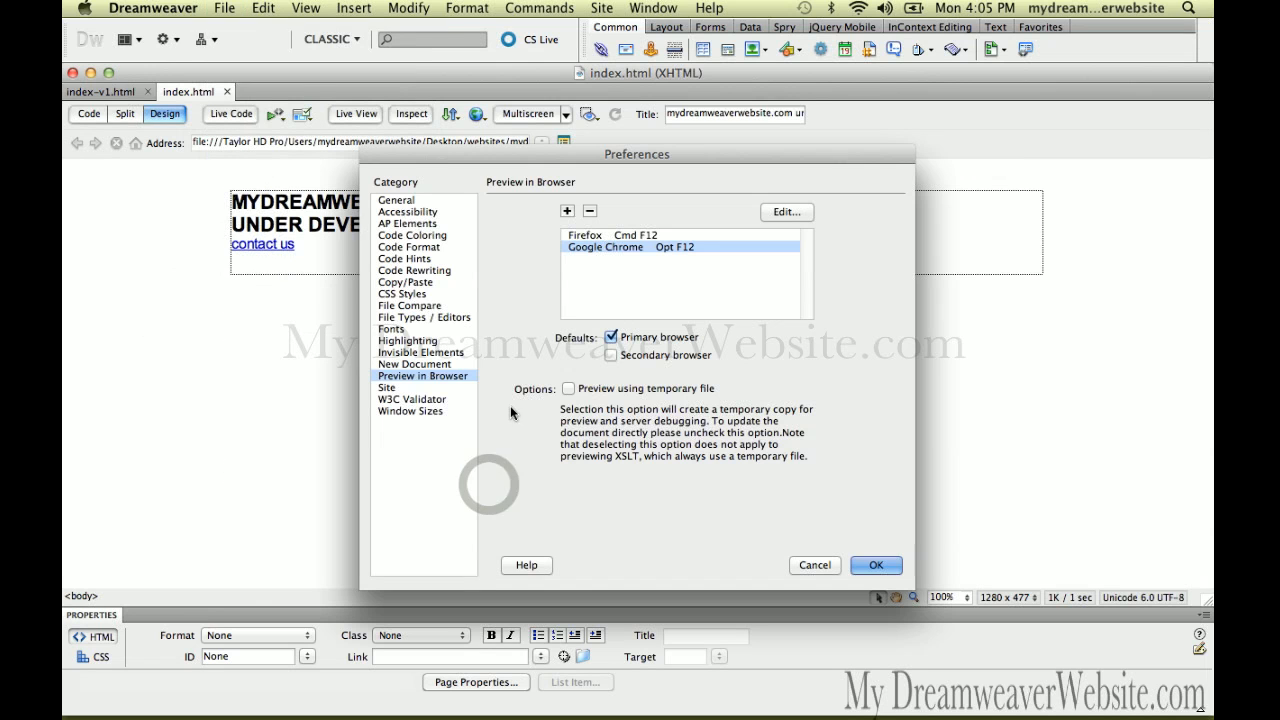
left_click(619, 236)
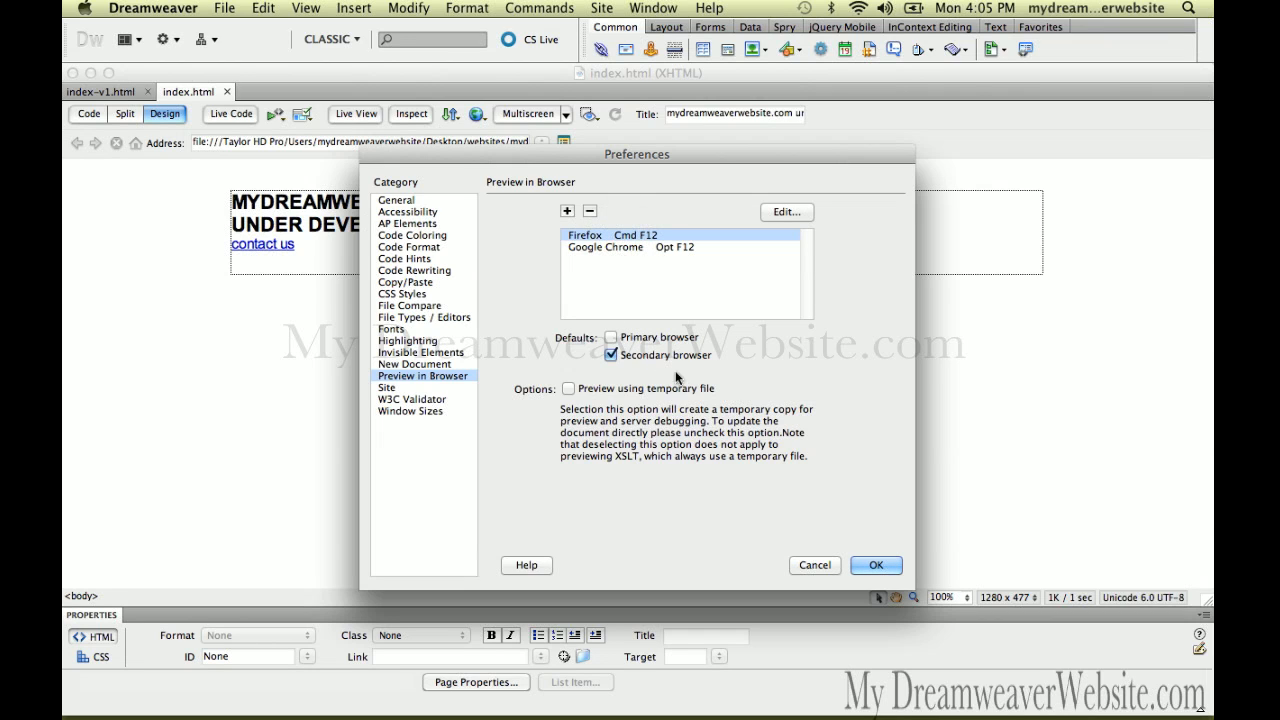
left_click(826, 566)
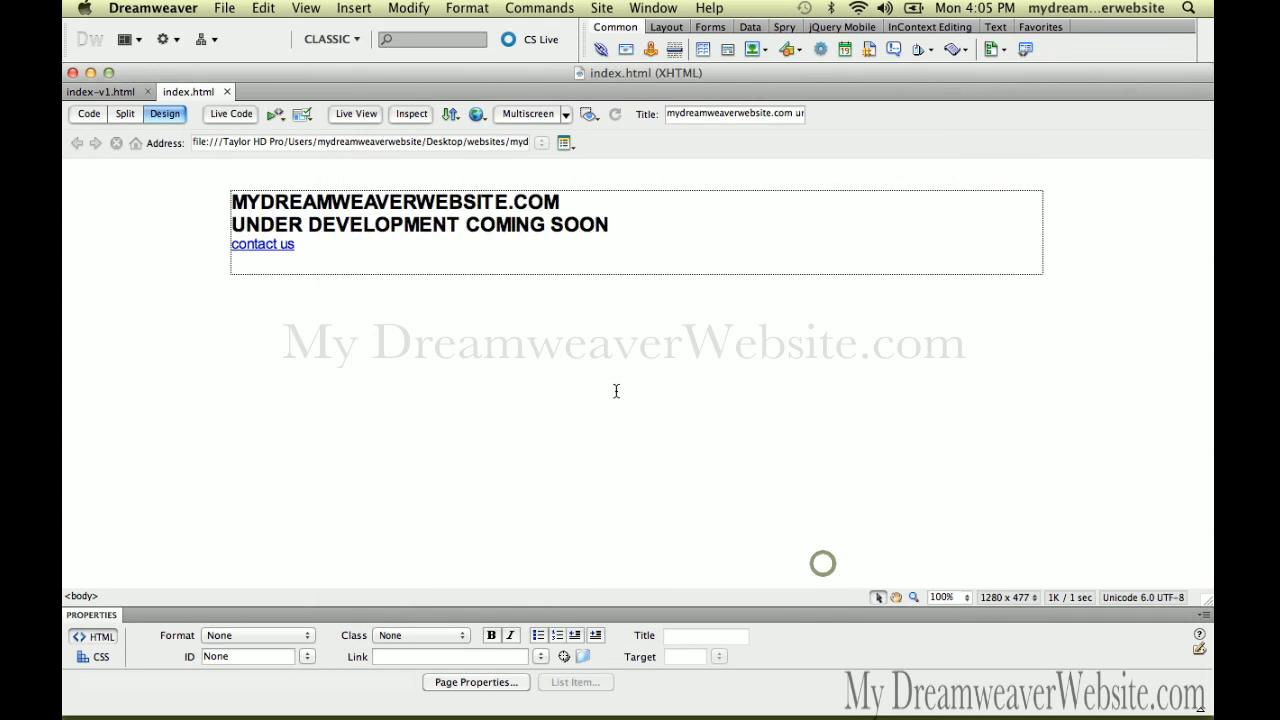
left_click(227, 9)
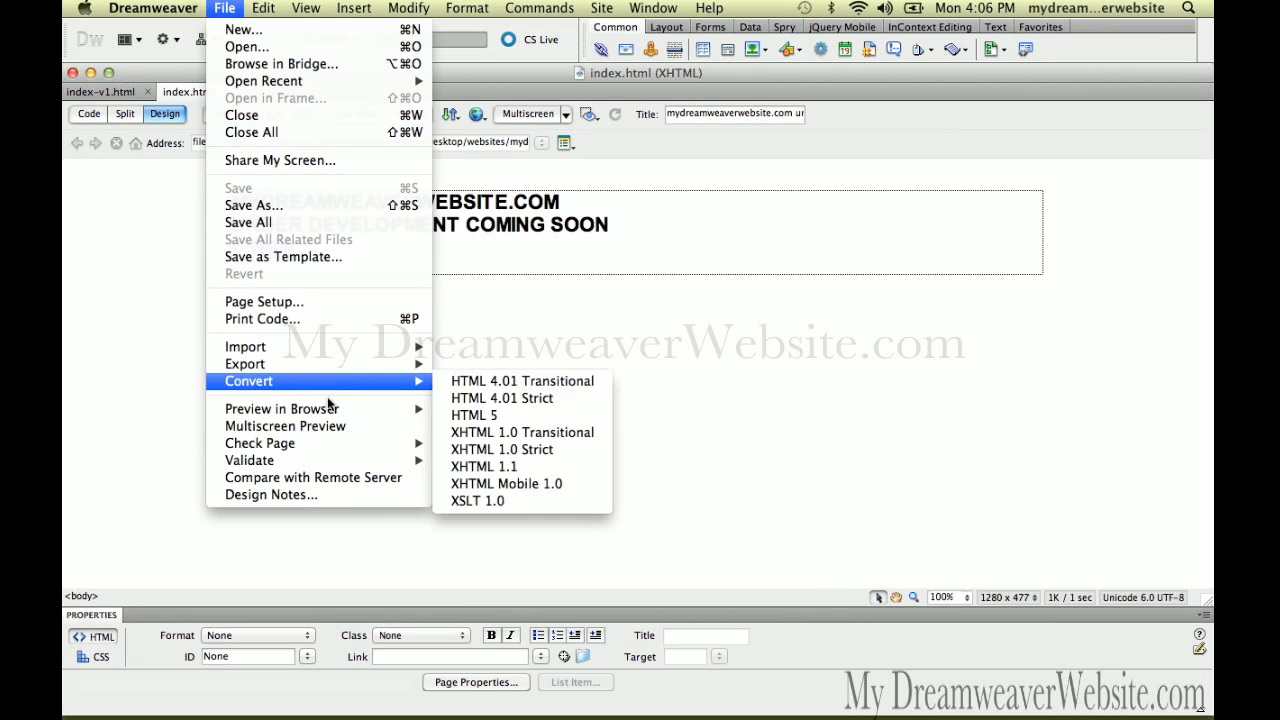
Preview index.html in Firefox, updating the testing server copy but not its dependent files
mouse_move(330, 410)
left_click(481, 409)
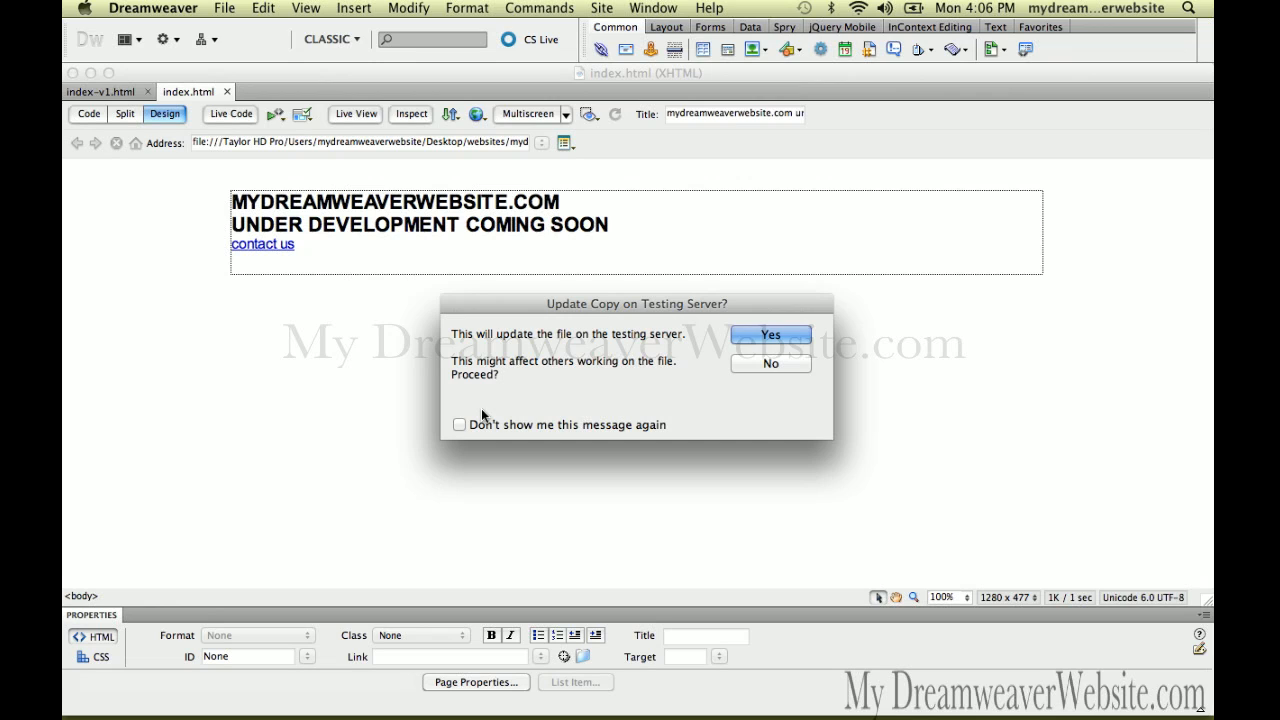
left_click(752, 340)
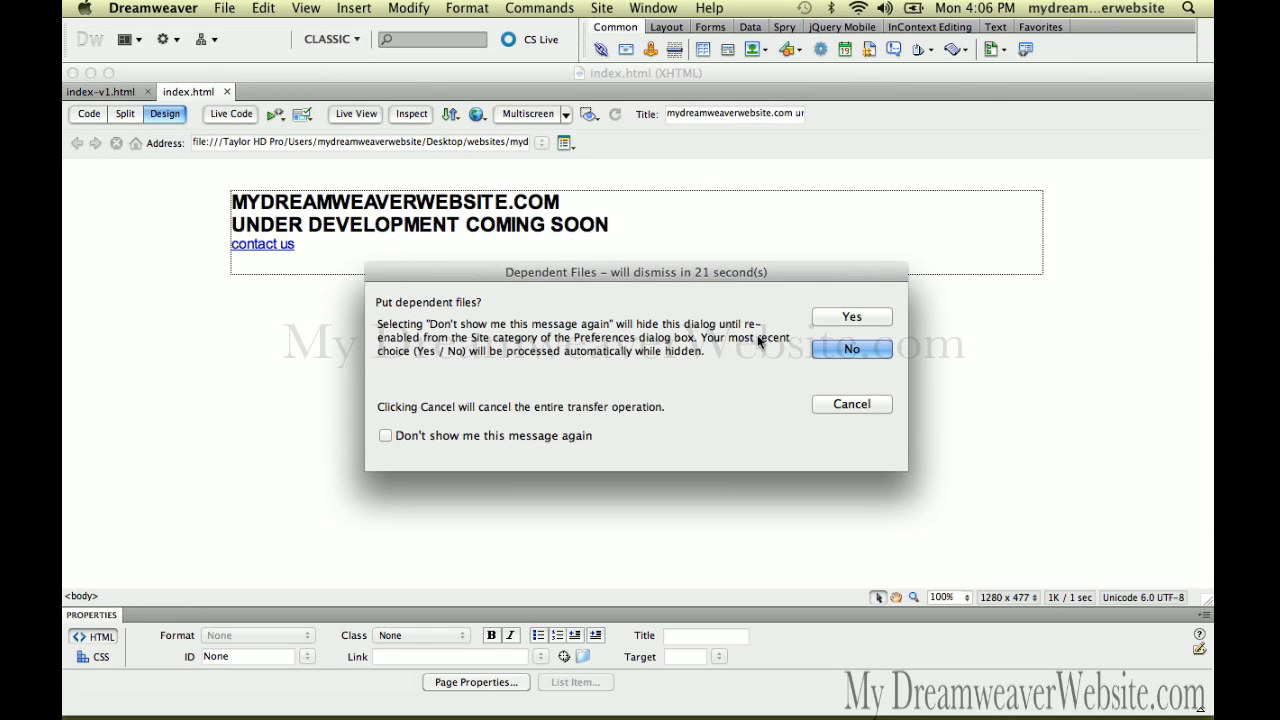
left_click(839, 351)
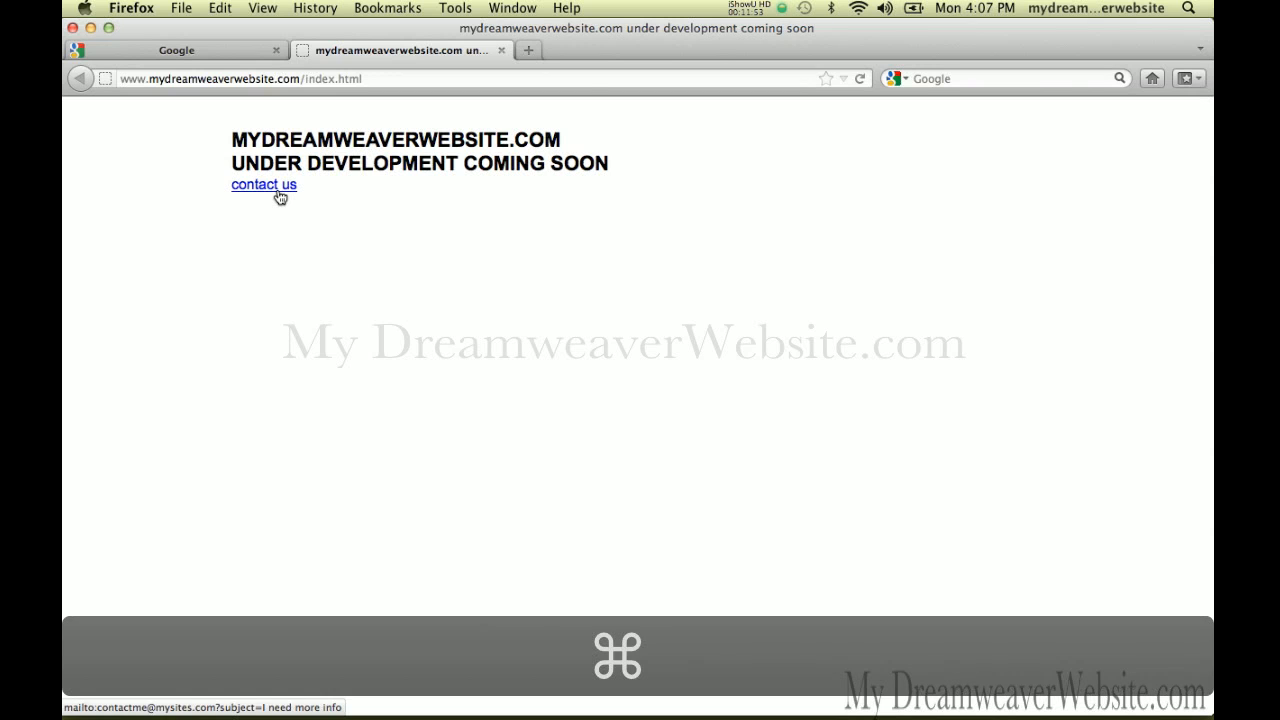
Close the Files panel, view the live homepage in Firefox, then return to Dreamweaver
key("super+Tab")
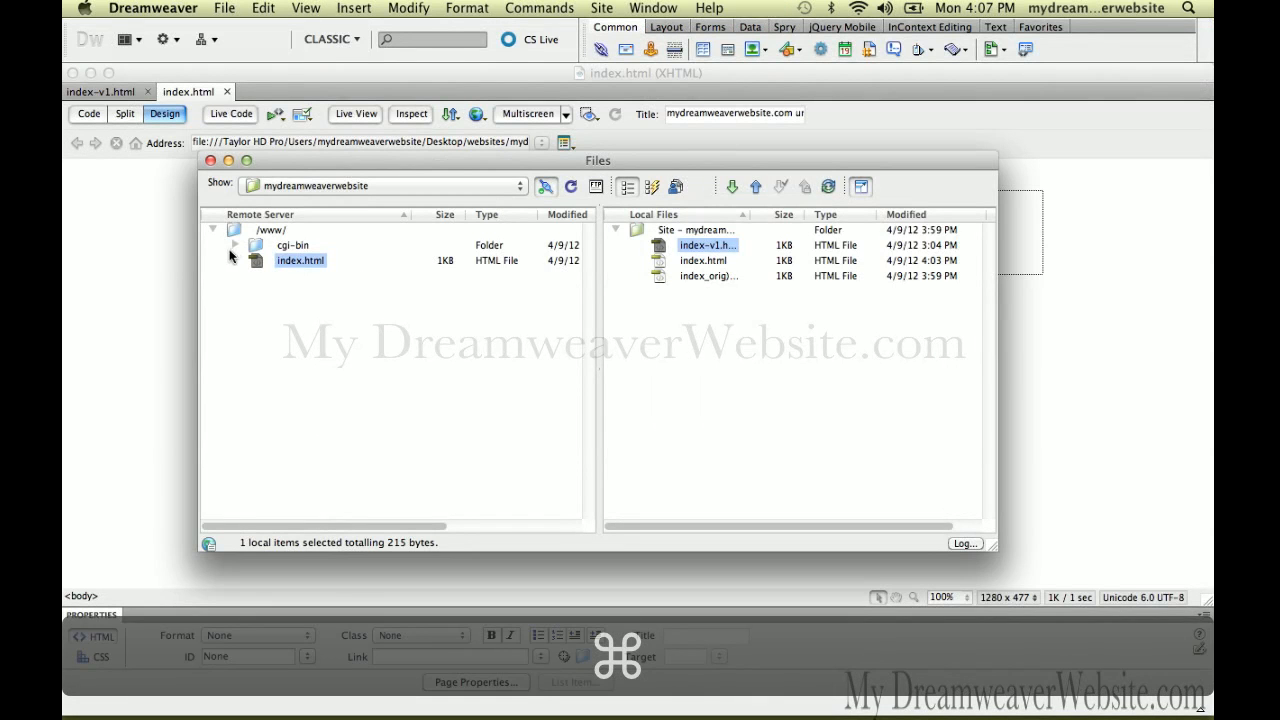
left_click(176, 274)
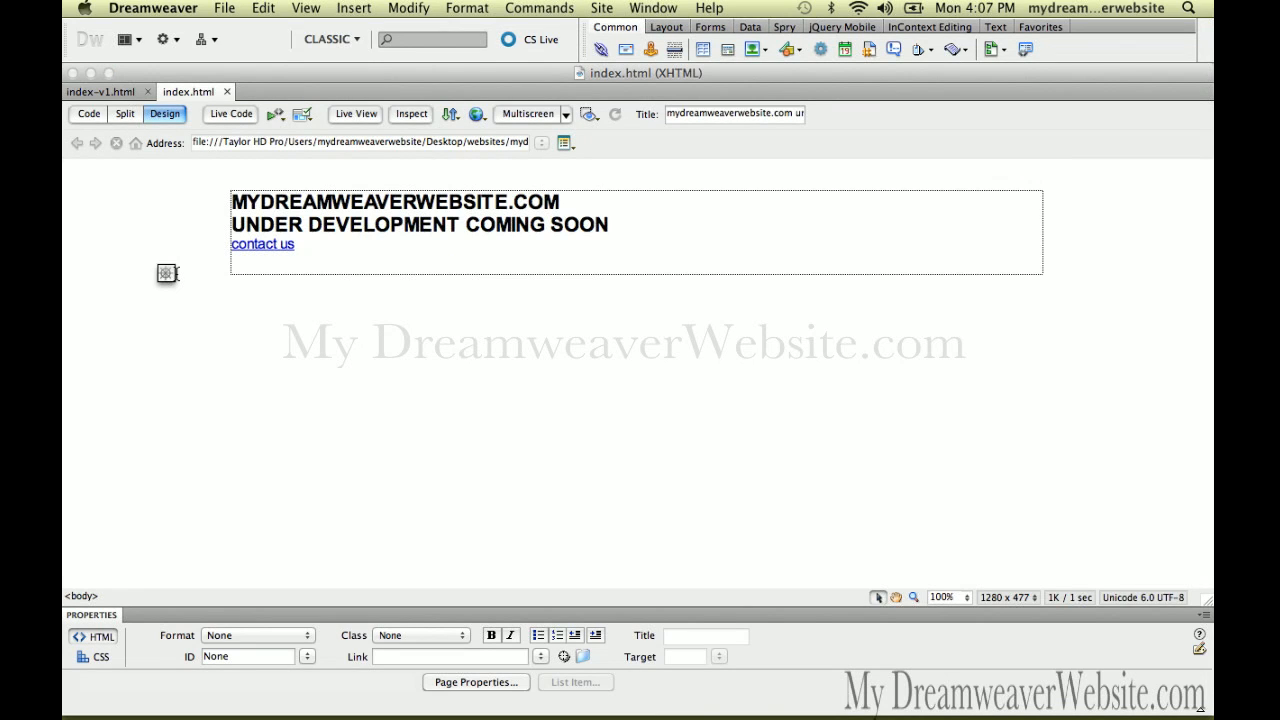
key("super+Tab")
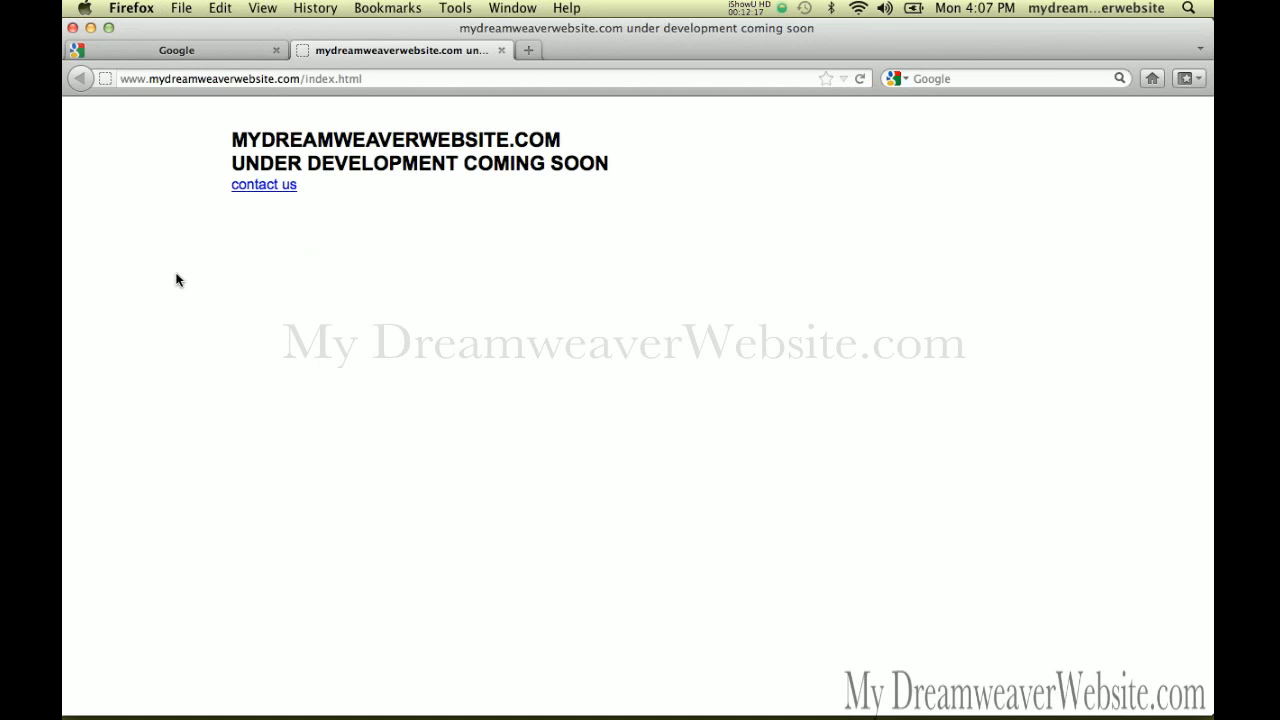
key("super+Tab")
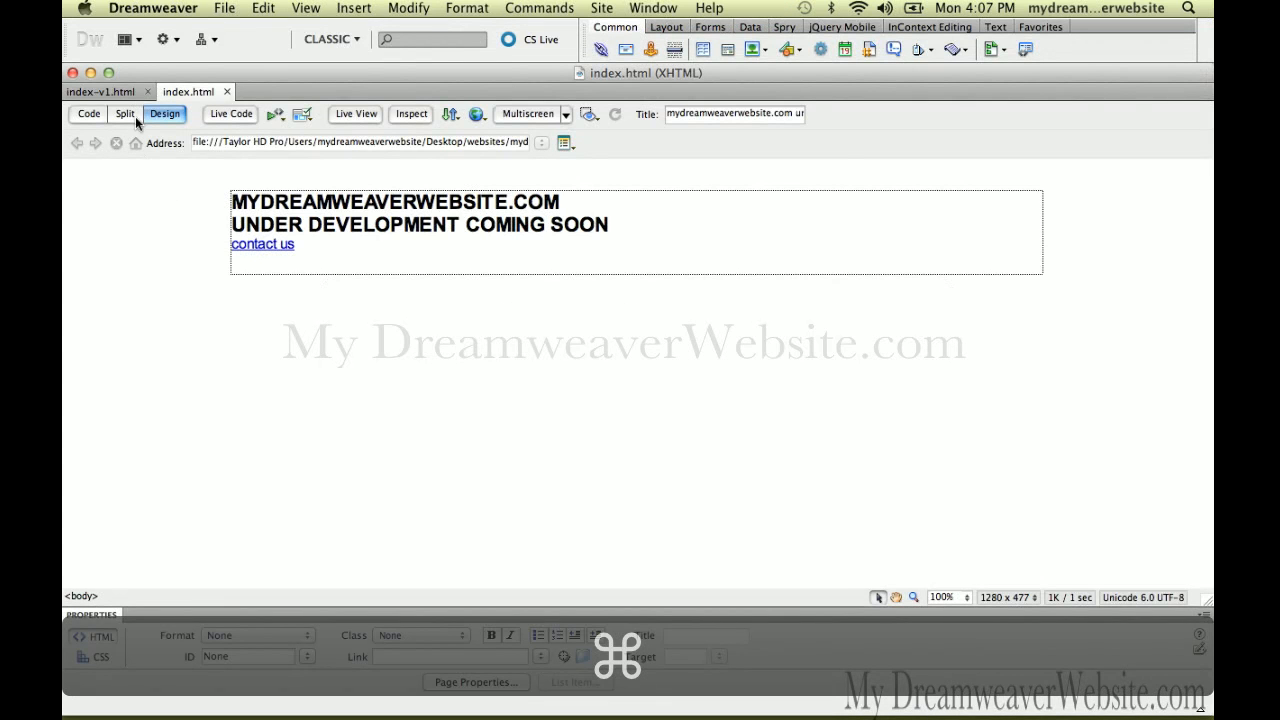
Switch to the index-v1.html tab, opening and dismissing the File management menu
left_click(112, 92)
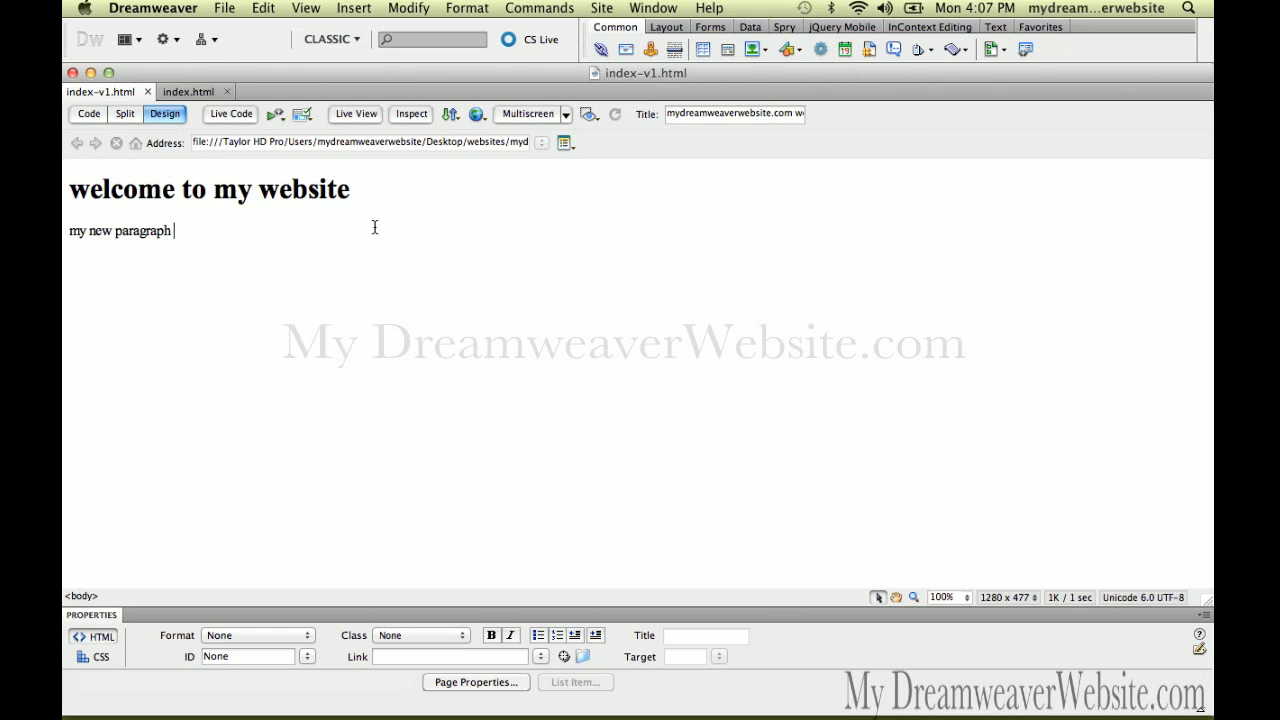
left_click(451, 113)
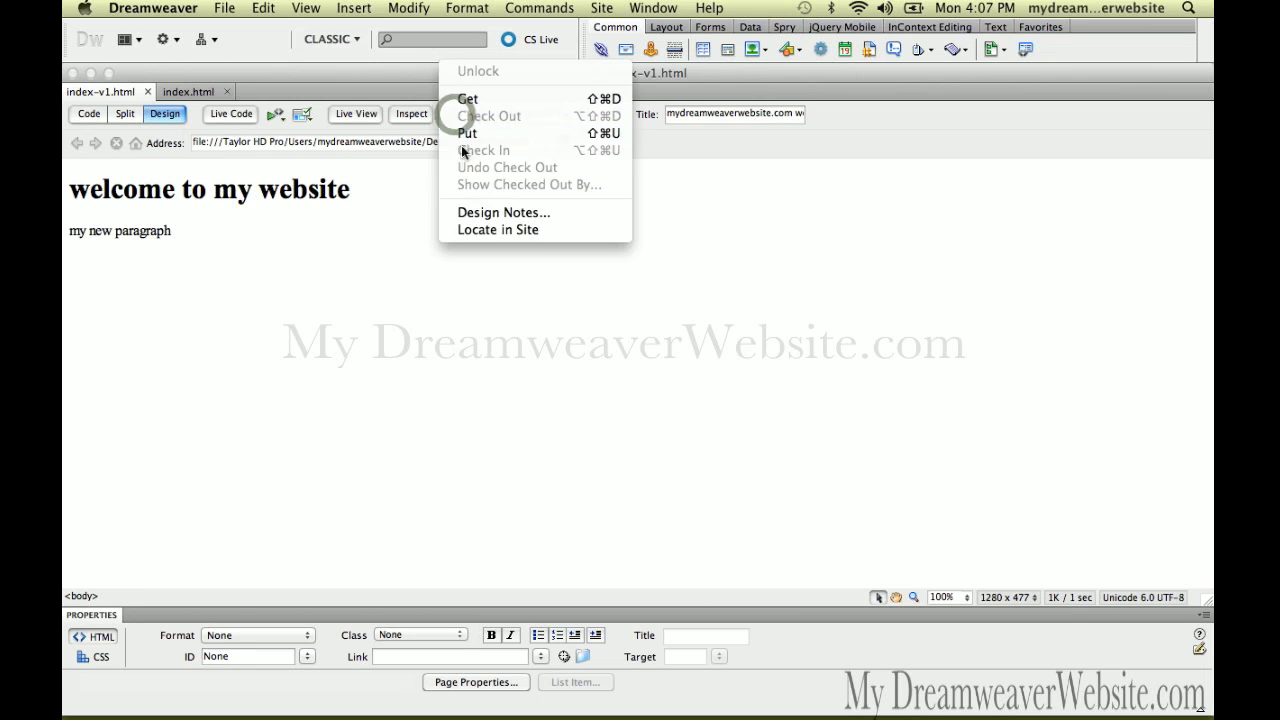
left_click(417, 200)
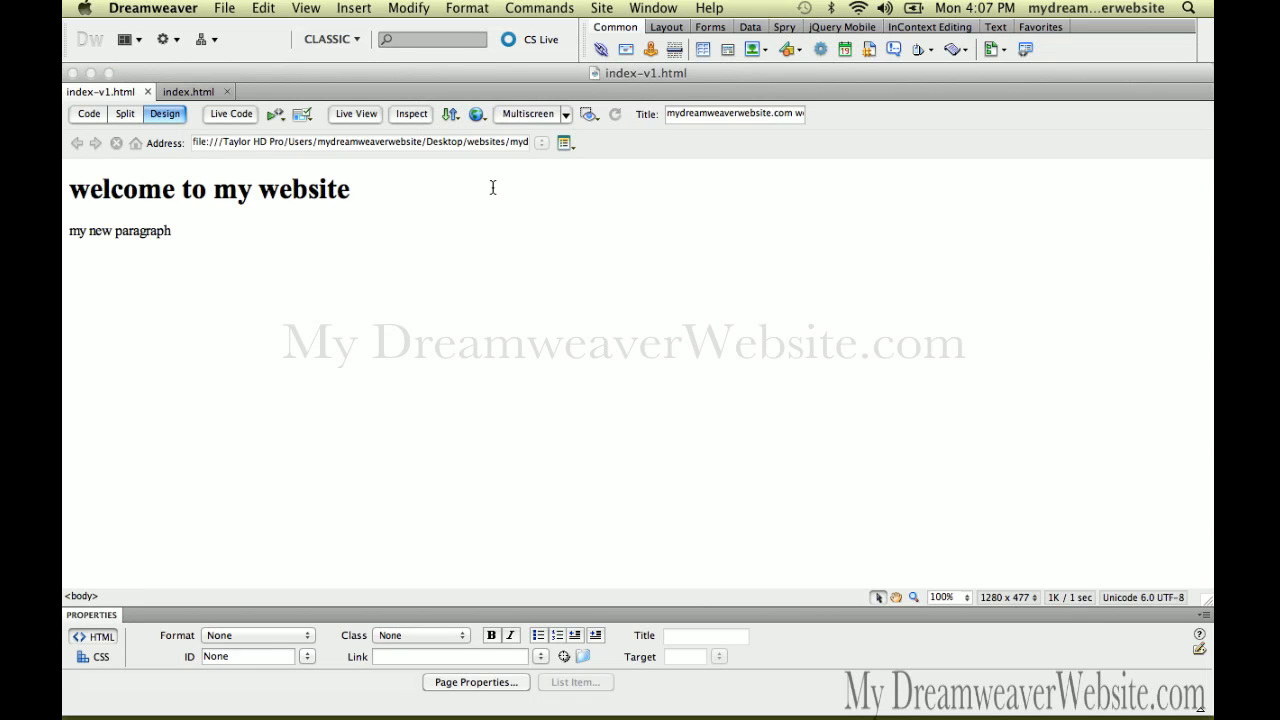
Show the Files panel, select remote index.html and local index-v1.html, then close it
key("super+shift+f")
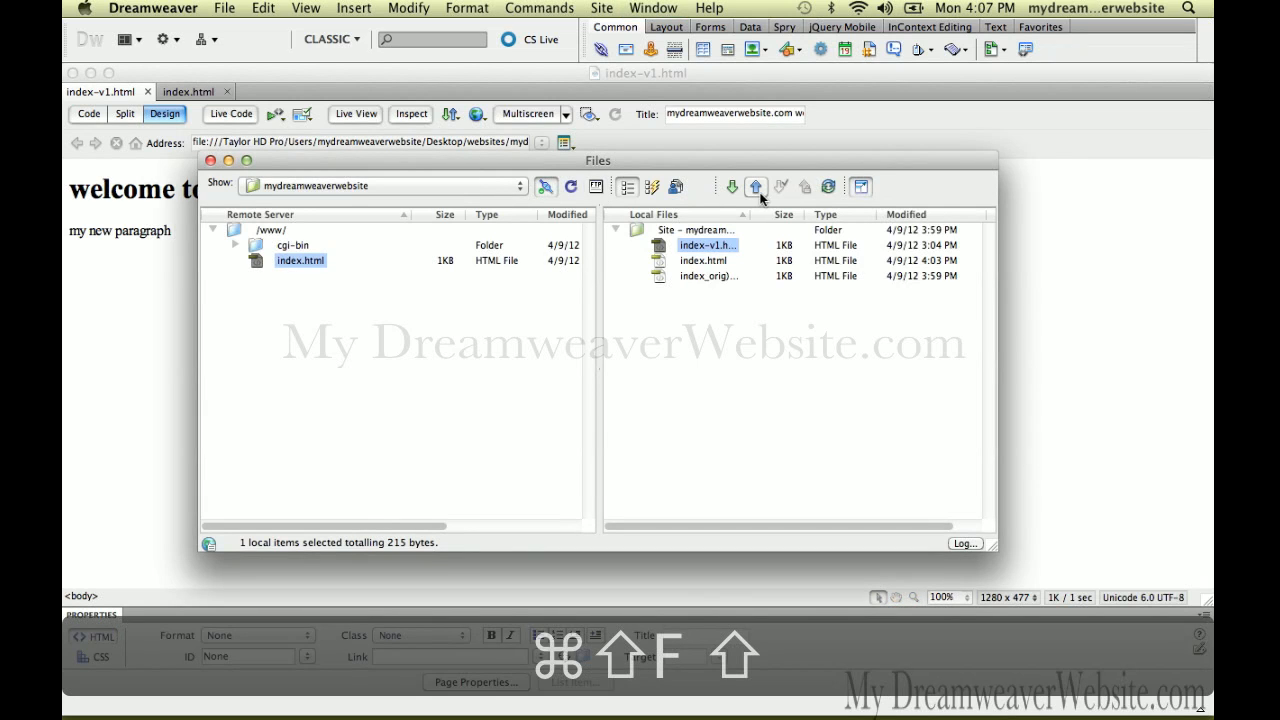
left_click(255, 264)
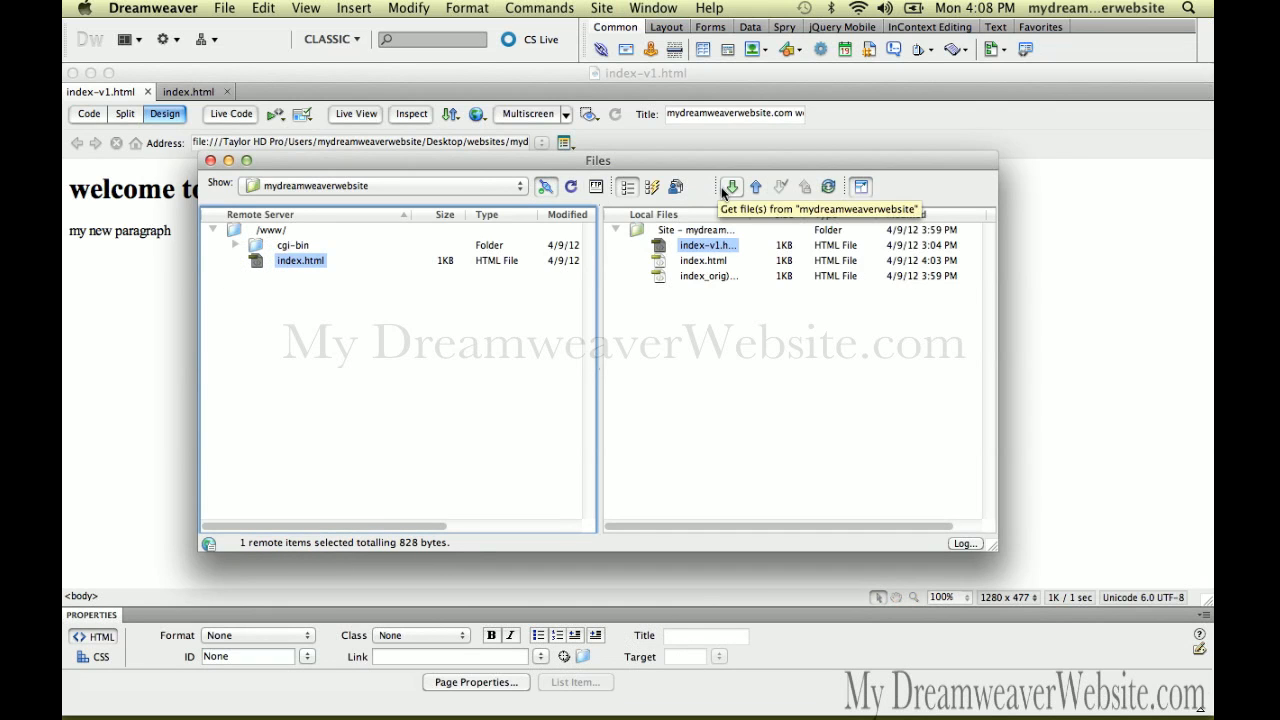
left_click(665, 248)
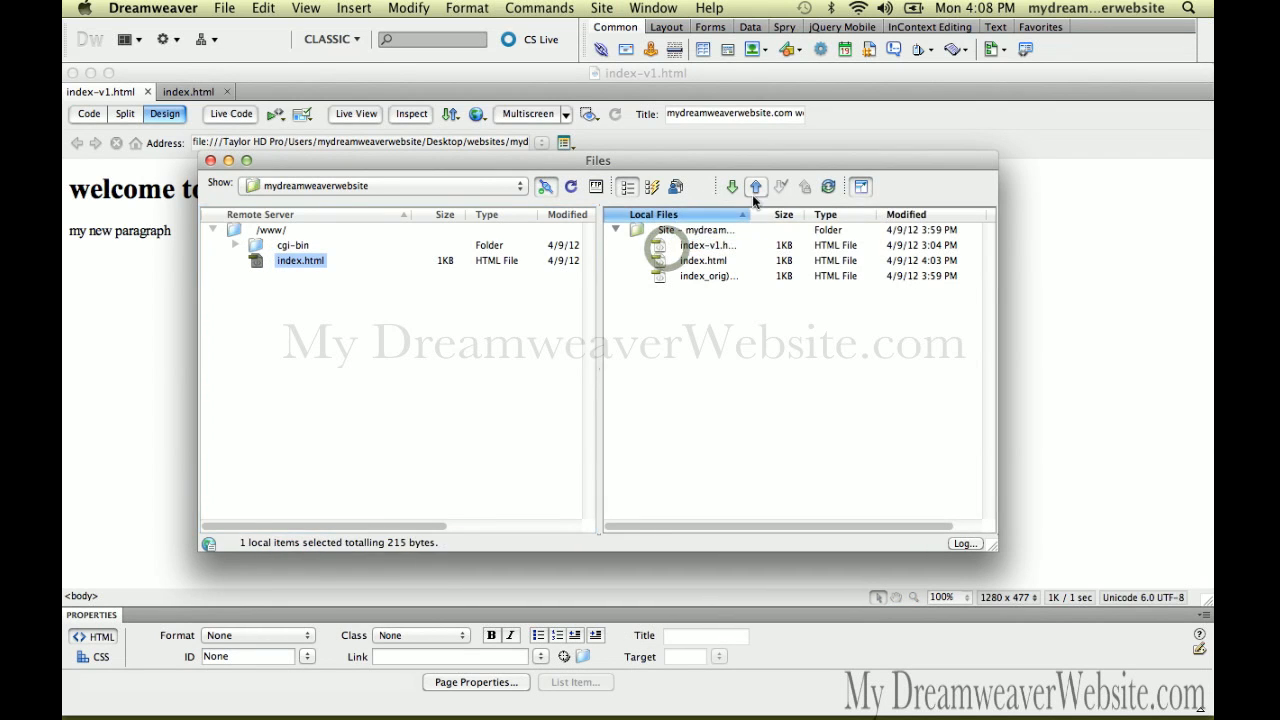
left_click(114, 363)
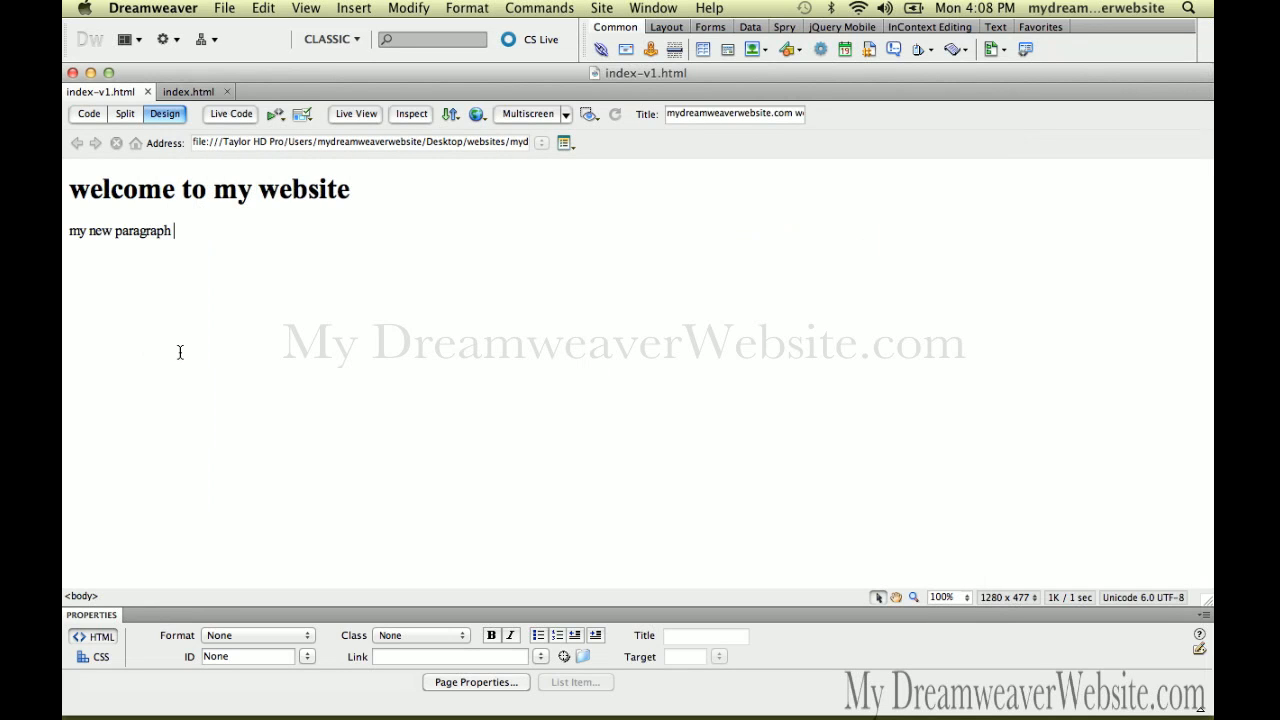
Open the file transfer options and a menu list, then dismiss both without choosing
left_click(452, 114)
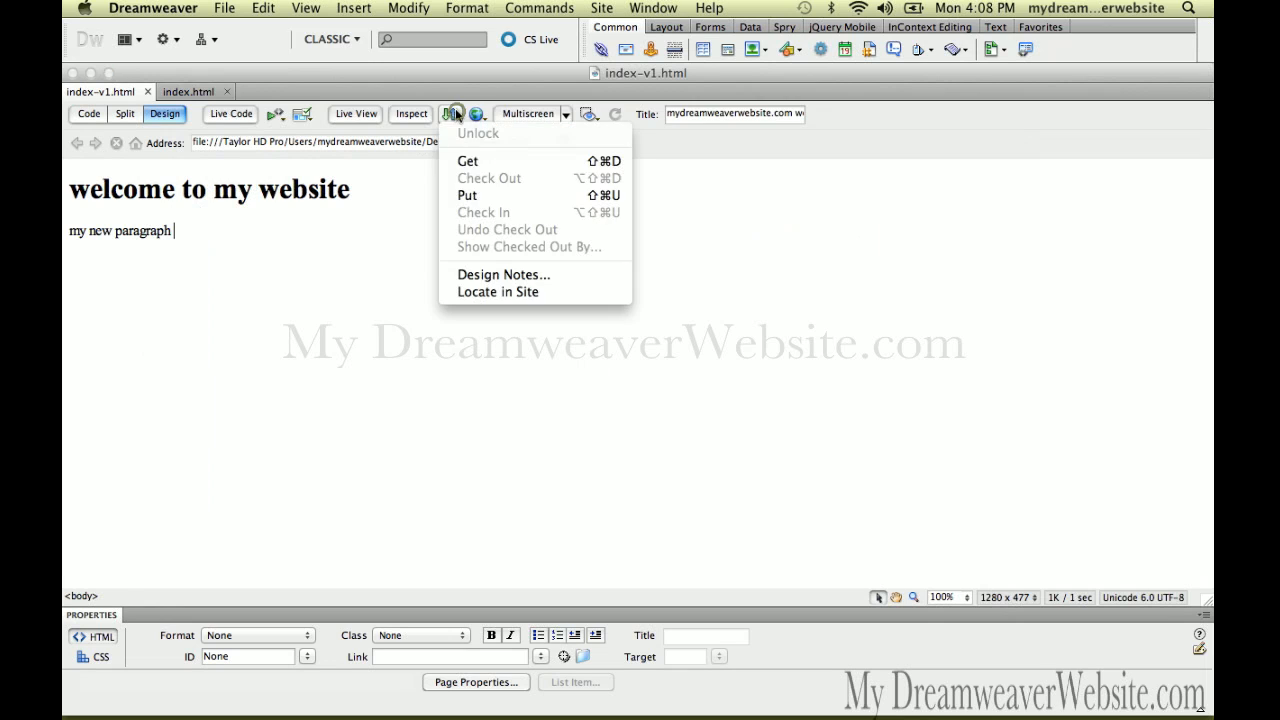
left_click(399, 213)
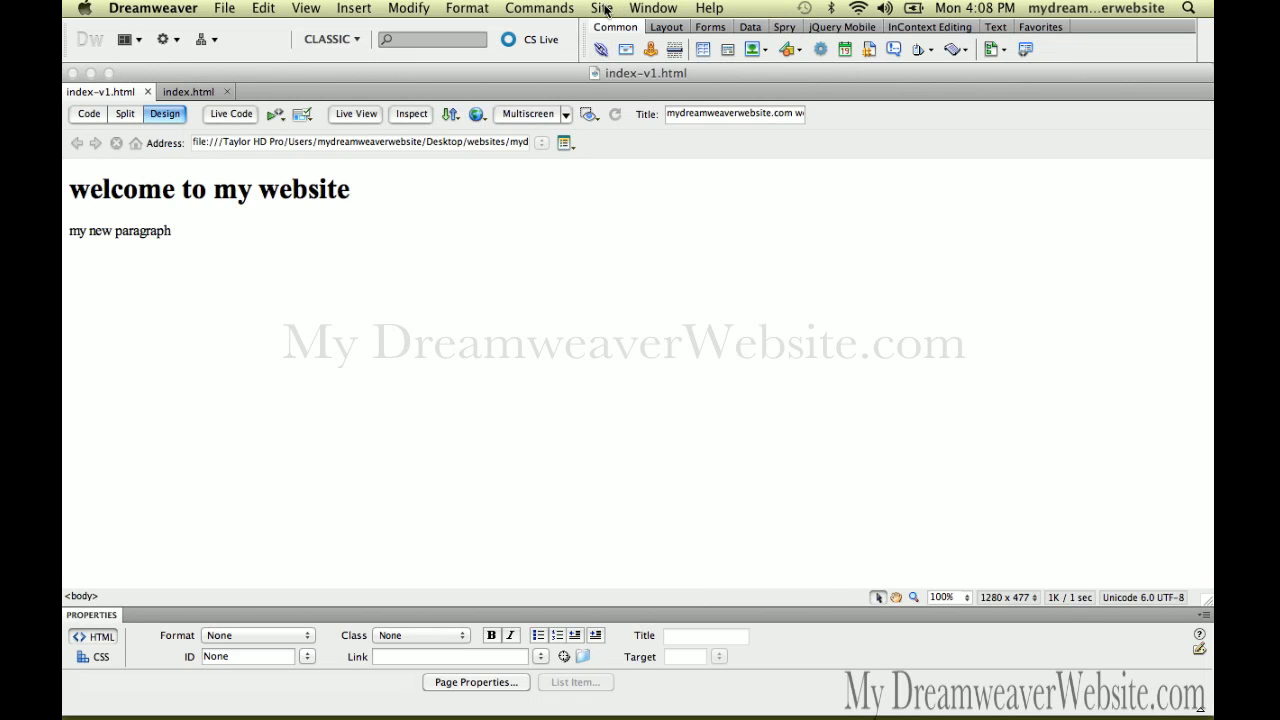
left_click(662, 8)
left_click(660, 8)
Preview index-v1.html in Firefox, updating the server copy without its dependent files
left_click(234, 9)
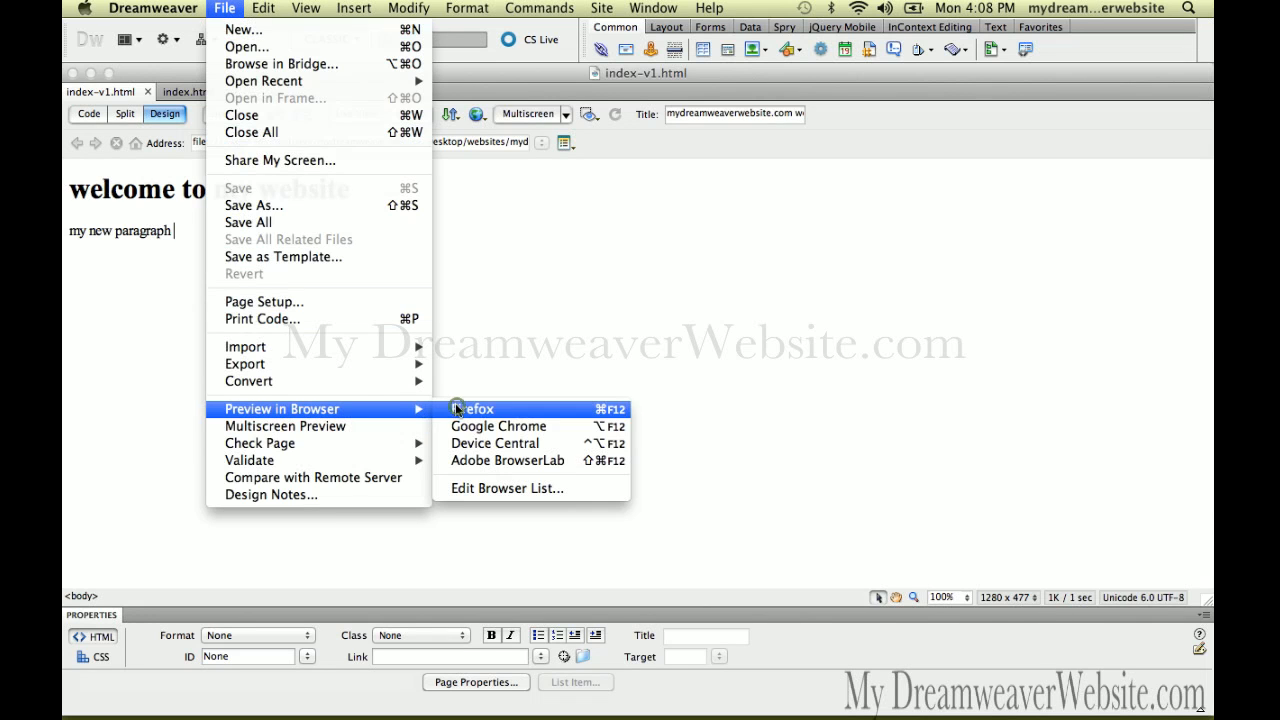
left_click(455, 404)
left_click(772, 336)
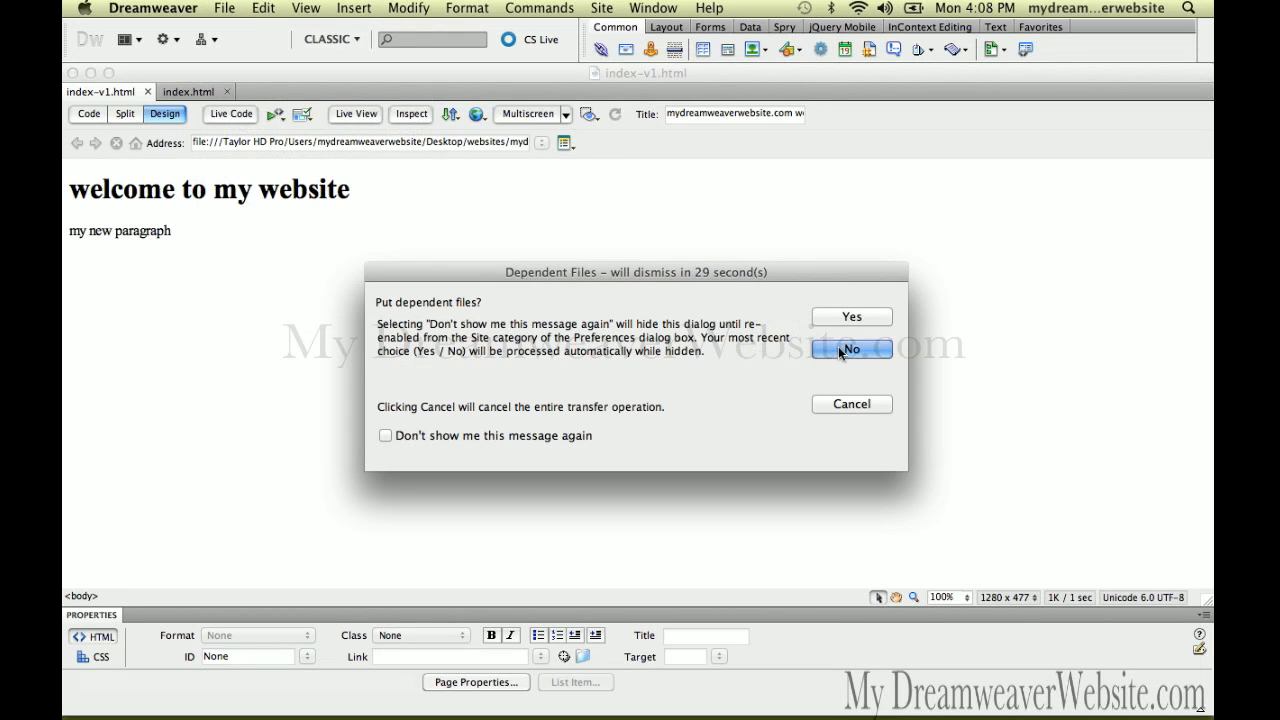
left_click(847, 349)
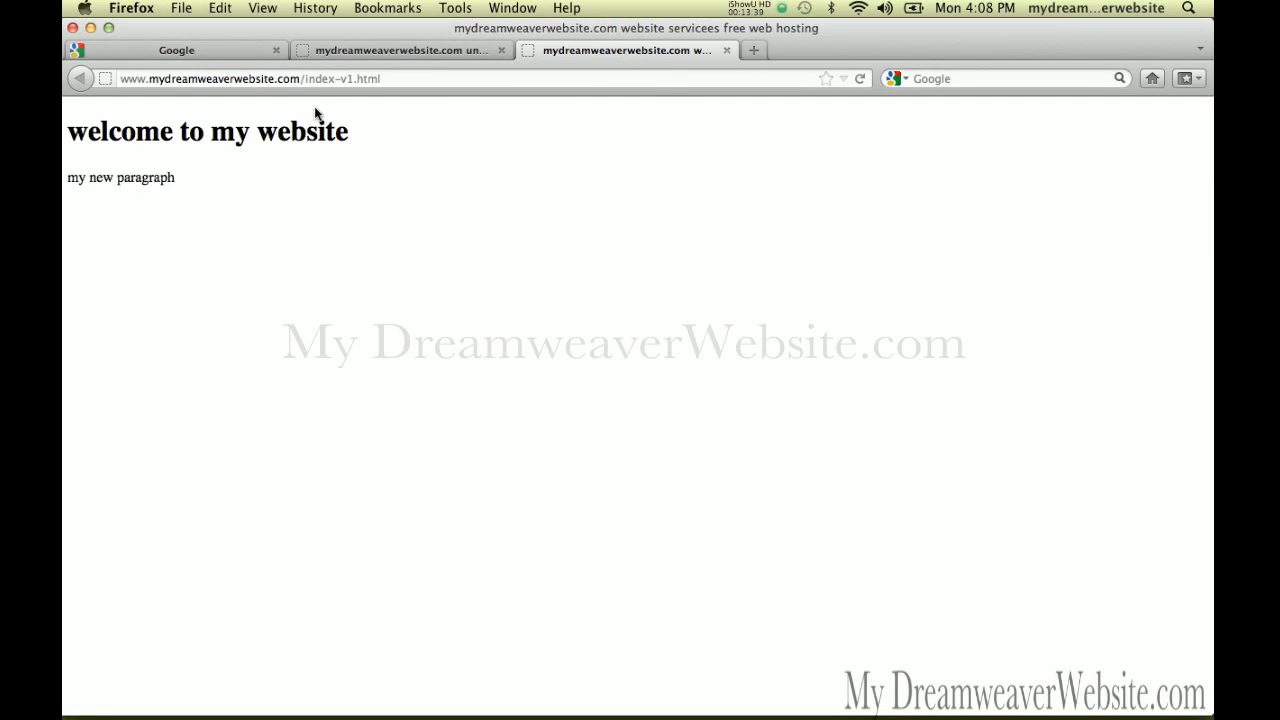
Delete index-v1.html from the Firefox URL to load the site root, check the other tab, then return to Dreamweaver
left_click(309, 78)
left_click_drag(307, 78, 441, 78)
key("BackSpace")
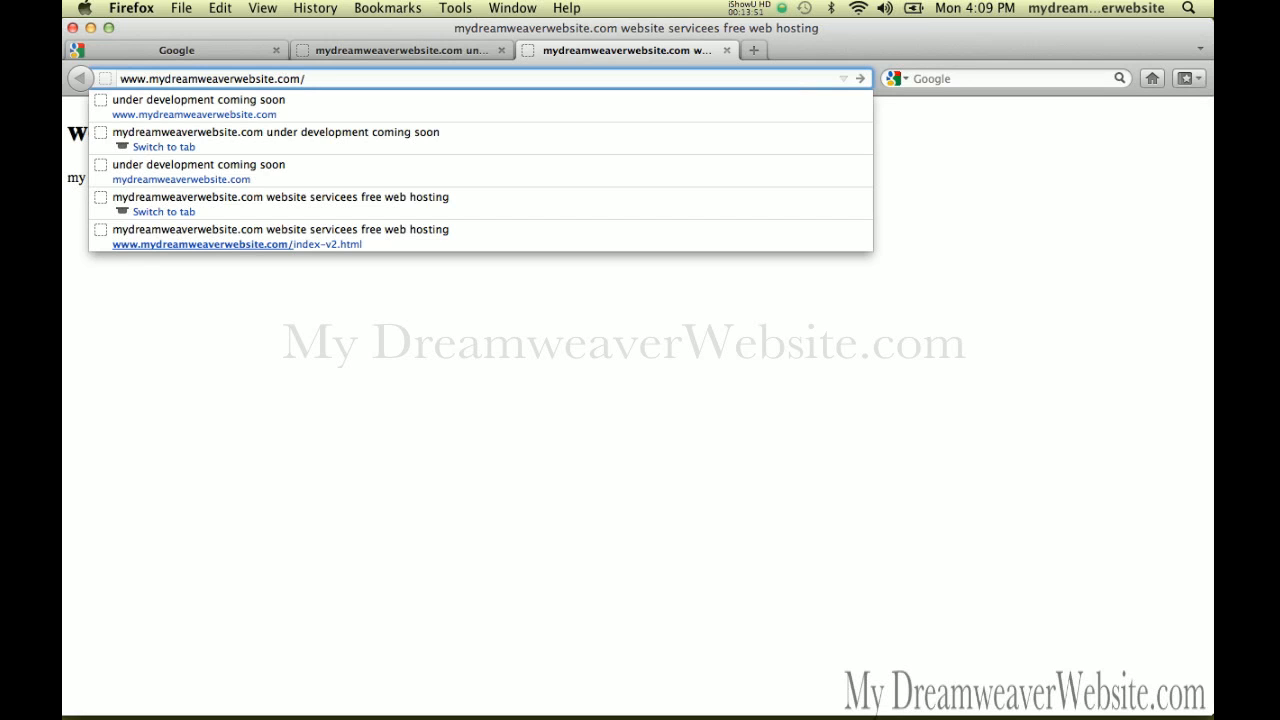
key("Return")
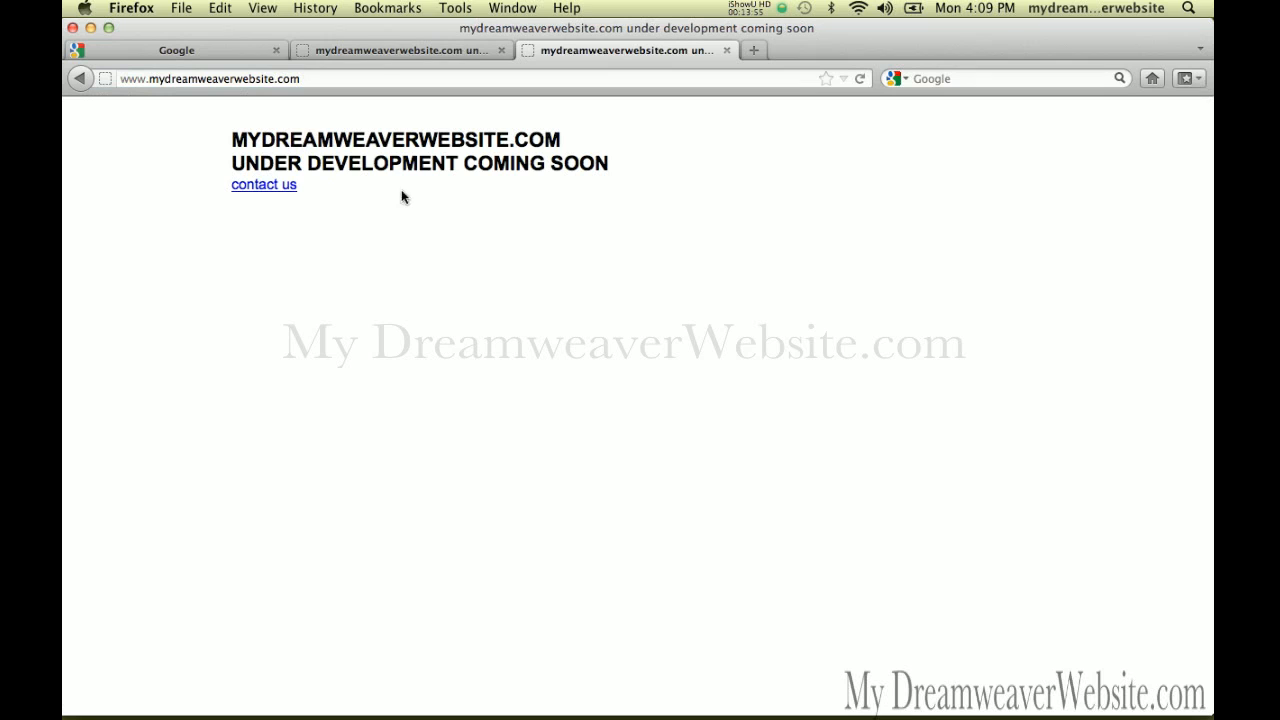
left_click(391, 43)
left_click(587, 47)
key("super+Tab")
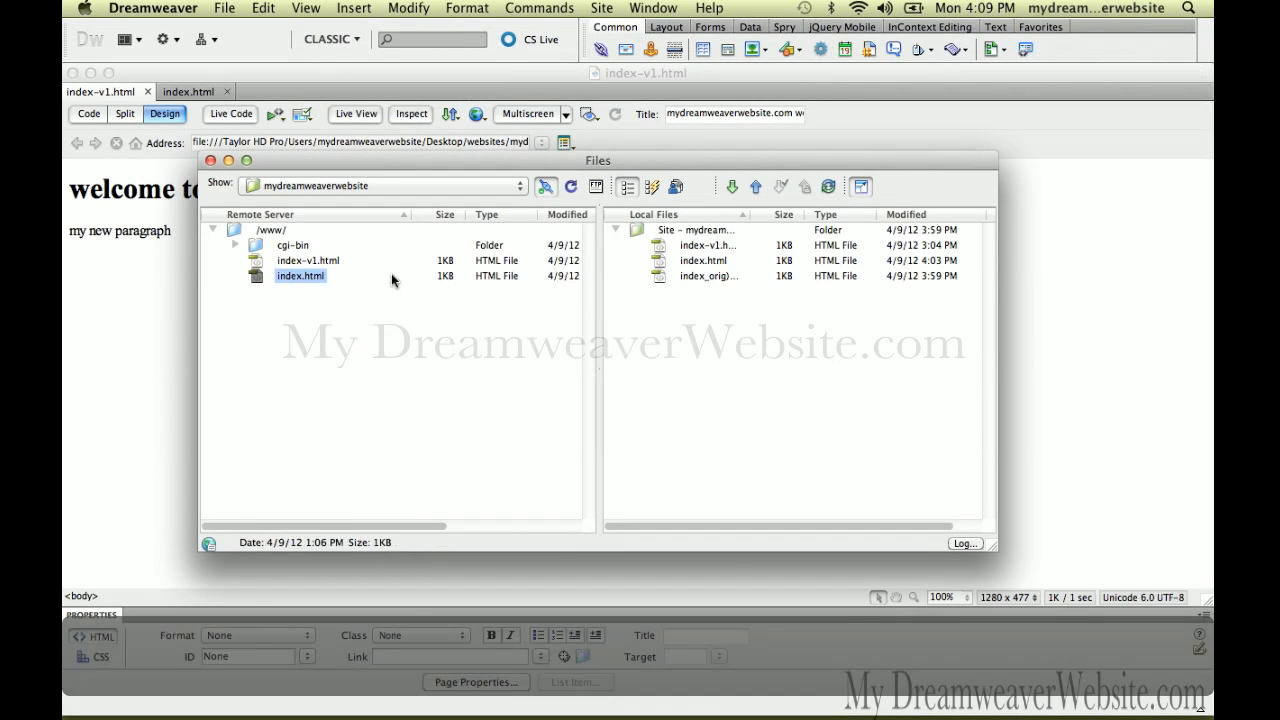
Refresh the remote /www/ listing and select the uploaded index-v1.html
left_click(571, 188)
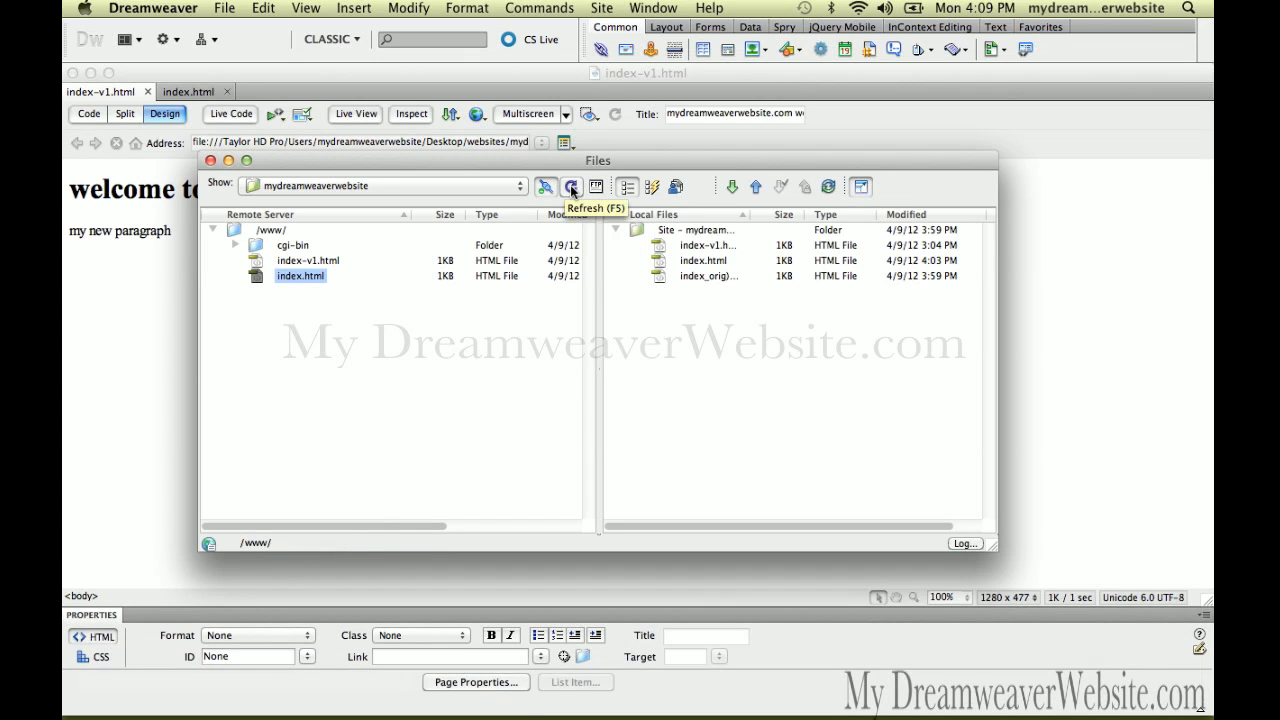
left_click(571, 188)
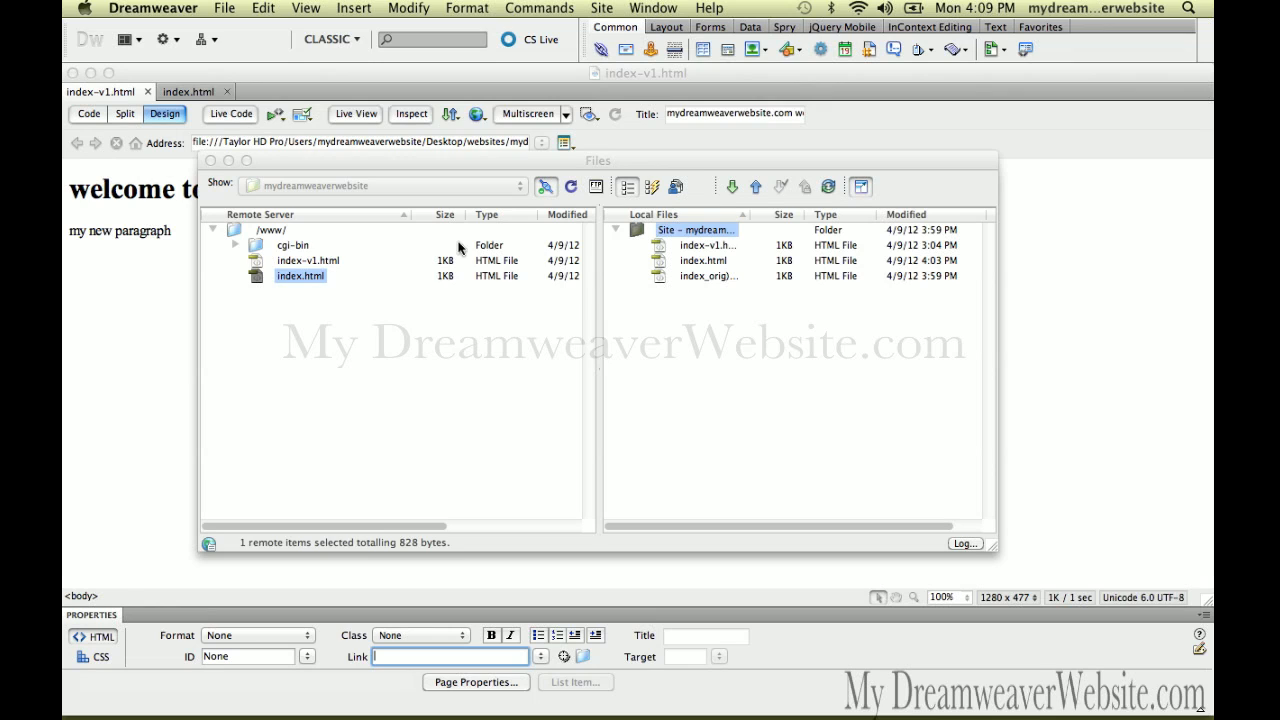
left_click(571, 187)
left_click(571, 187)
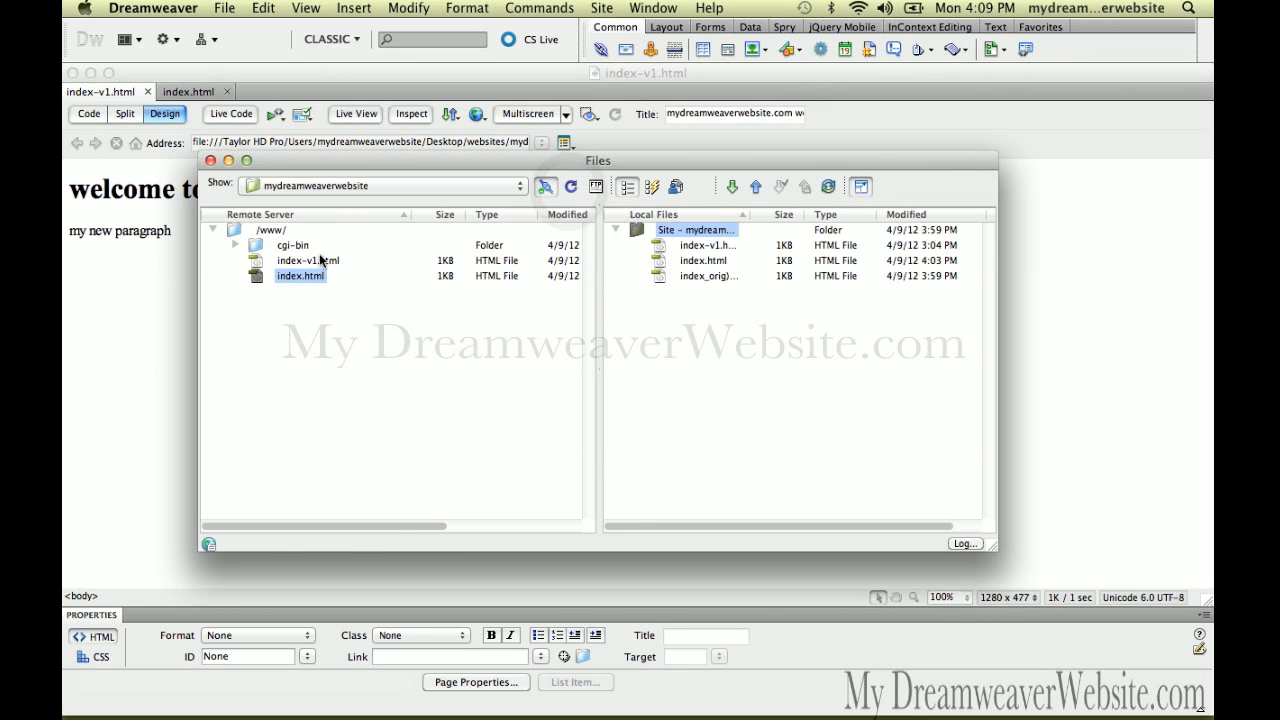
left_click(257, 264)
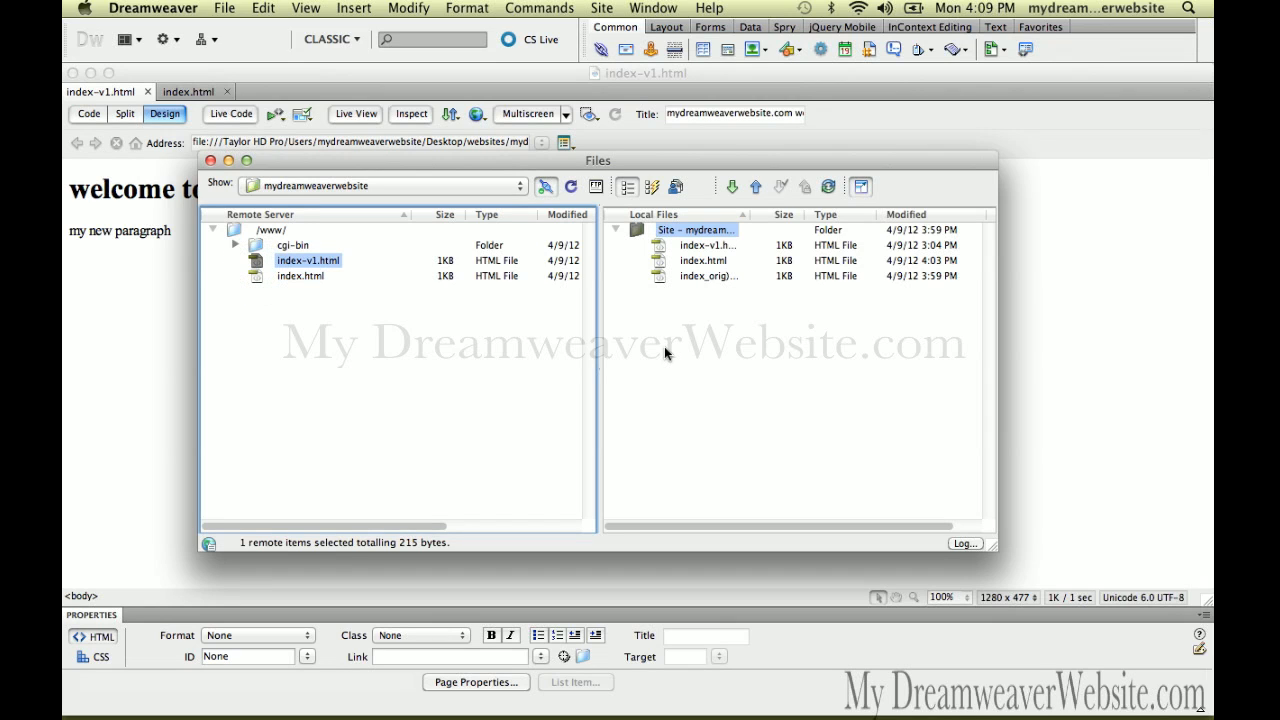
Save a copy of the page as index-v2.html
left_click(171, 340)
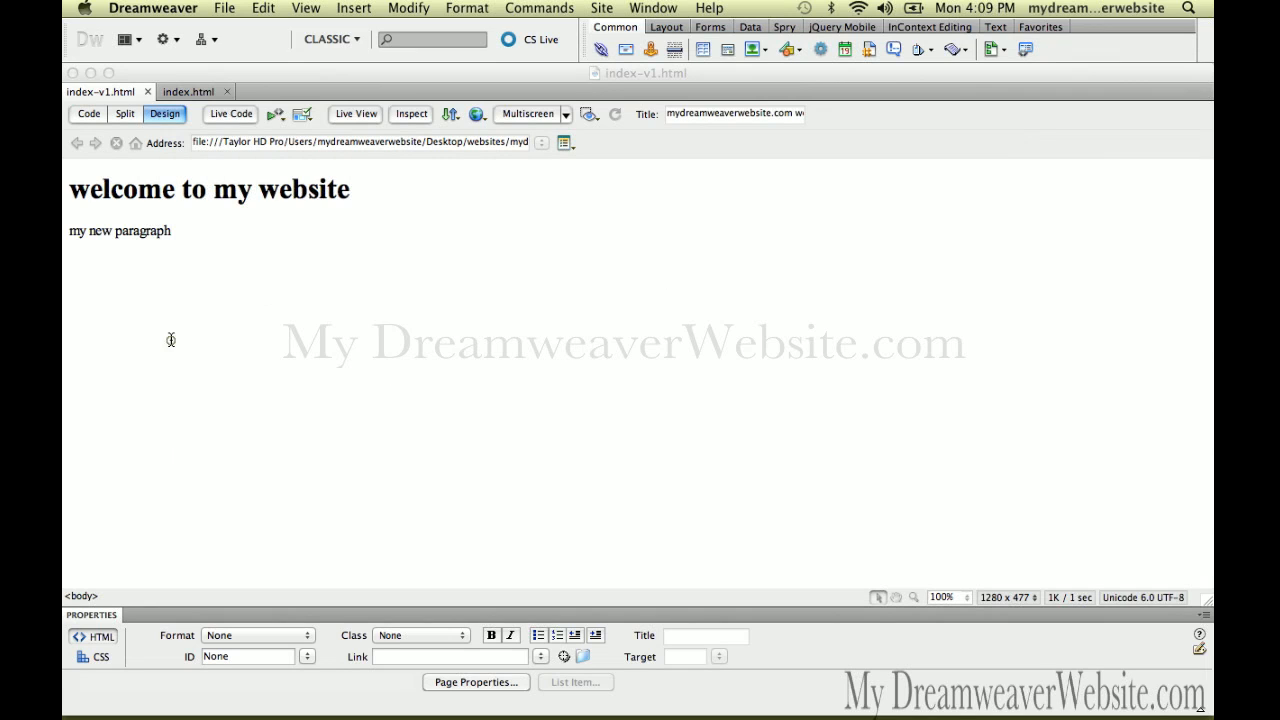
left_click(171, 340)
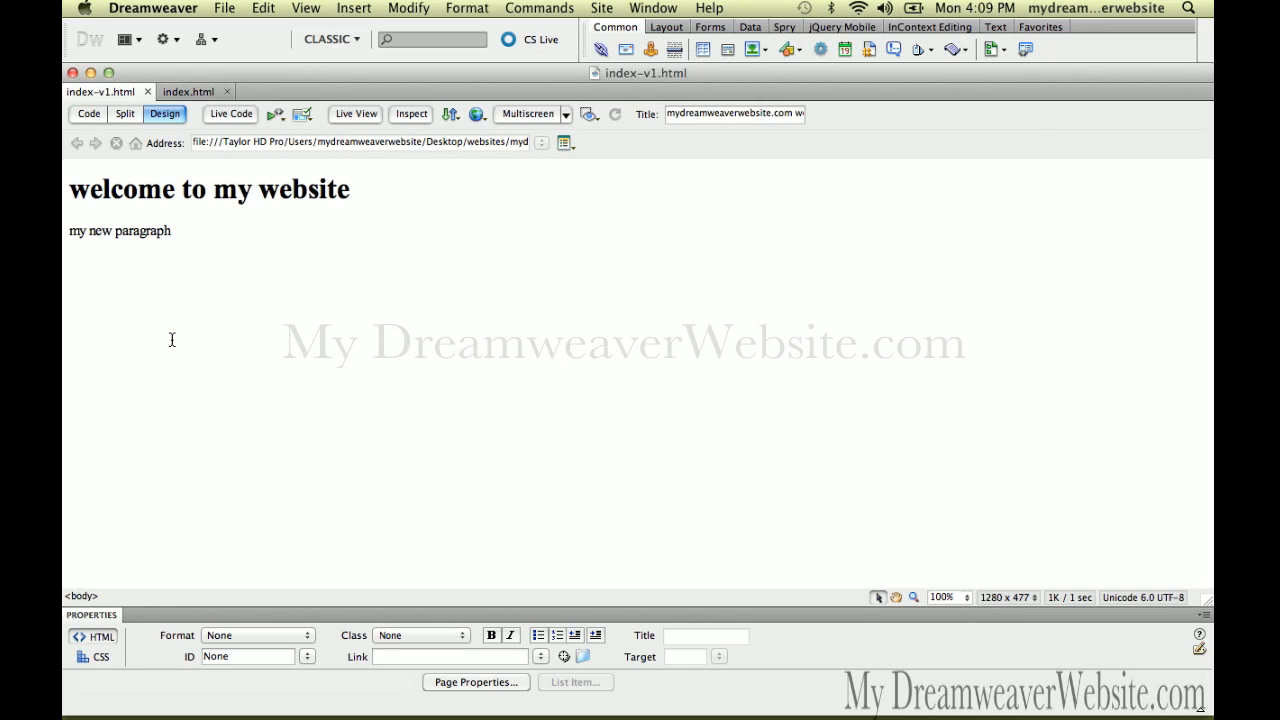
left_click(364, 295)
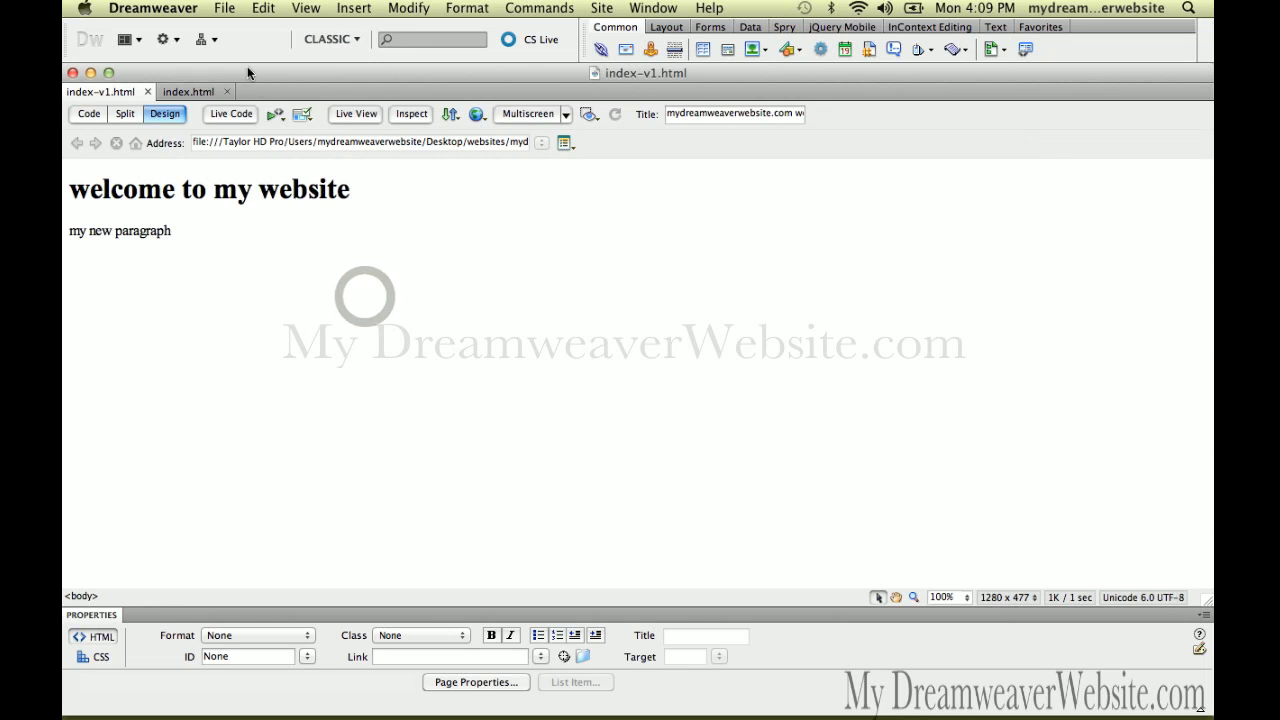
left_click(224, 8)
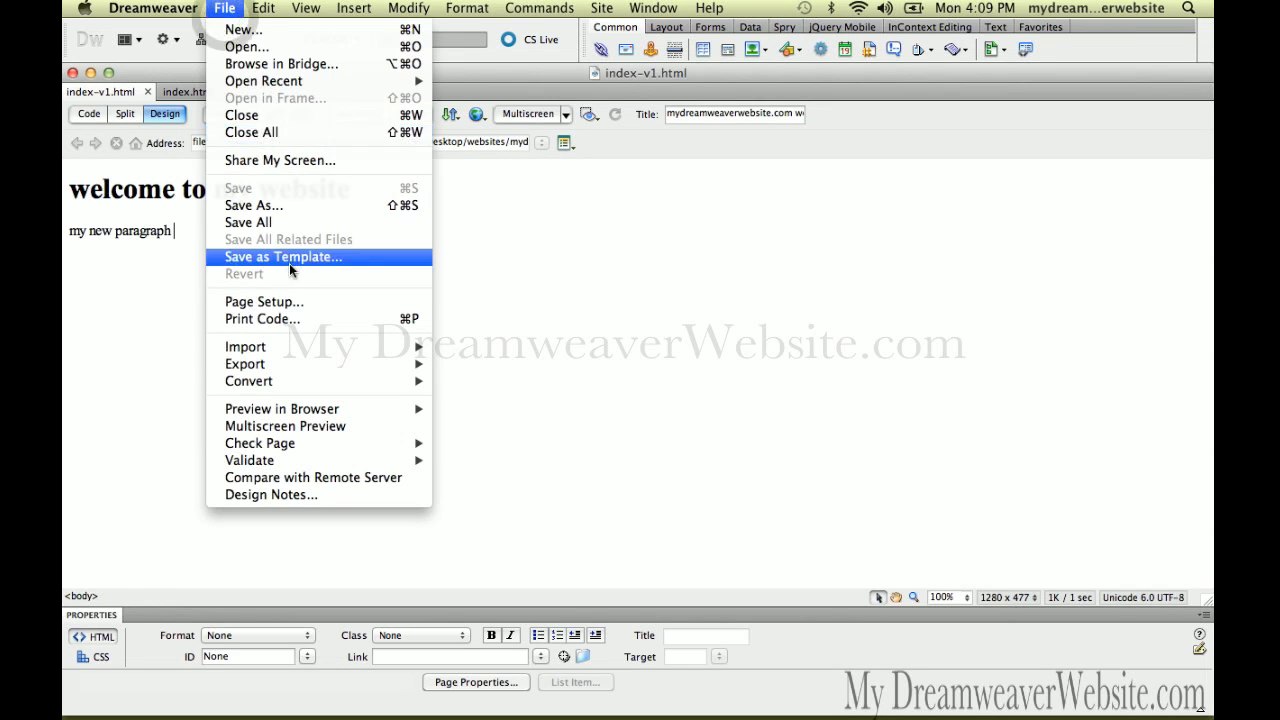
left_click(289, 207)
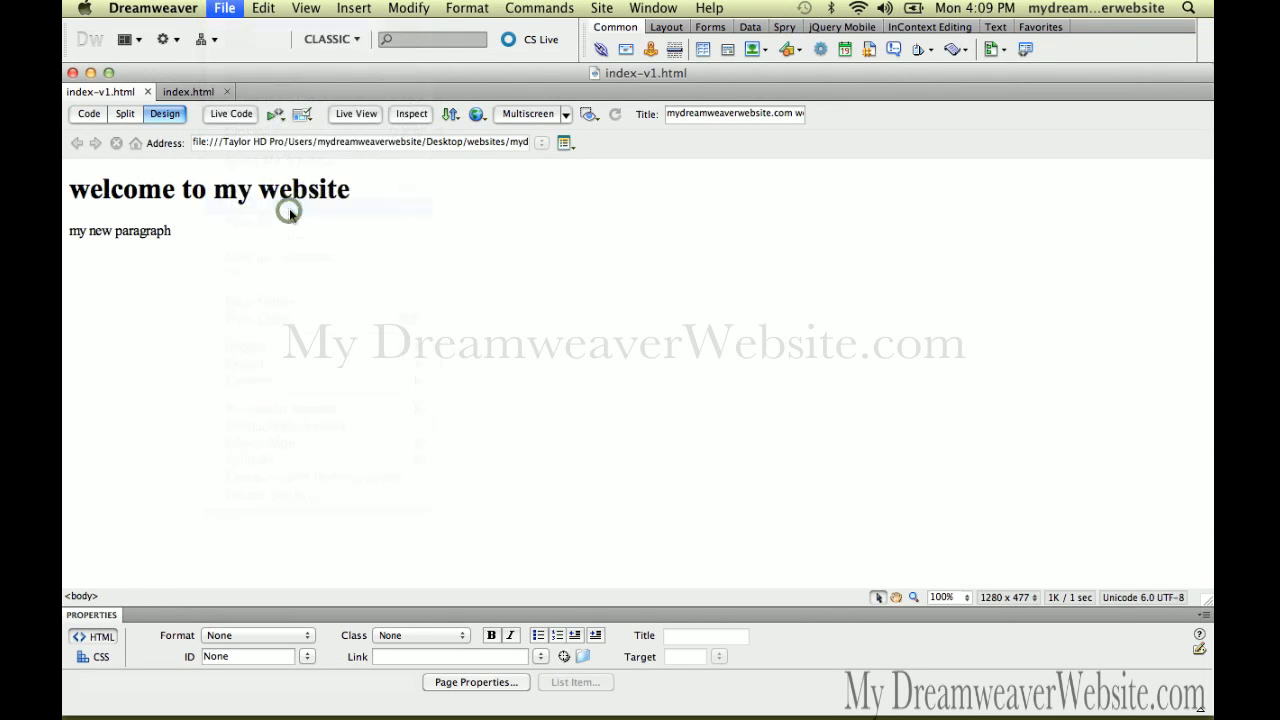
key("Right")
key("BackSpace")
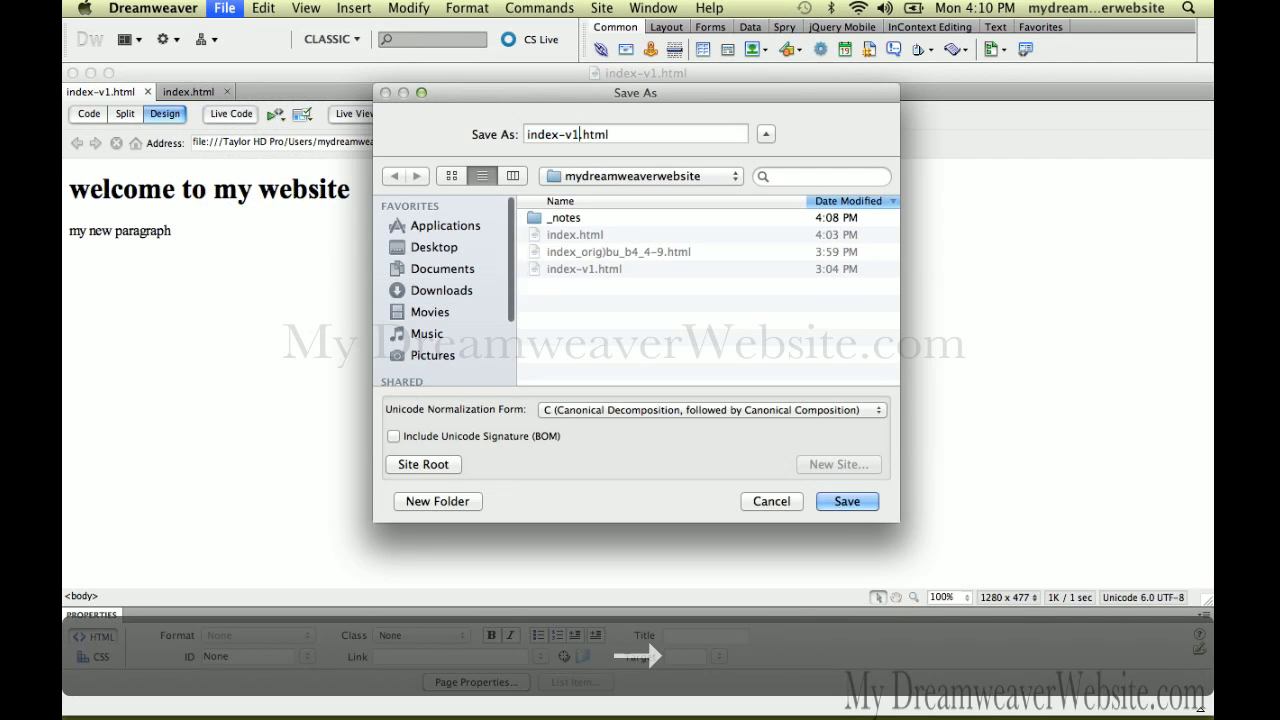
type("2")
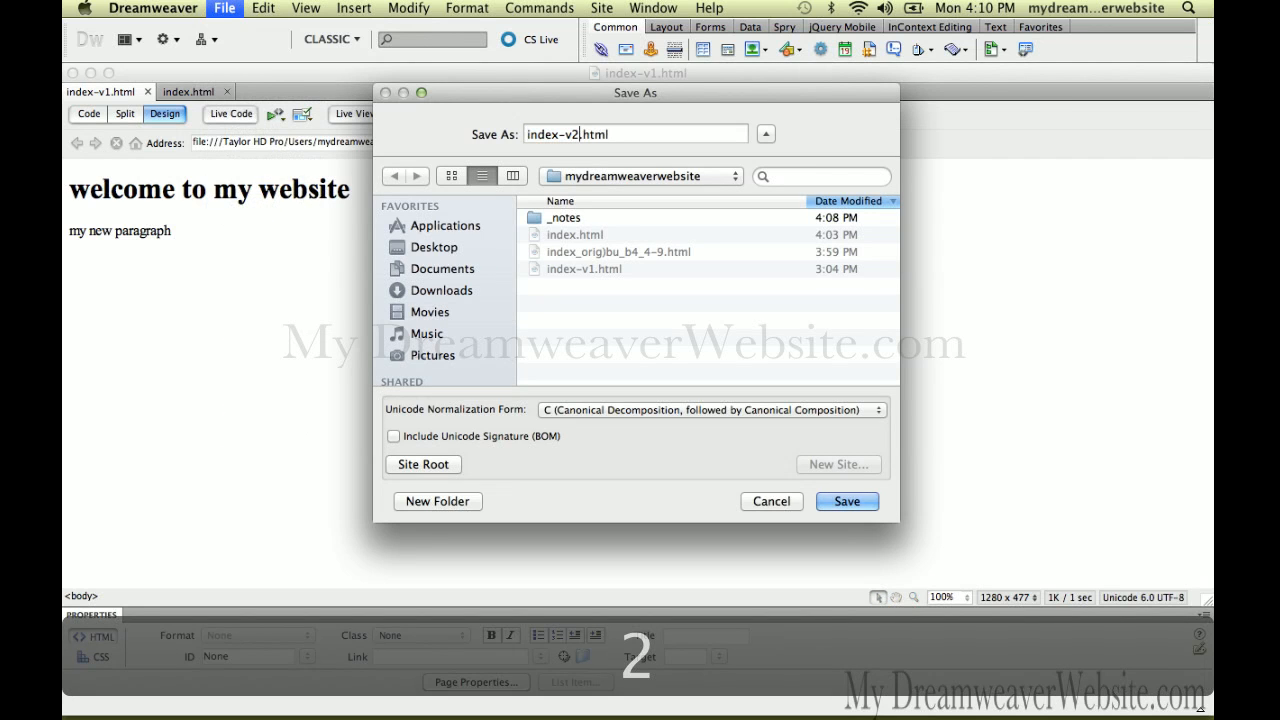
key("Return")
Append ' - version 2' to the heading and save the page
left_click(358, 196)
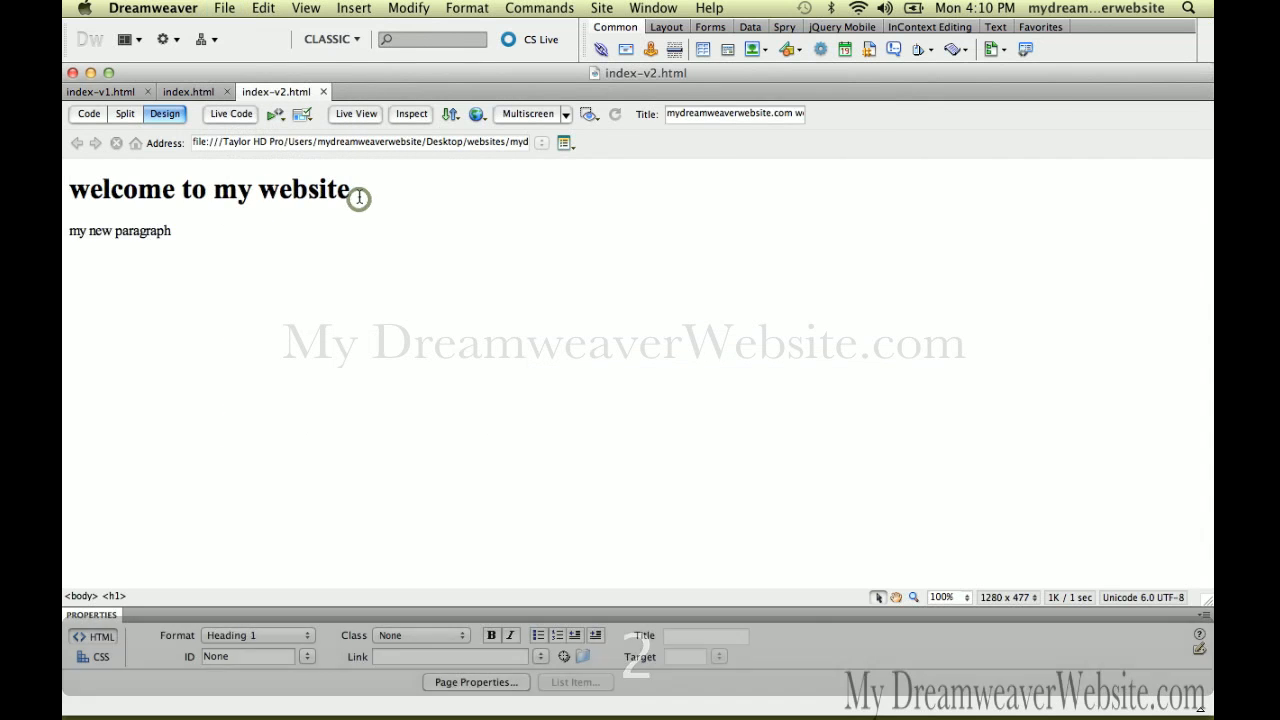
type("- version 2")
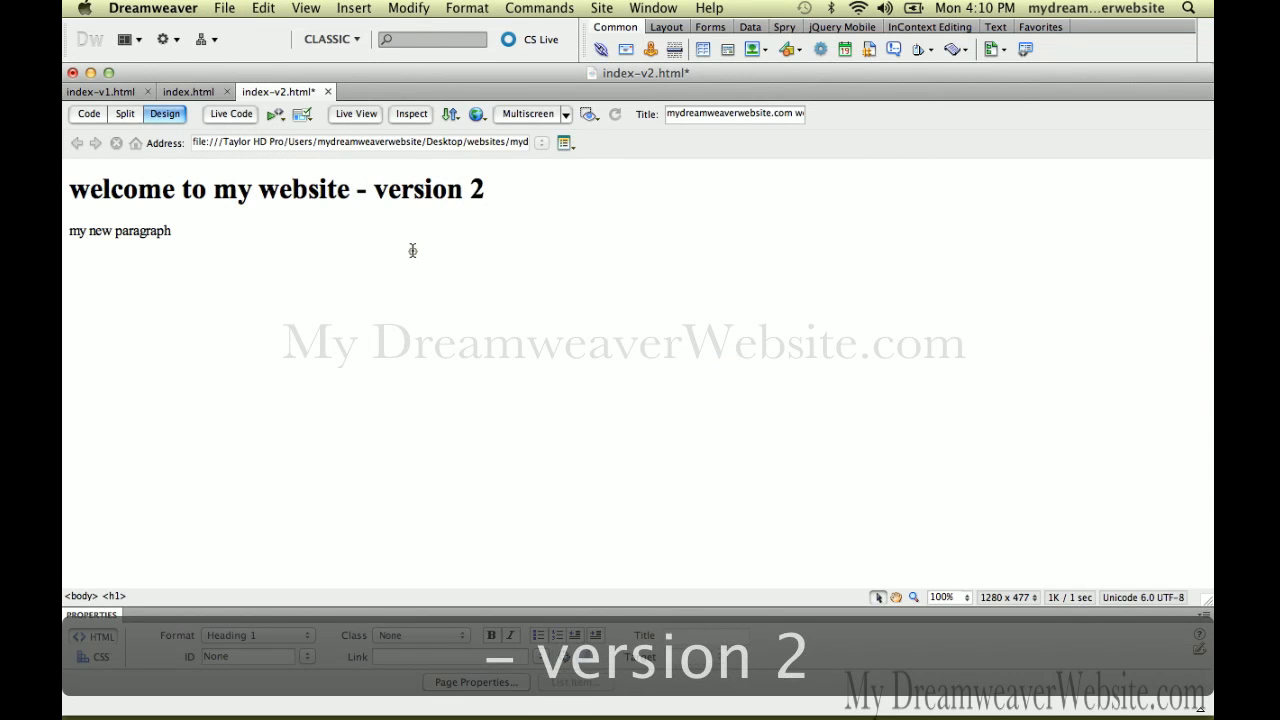
key("super+s")
left_click(410, 249)
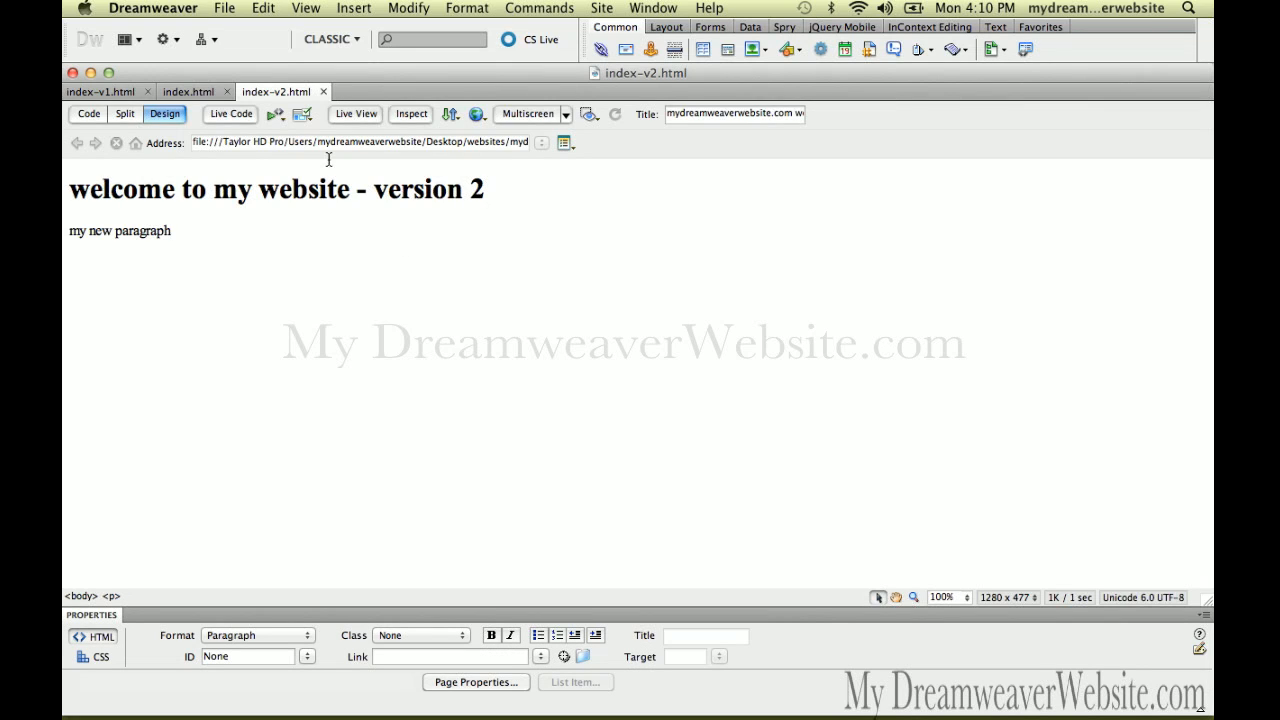
Preview index-v2.html in Firefox, updating the server copy without its dependent files
left_click(225, 8)
mouse_move(293, 408)
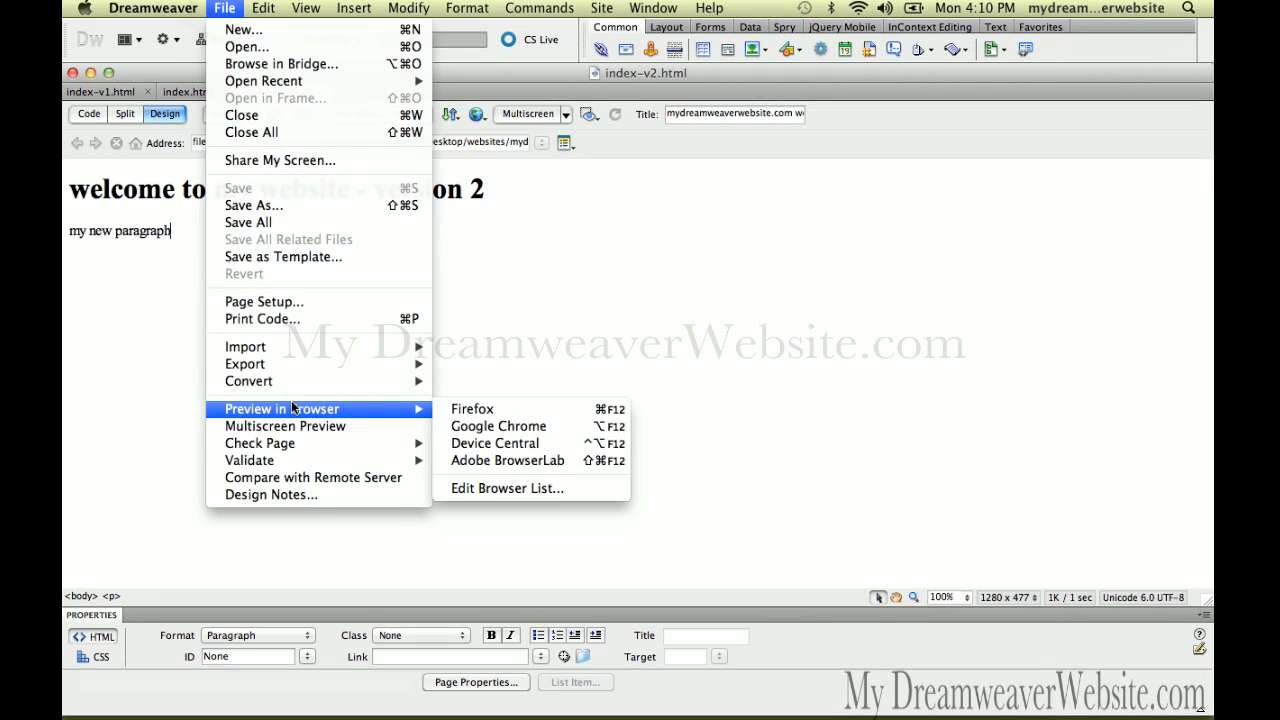
left_click(499, 414)
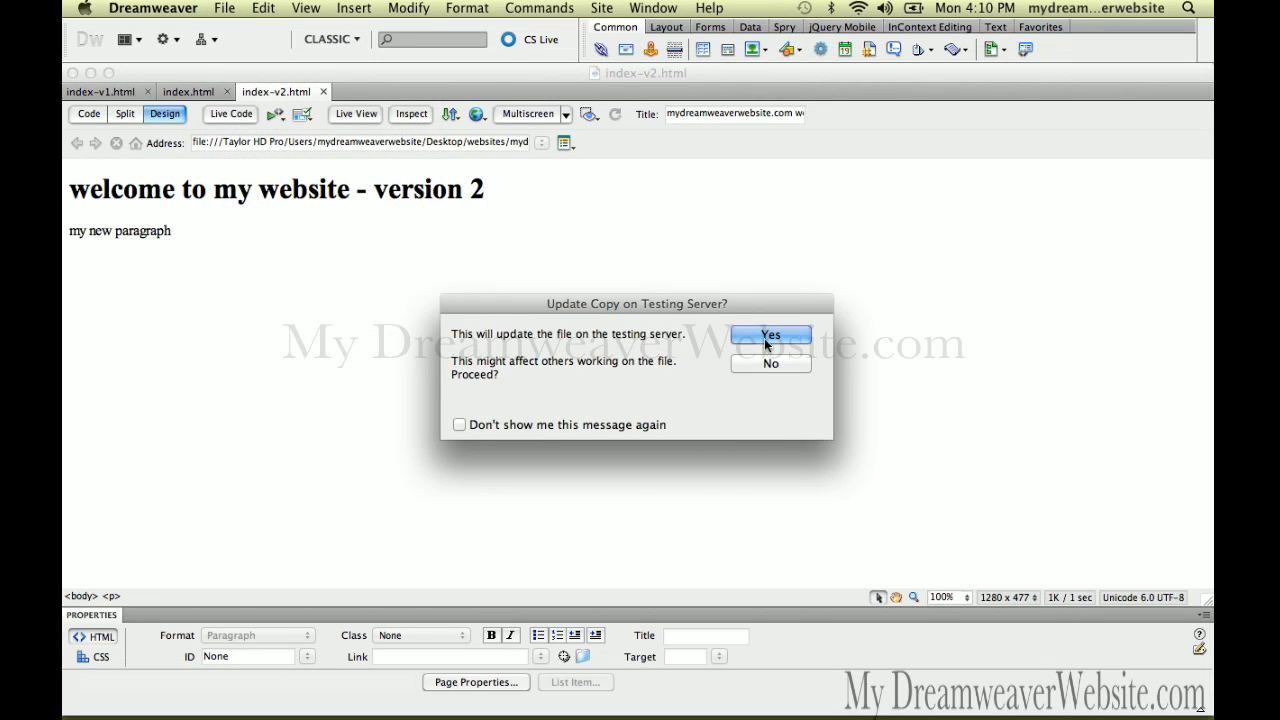
left_click(769, 338)
left_click(824, 352)
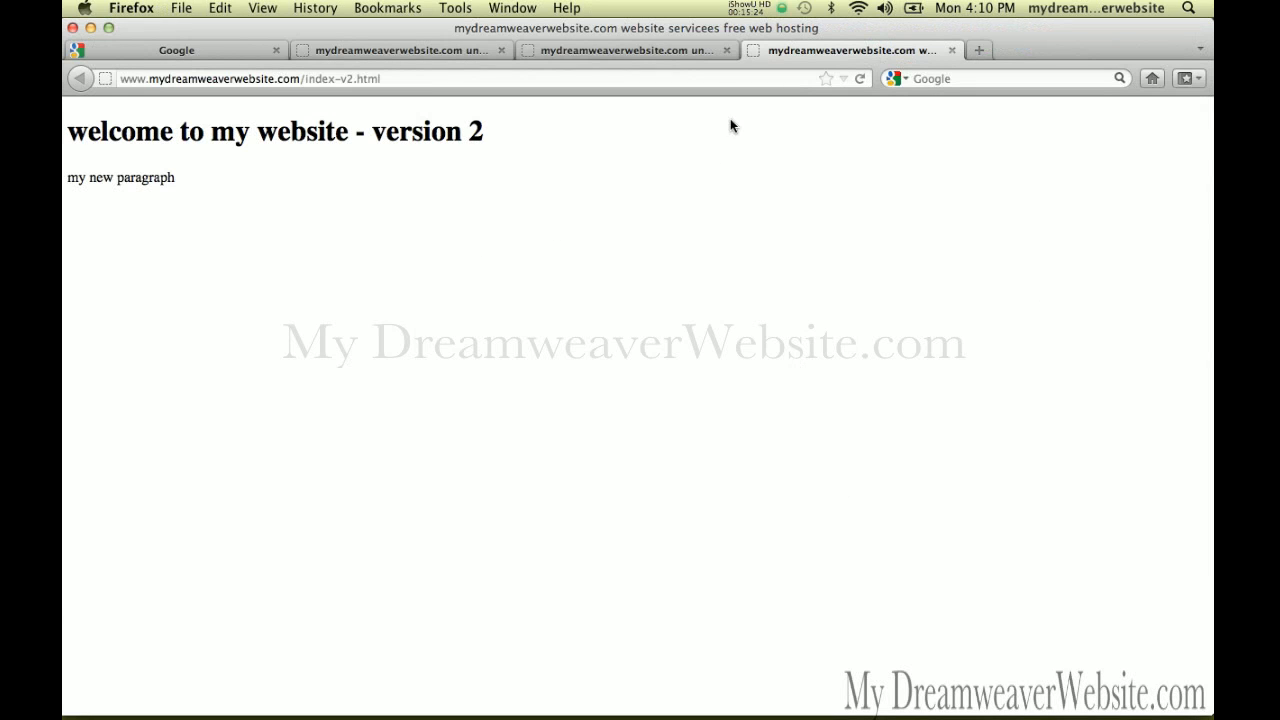
In the site-root tab, append /index-v1.html to the address and load it
left_click(688, 52)
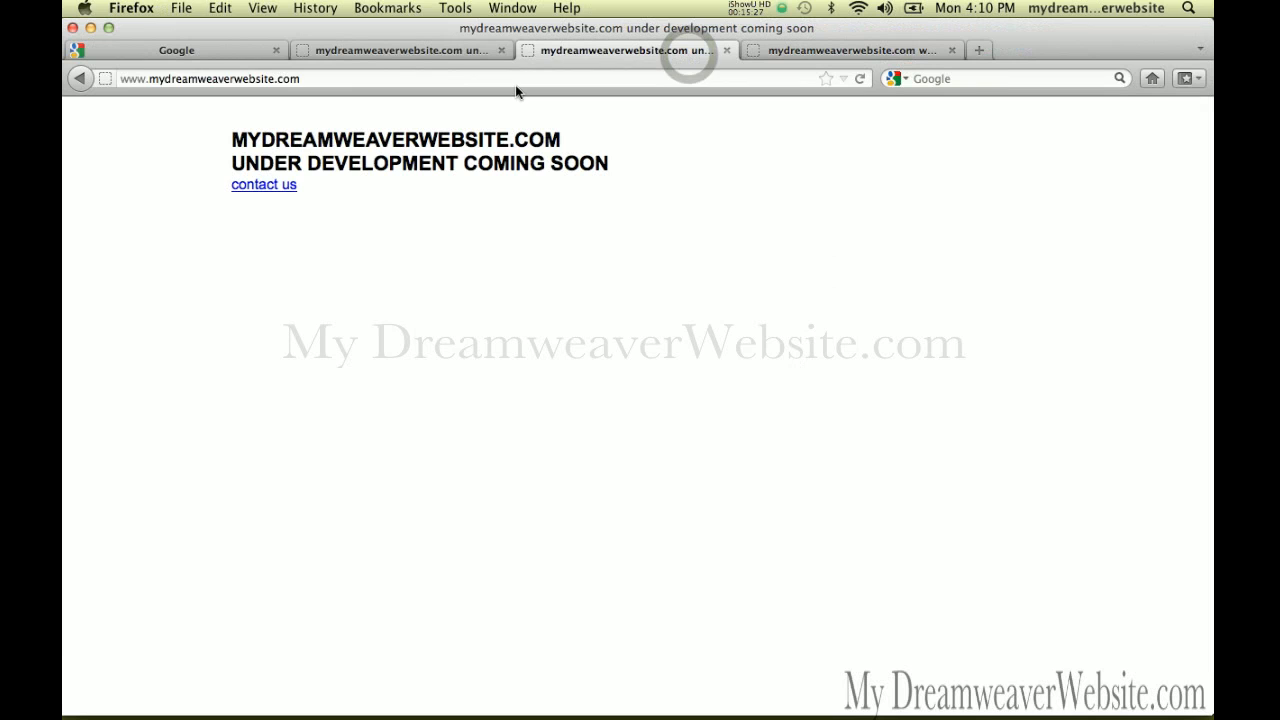
left_click(443, 79)
left_click(443, 79)
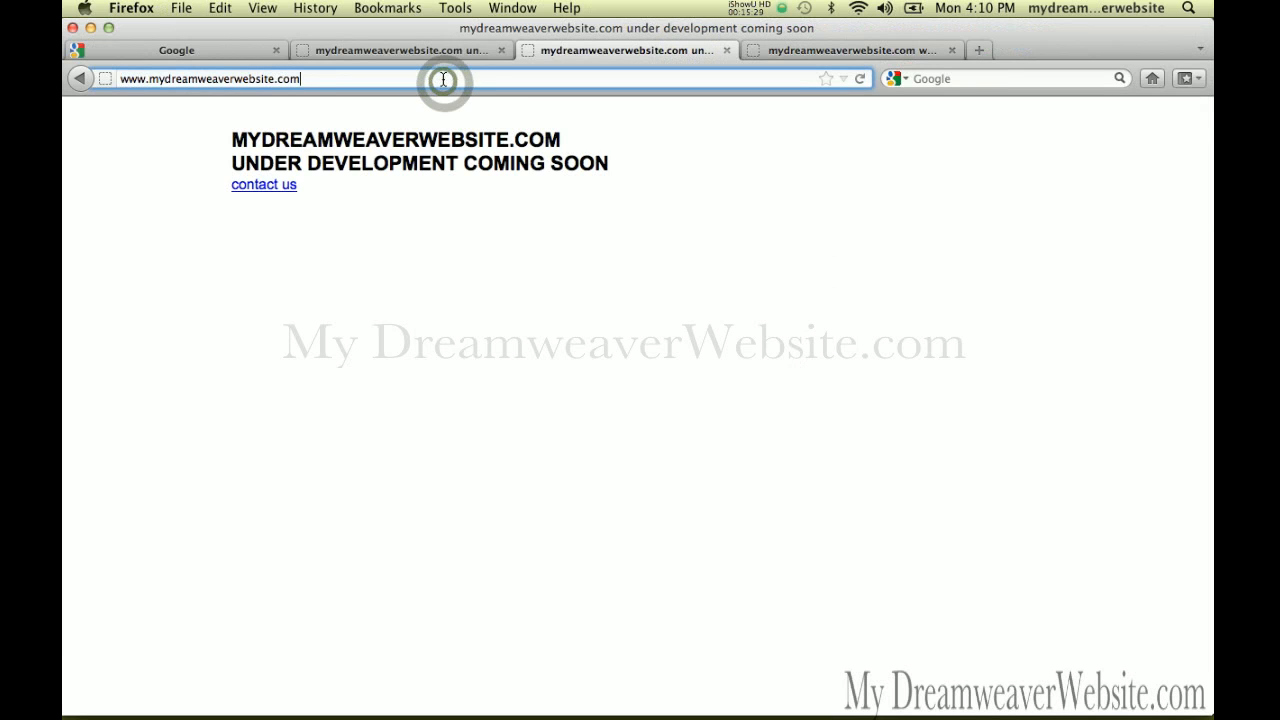
type("/")
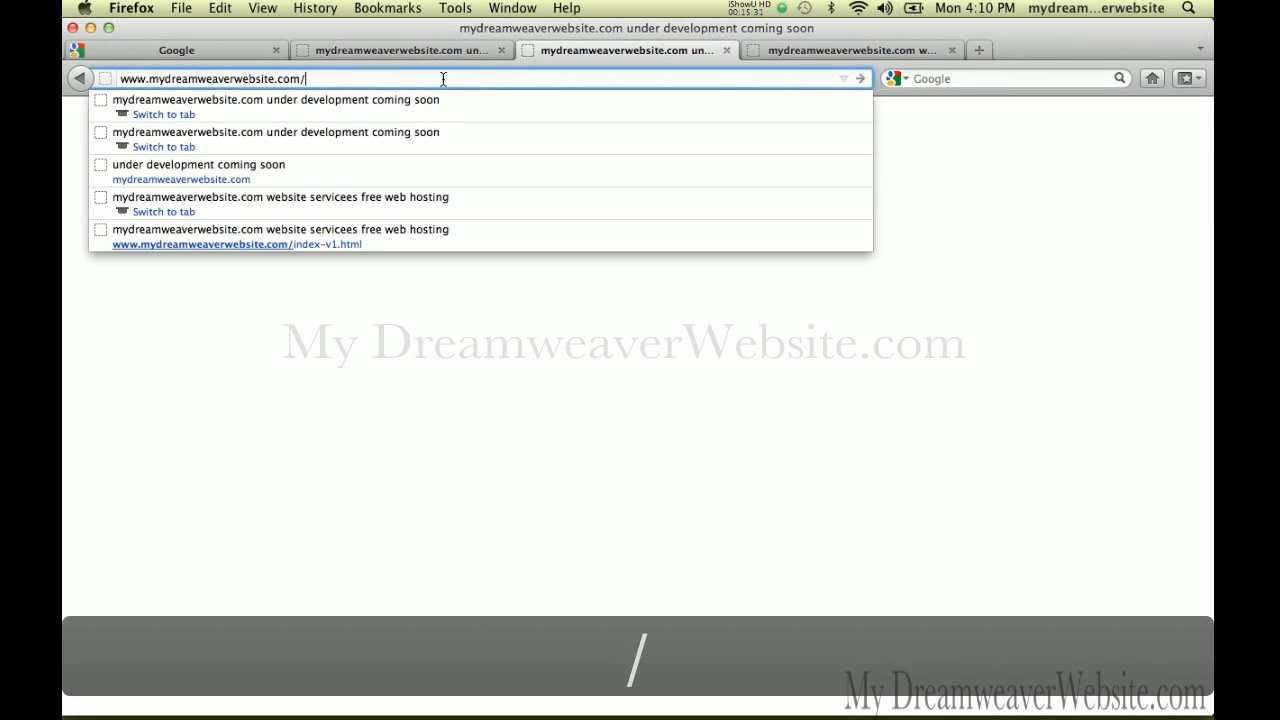
type("i")
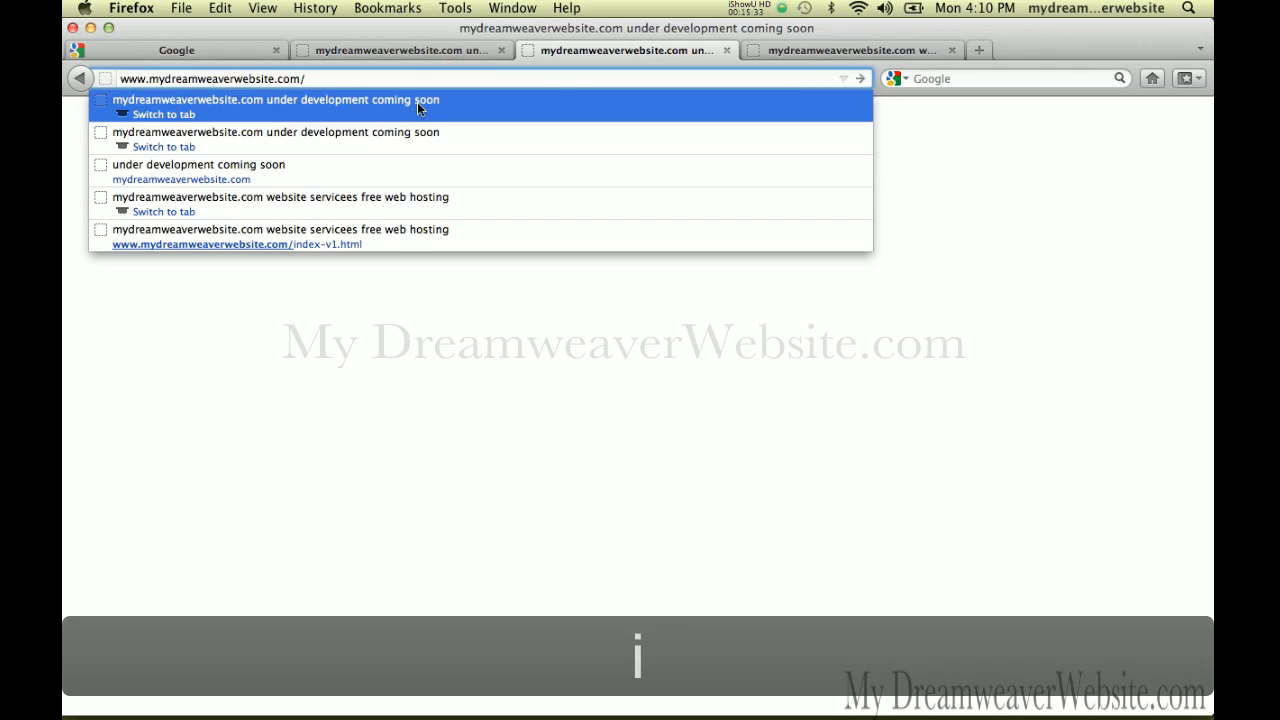
type("ndex-v1.html")
key("Return")
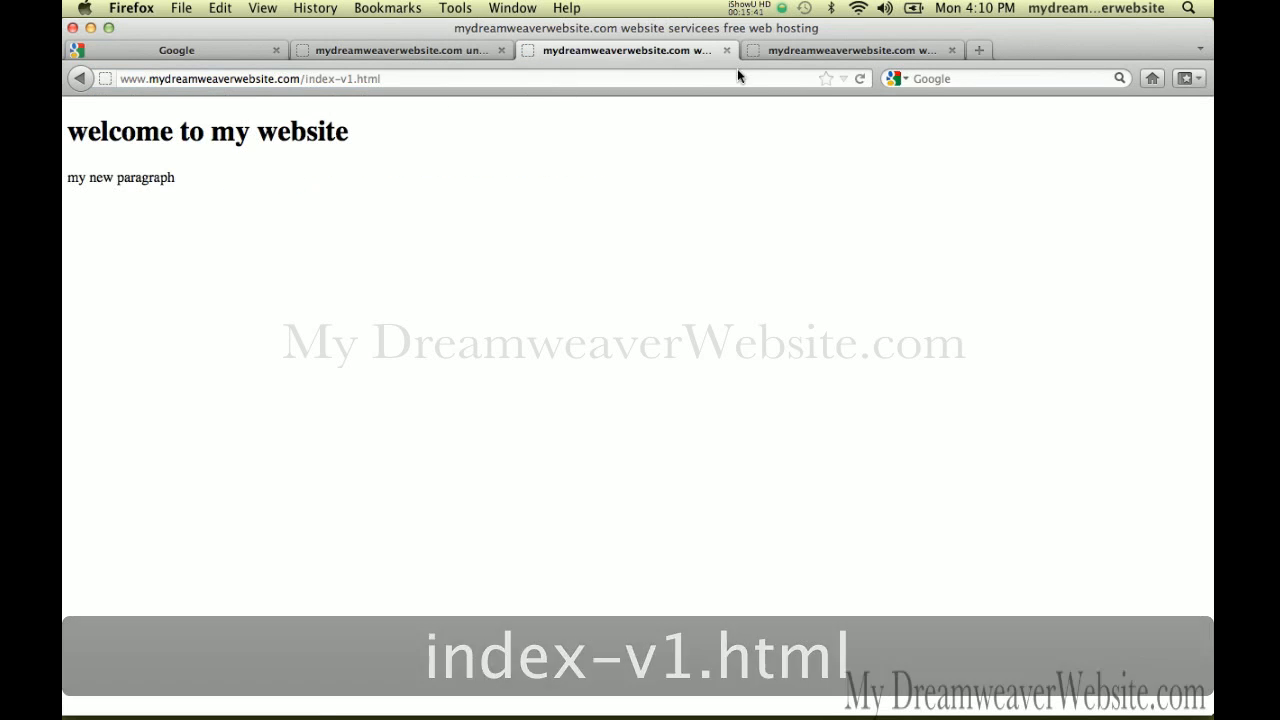
Switch through the live index-v2, index-v1 and index.html tabs
left_click(835, 49)
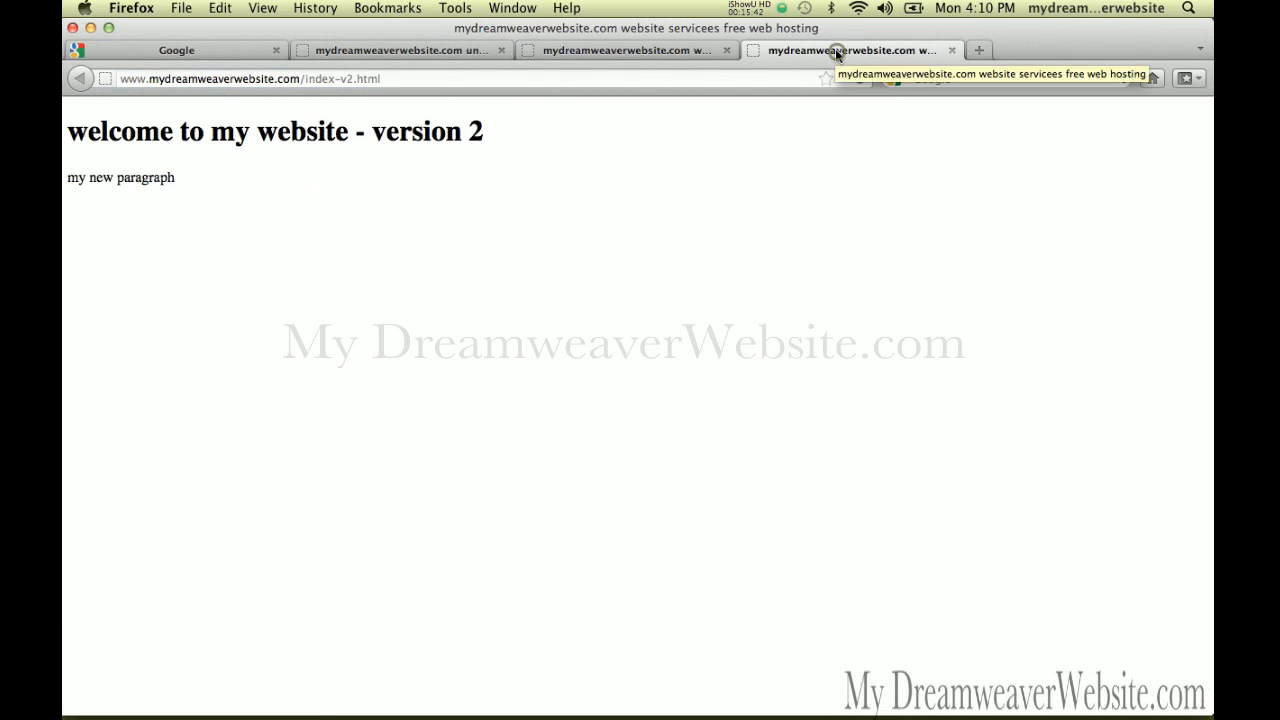
left_click(690, 50)
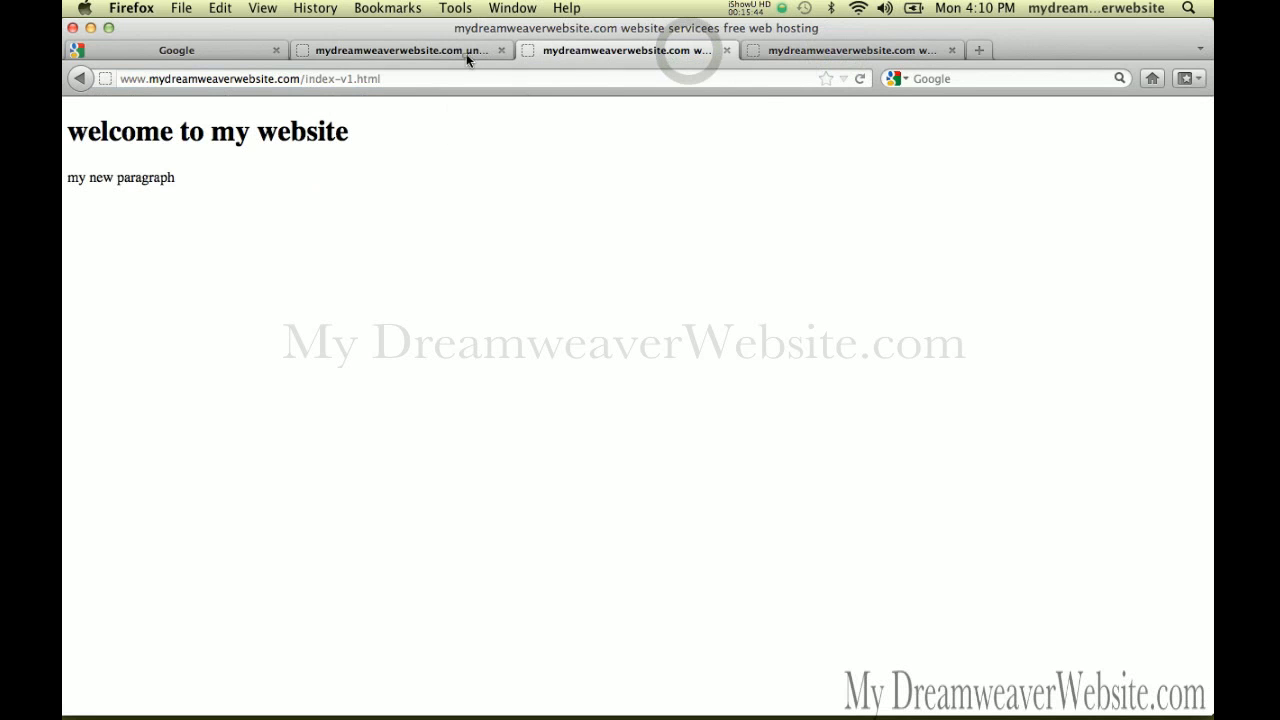
left_click(466, 53)
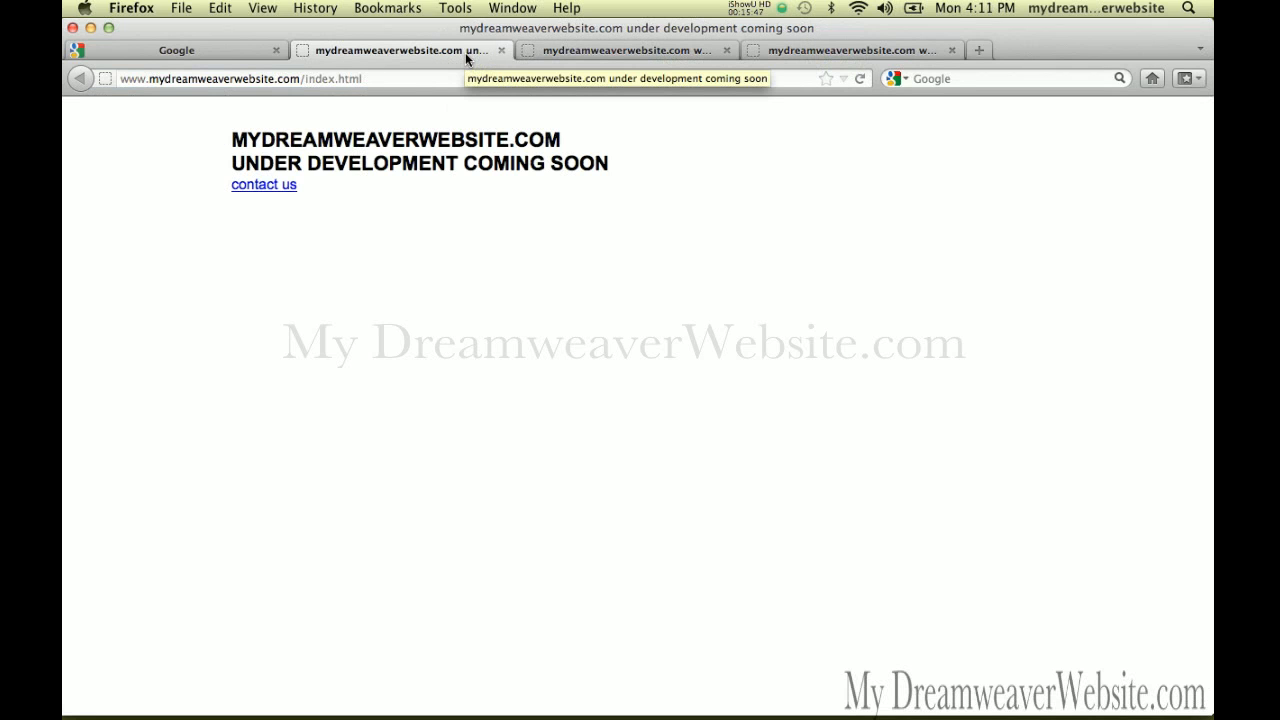
Back in Dreamweaver, reopen the Files panel, refresh the remote listing, and return to index-v2.html
key("super+Tab")
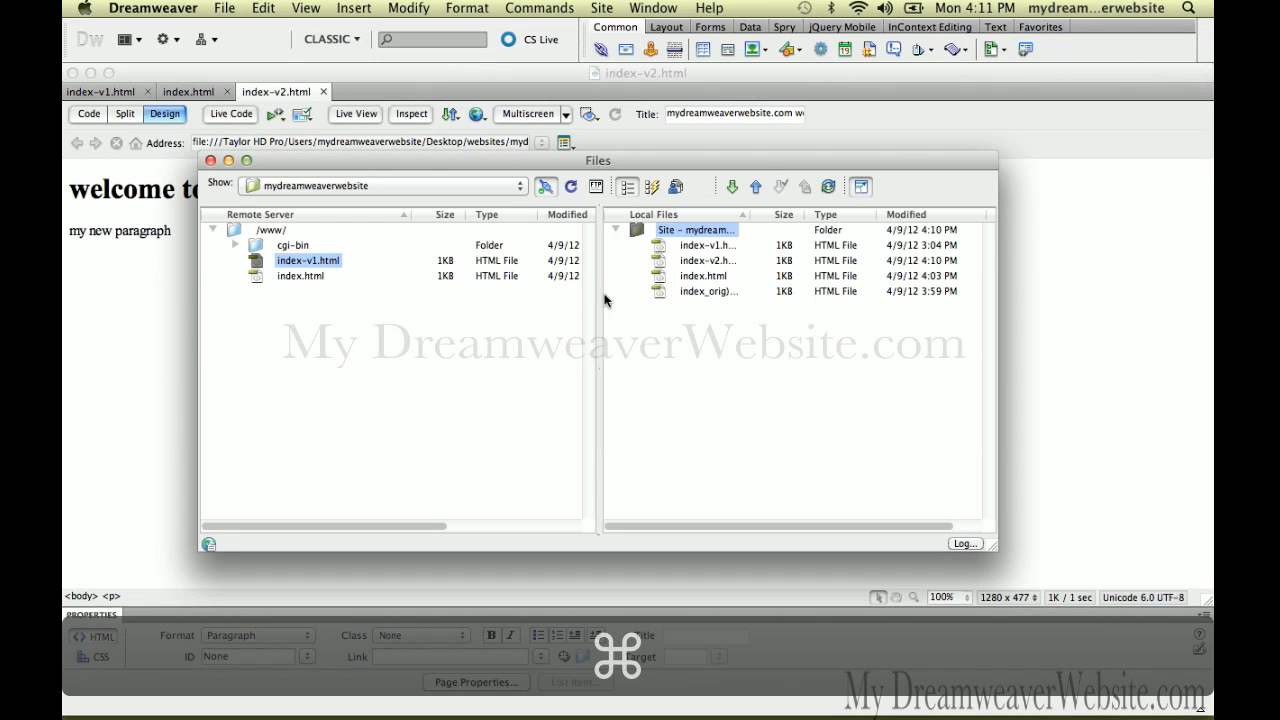
key("super+shift+f")
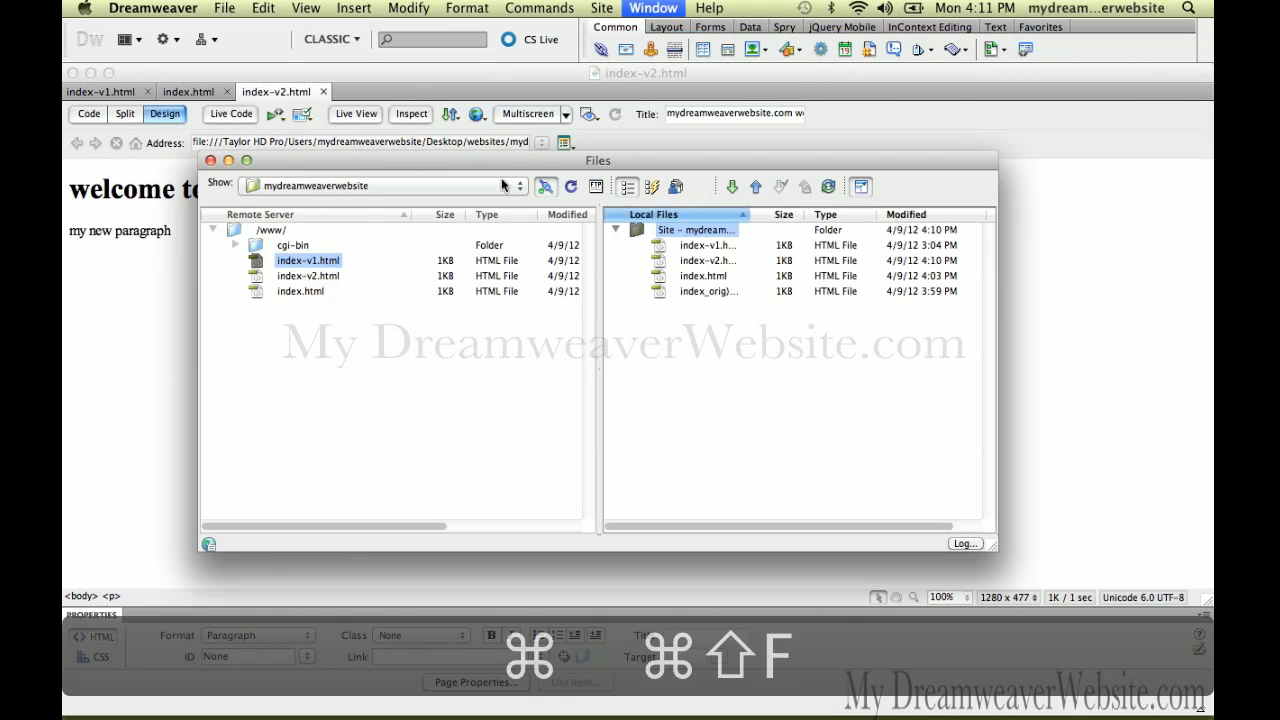
left_click(664, 9)
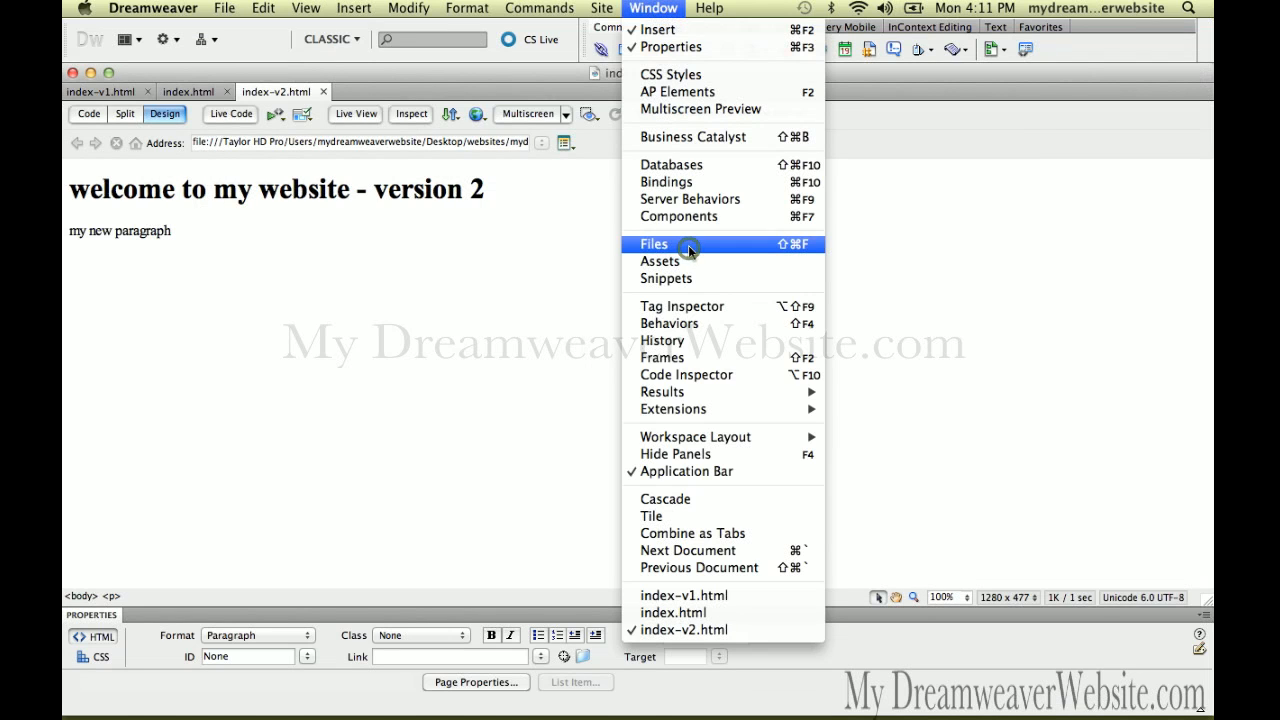
left_click(688, 245)
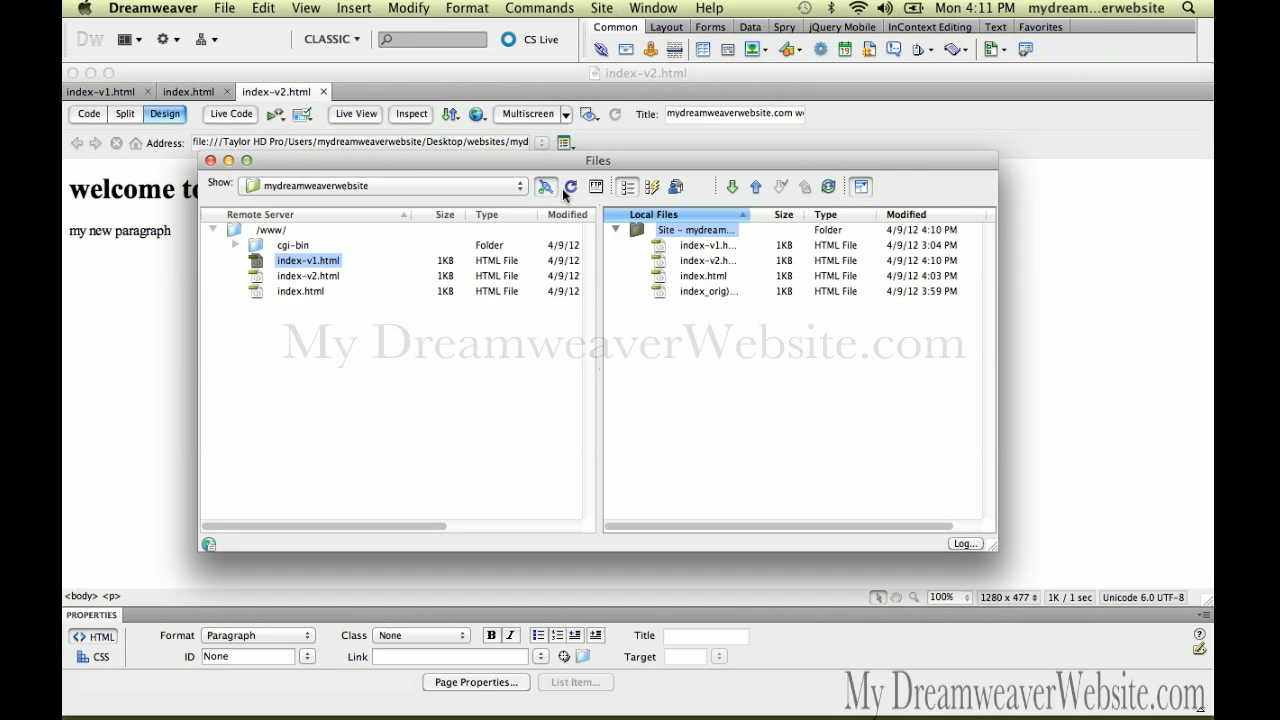
left_click(573, 189)
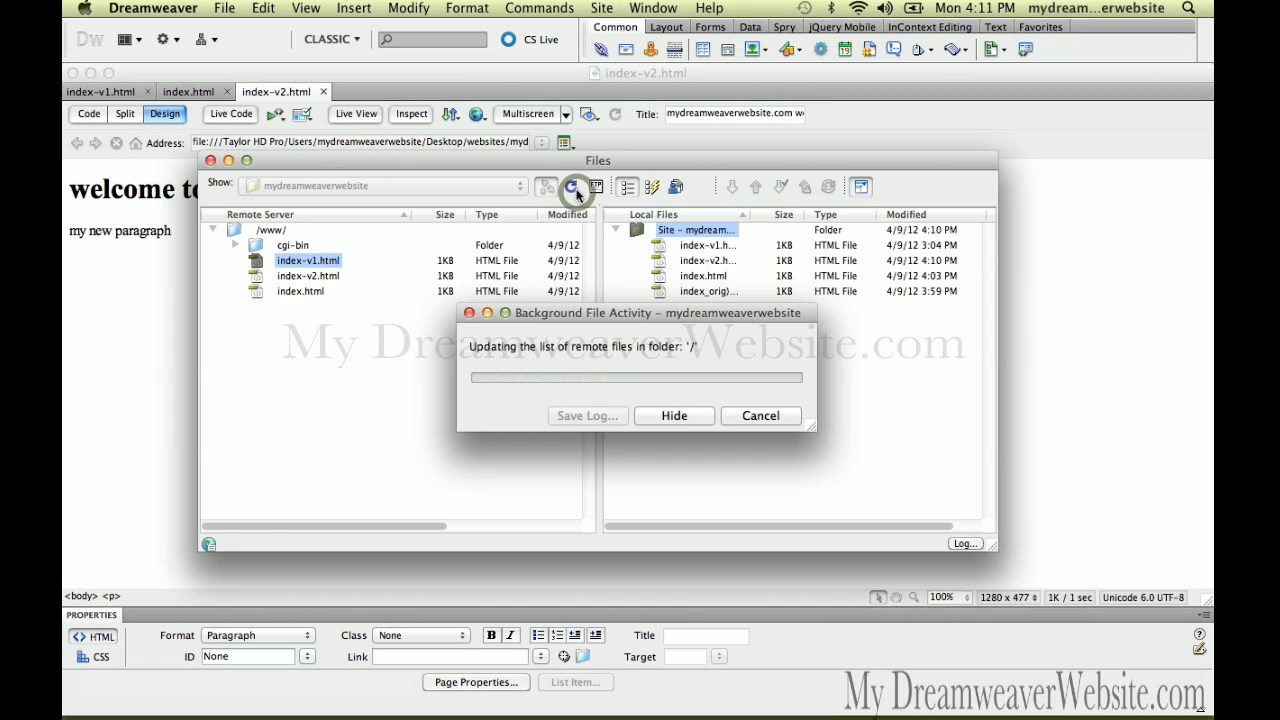
left_click(172, 308)
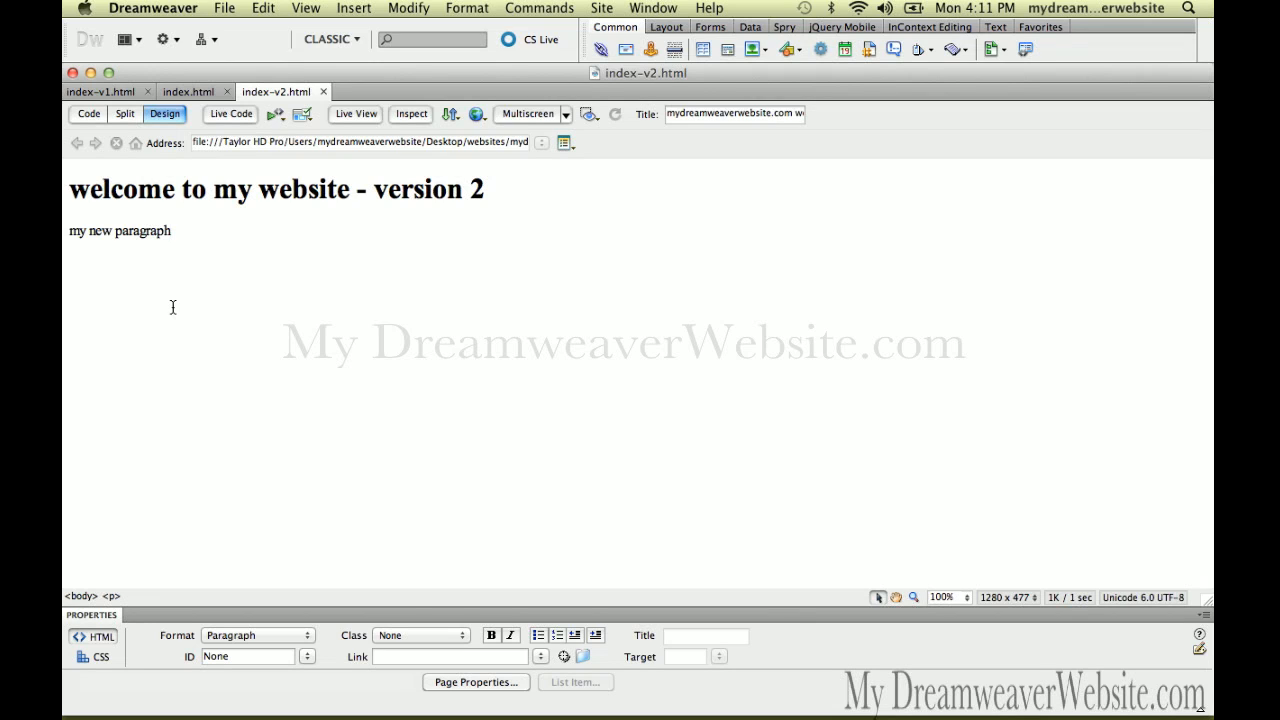
Create a new blank page with the HTML 5 doctype
key("super+n")
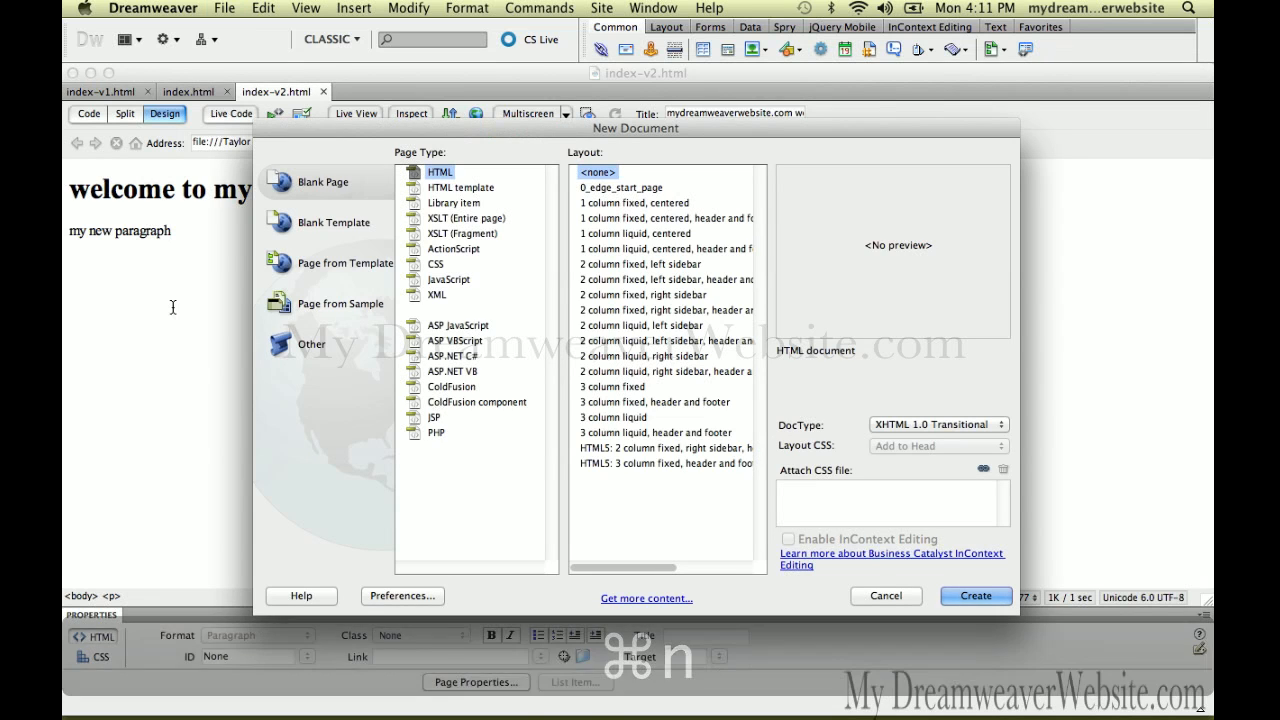
left_click(930, 425)
left_click(930, 410)
left_click(975, 595)
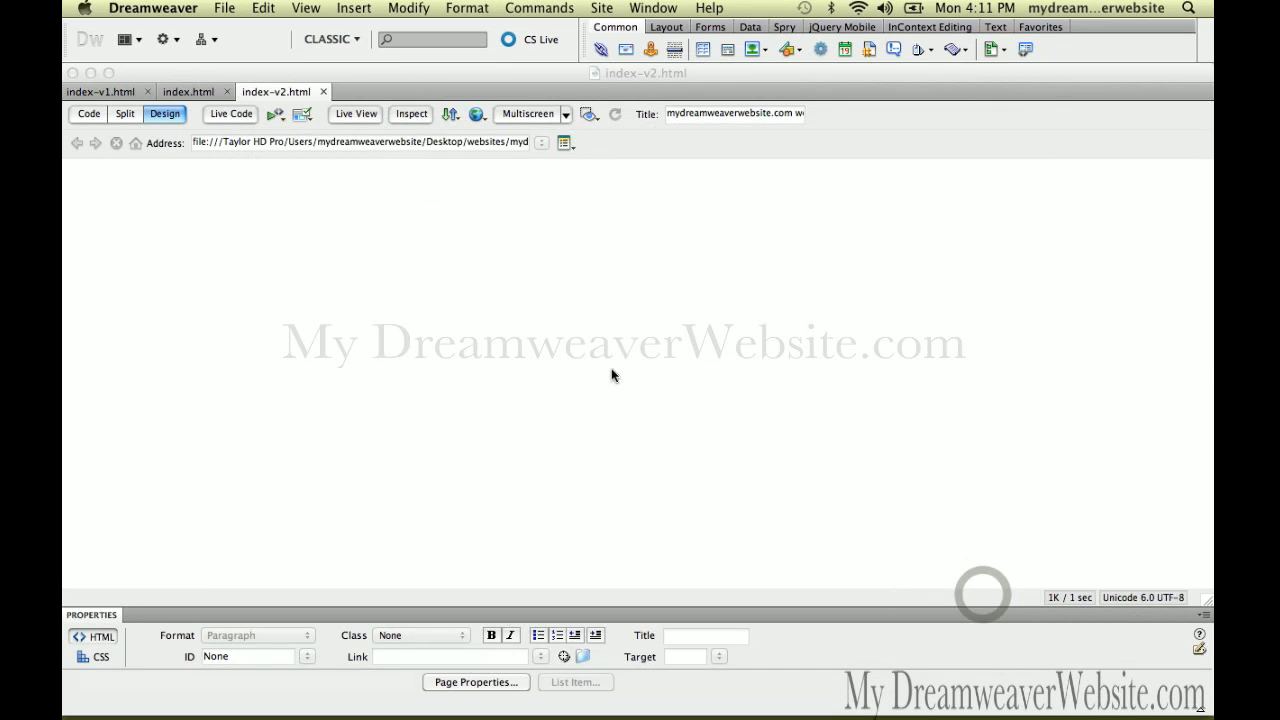
Save the page as index.html inside a newly created version_3 folder
key("super+shift+s")
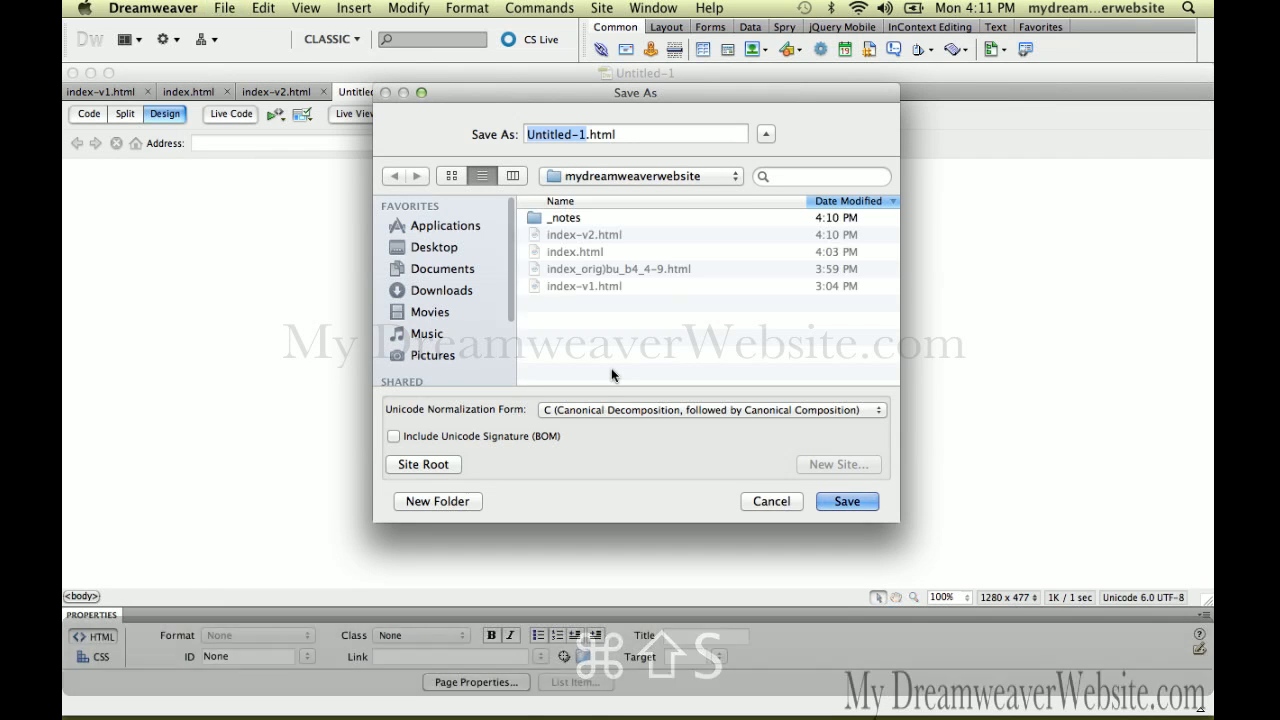
left_click(461, 505)
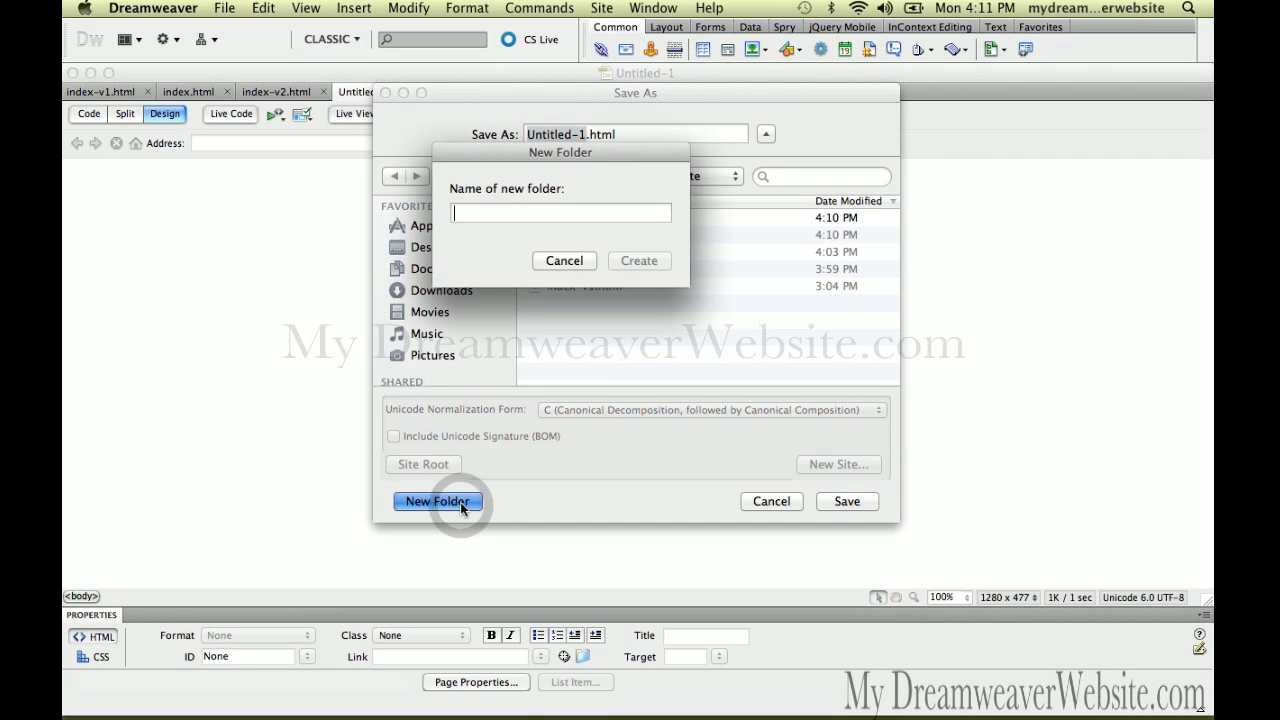
type("ver")
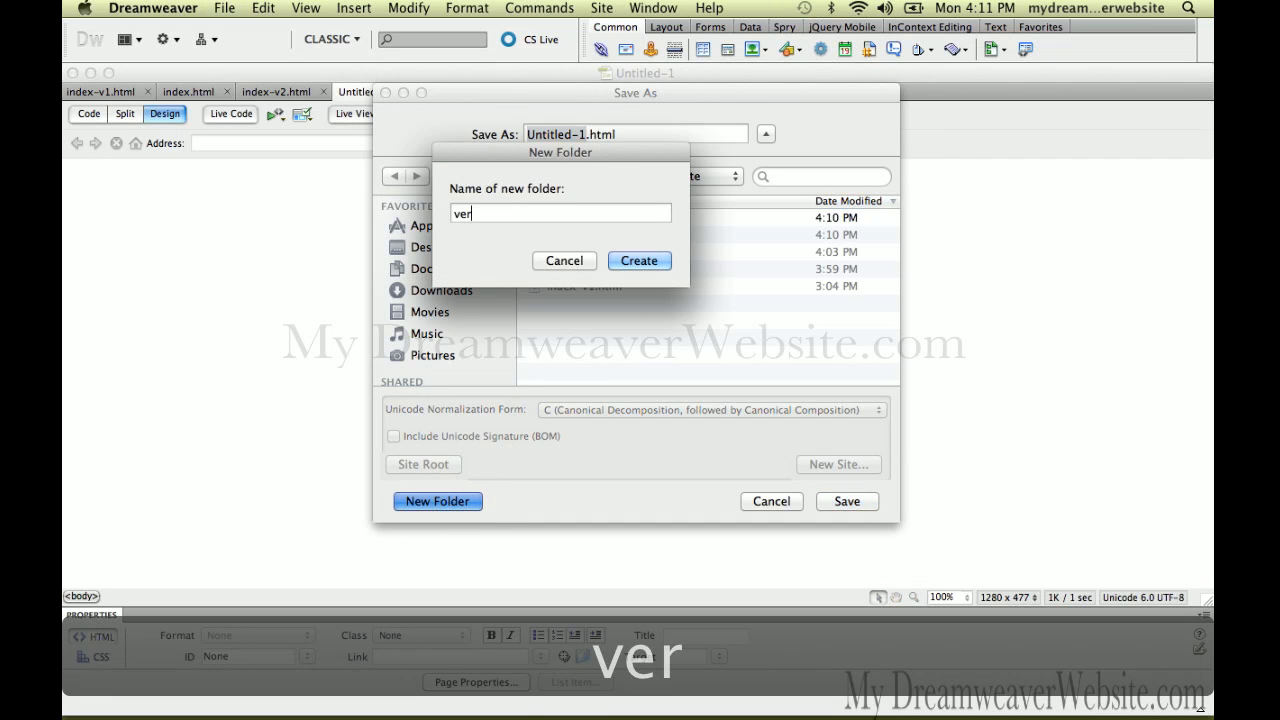
key("BackSpace")
key("BackSpace")
key("BackSpace")
type("vers")
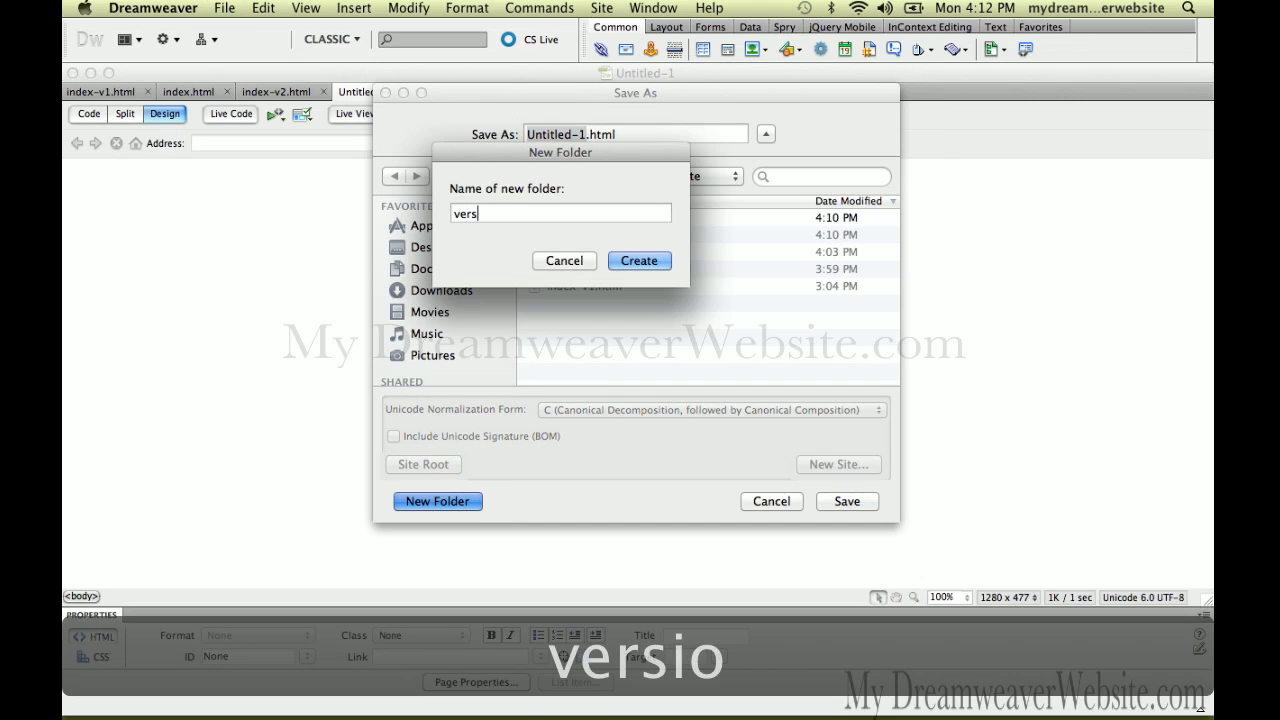
type("ion")
type("_3")
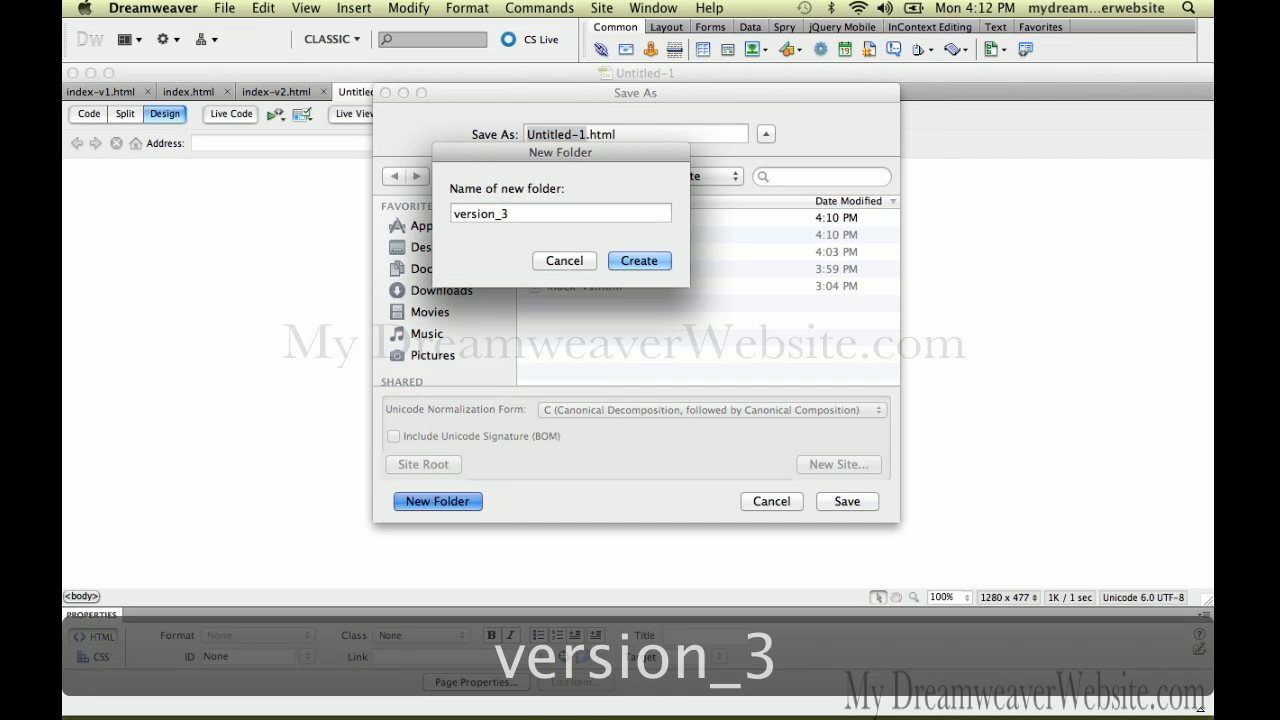
key("Return")
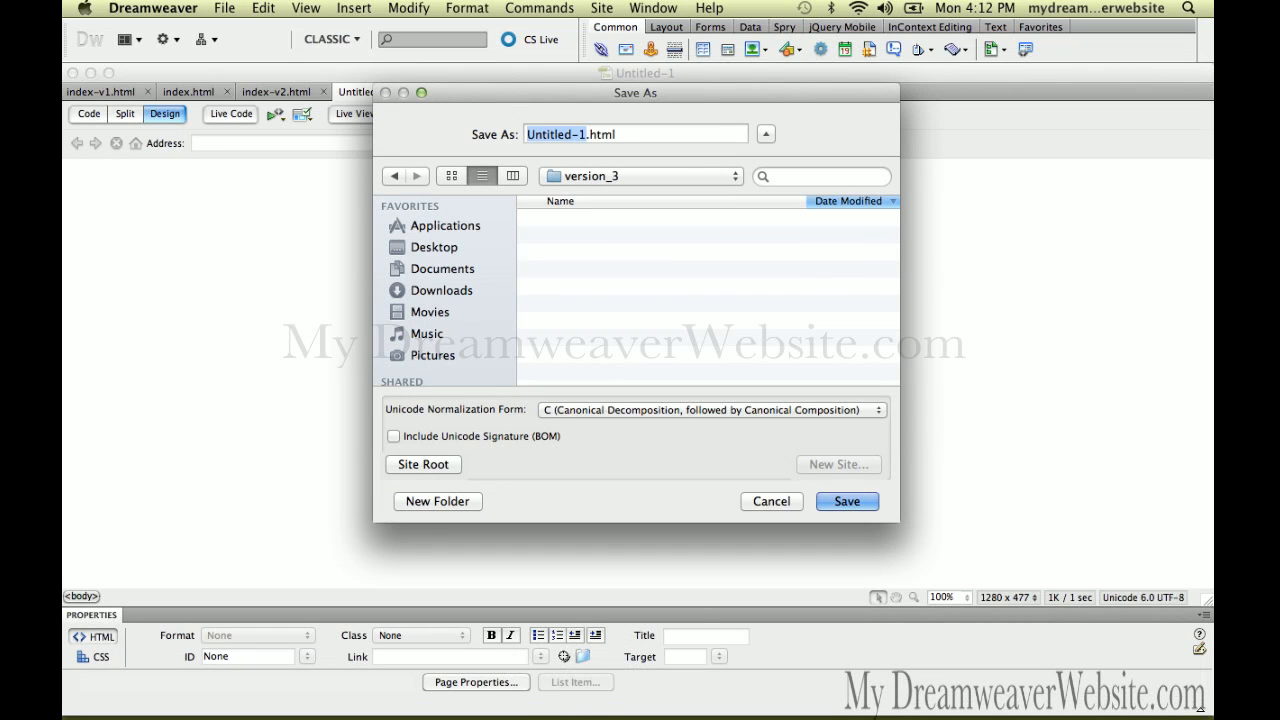
type("index")
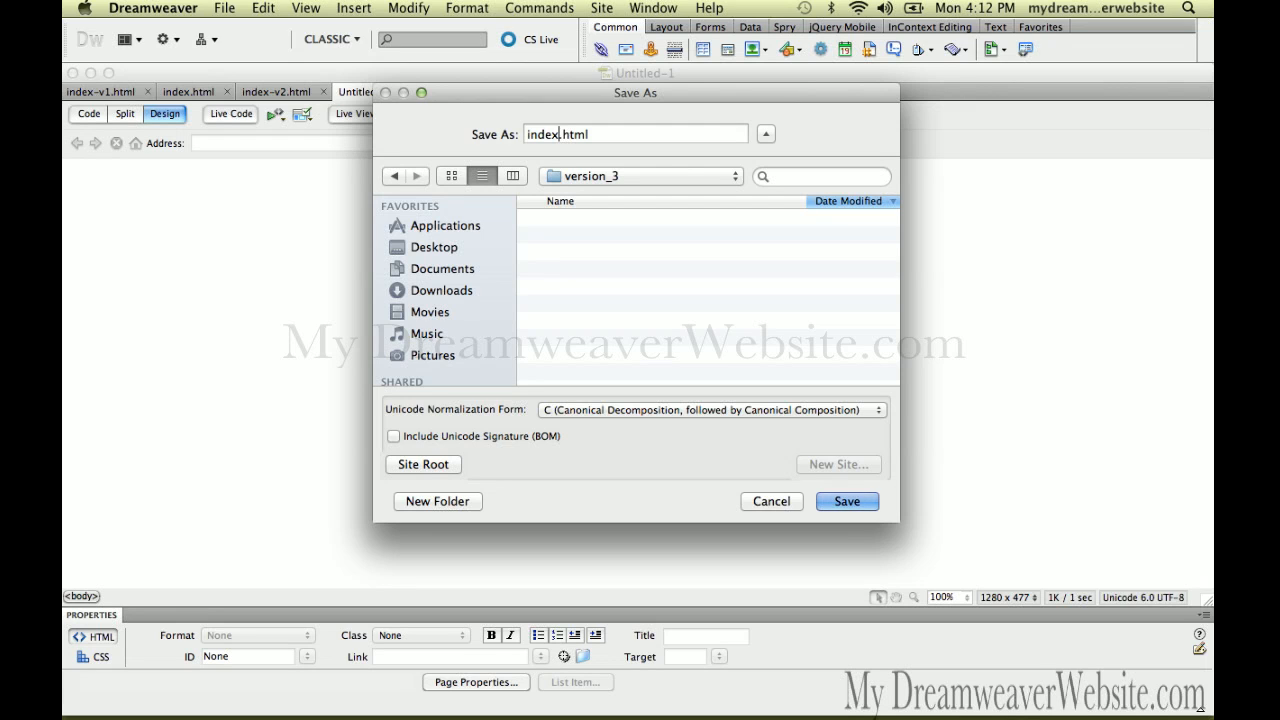
key("Return")
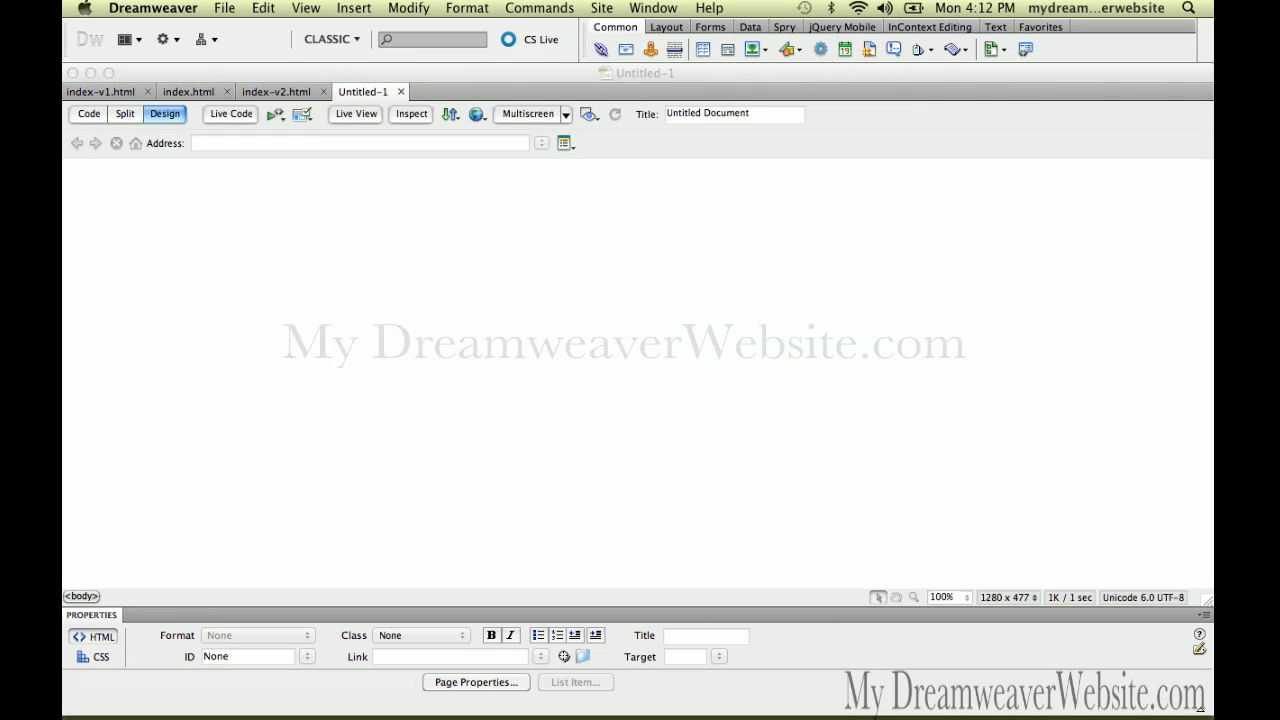
Set the page title to 'mysite.com what' and save
left_click(770, 113)
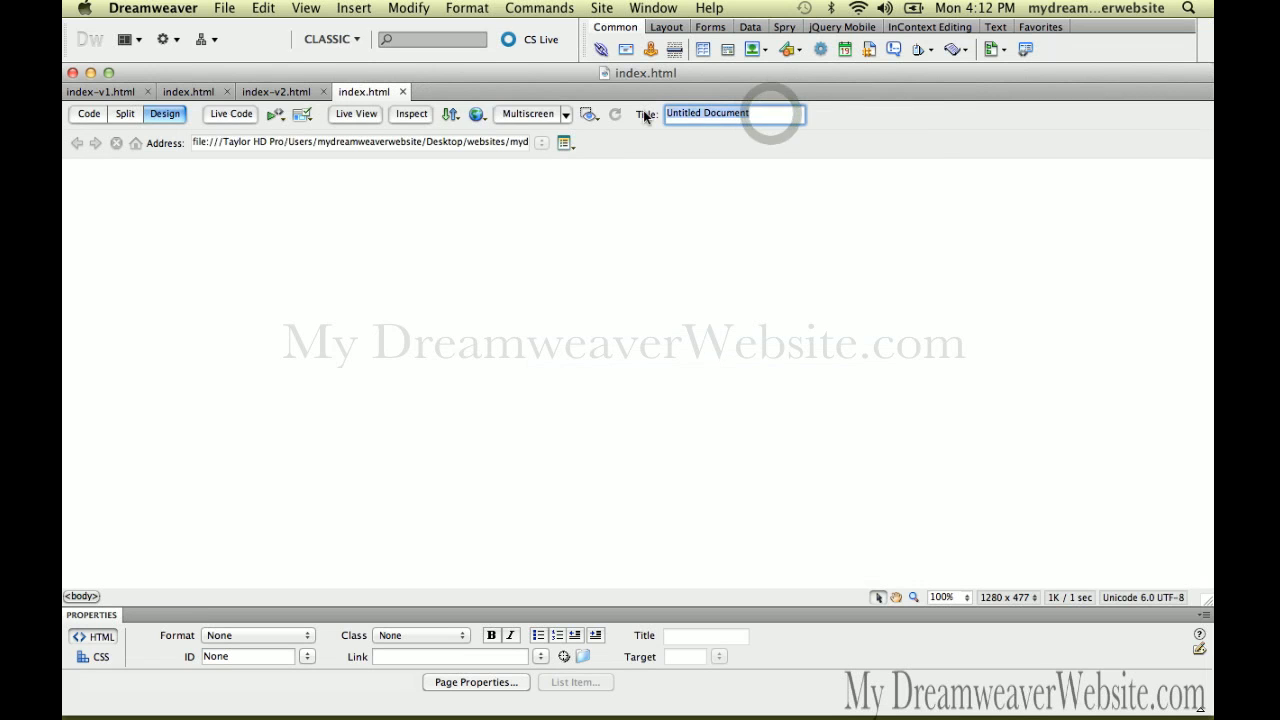
type("mysite")
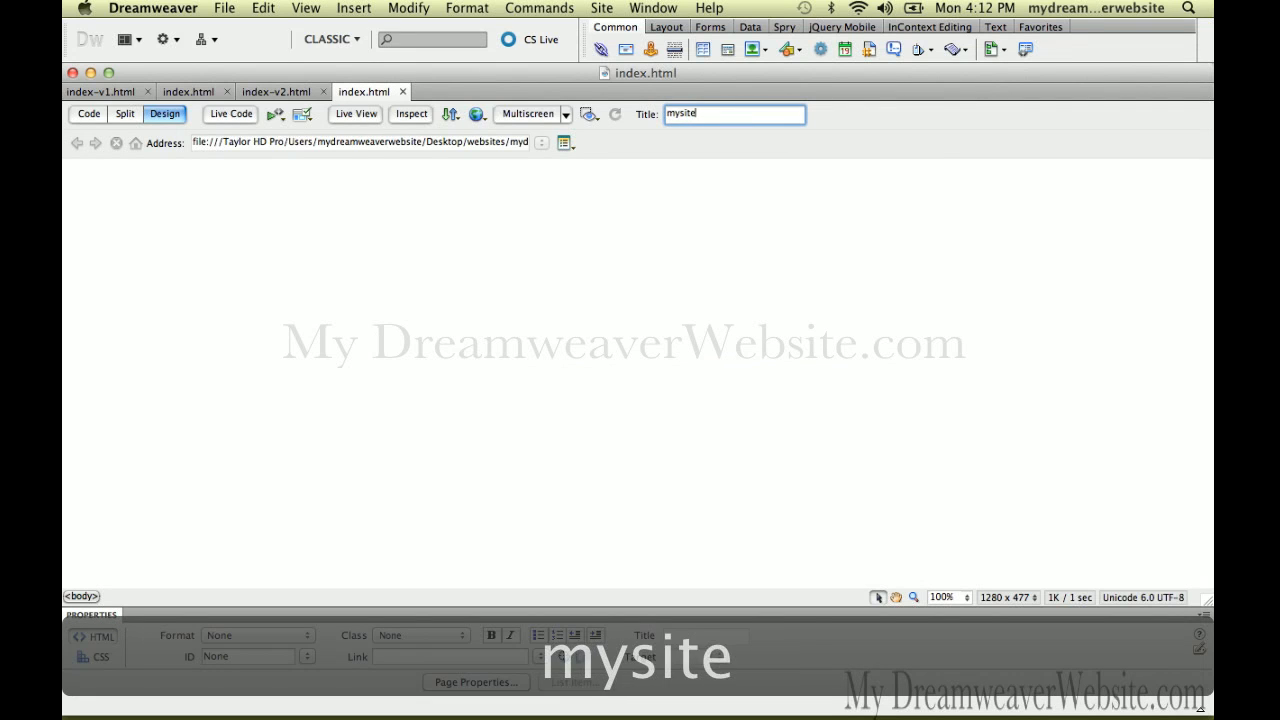
type(".com what")
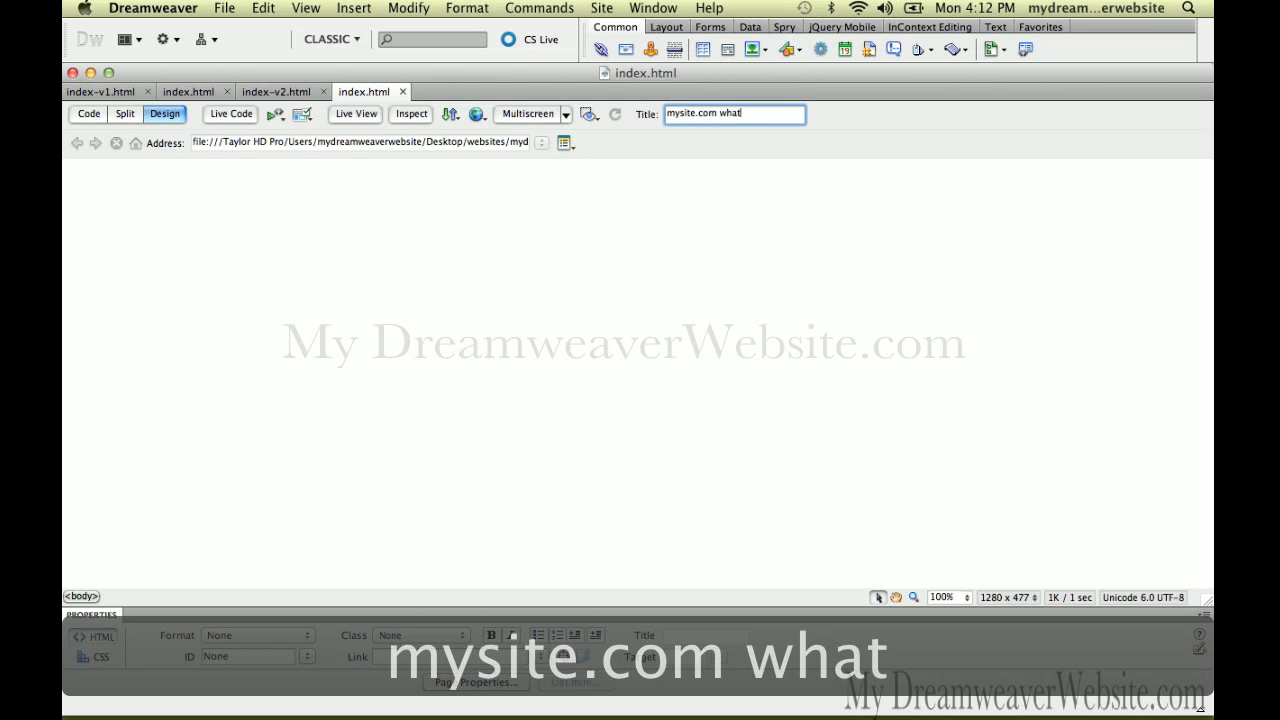
key("super+s")
Add 'this is homepage version 3' as a Heading 1 and save the page
left_click(660, 202)
left_click(621, 213)
type("t")
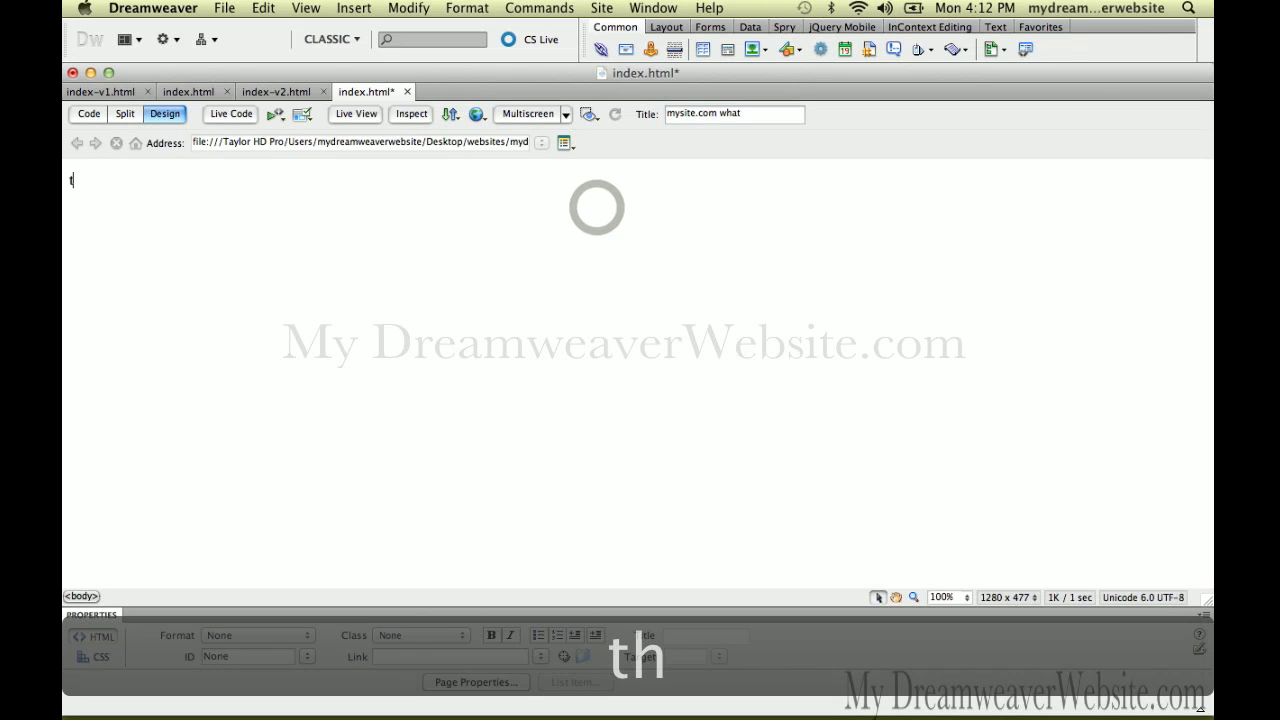
type("his is home")
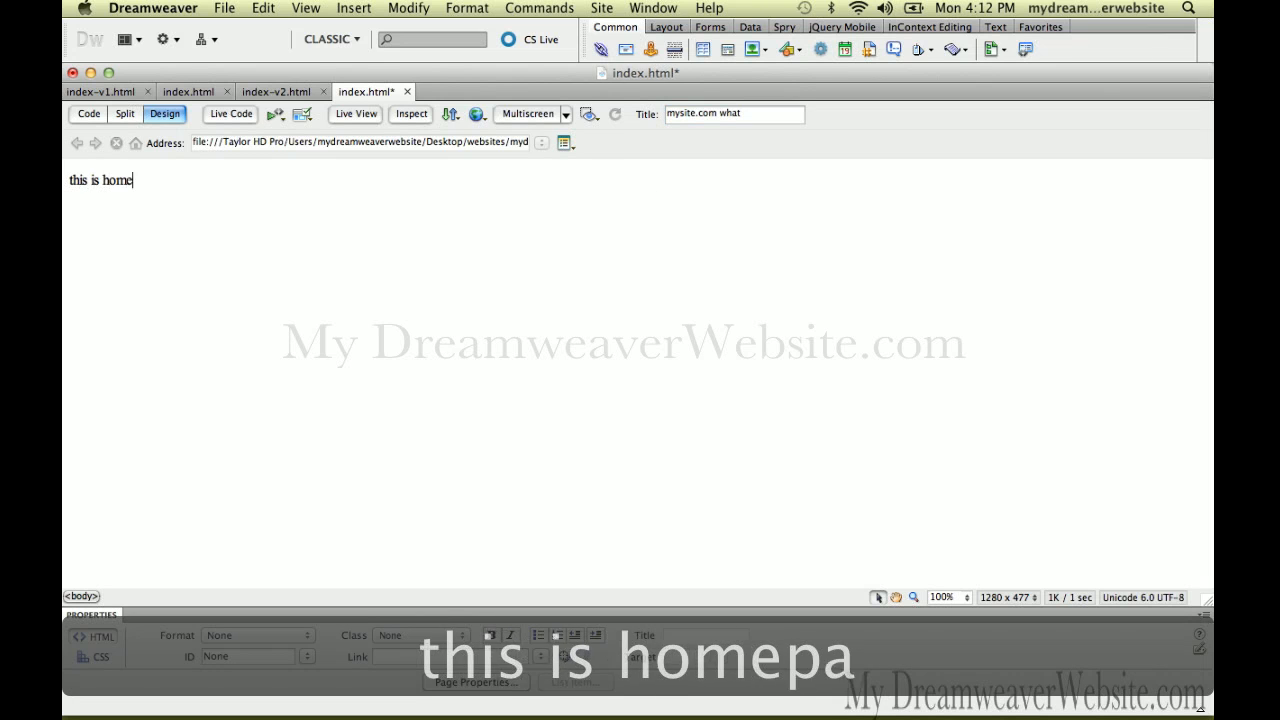
type("page version 3")
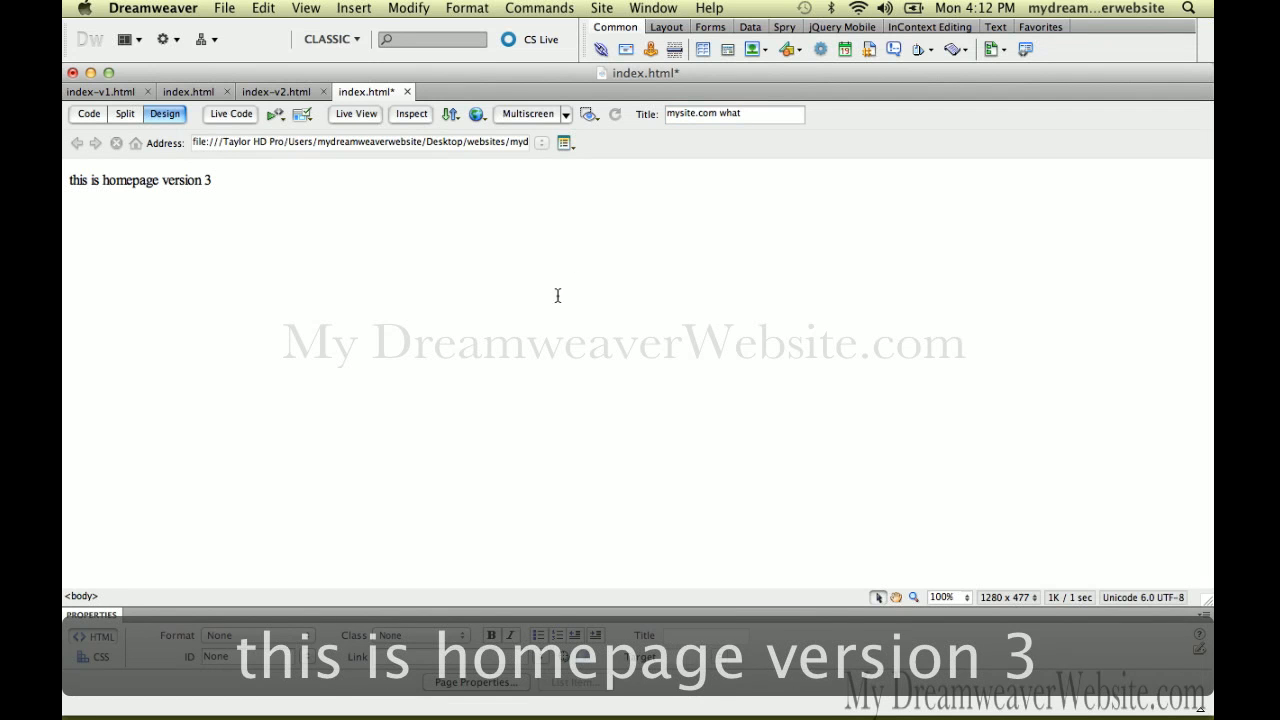
left_click(308, 635)
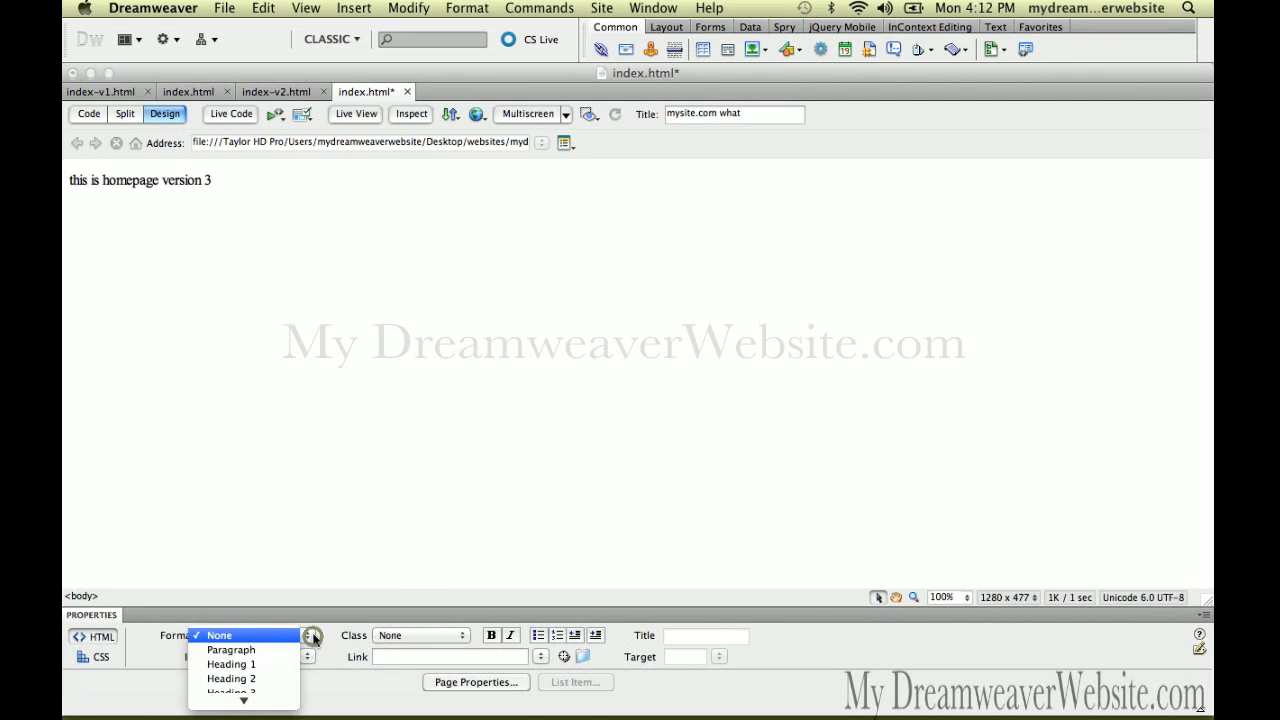
left_click(292, 664)
left_click(406, 400)
key("super+s")
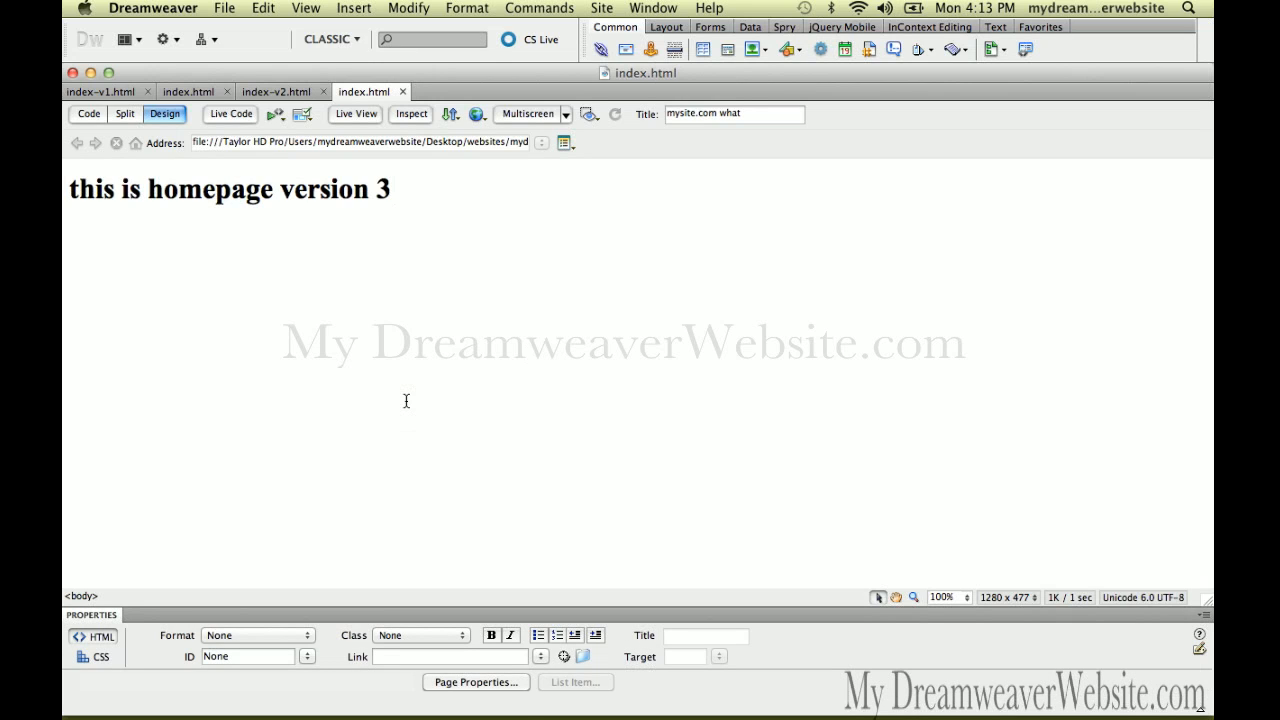
key("super+shift+s")
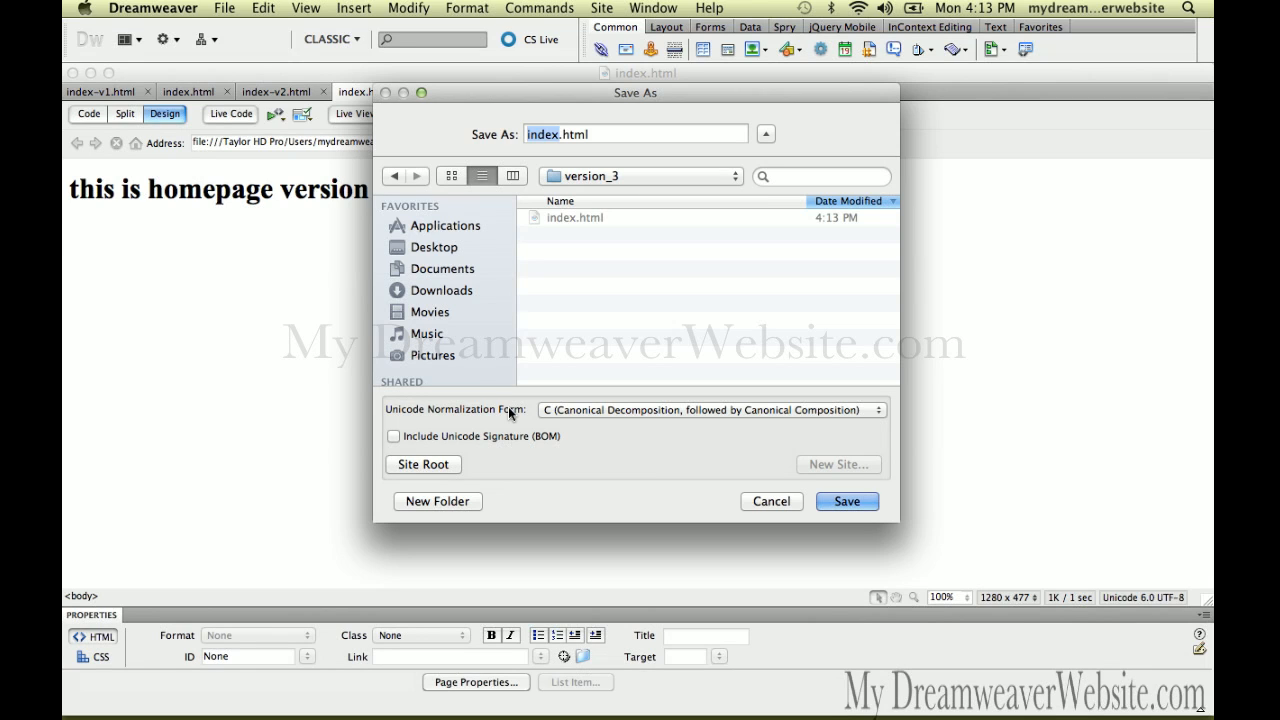
left_click(660, 184)
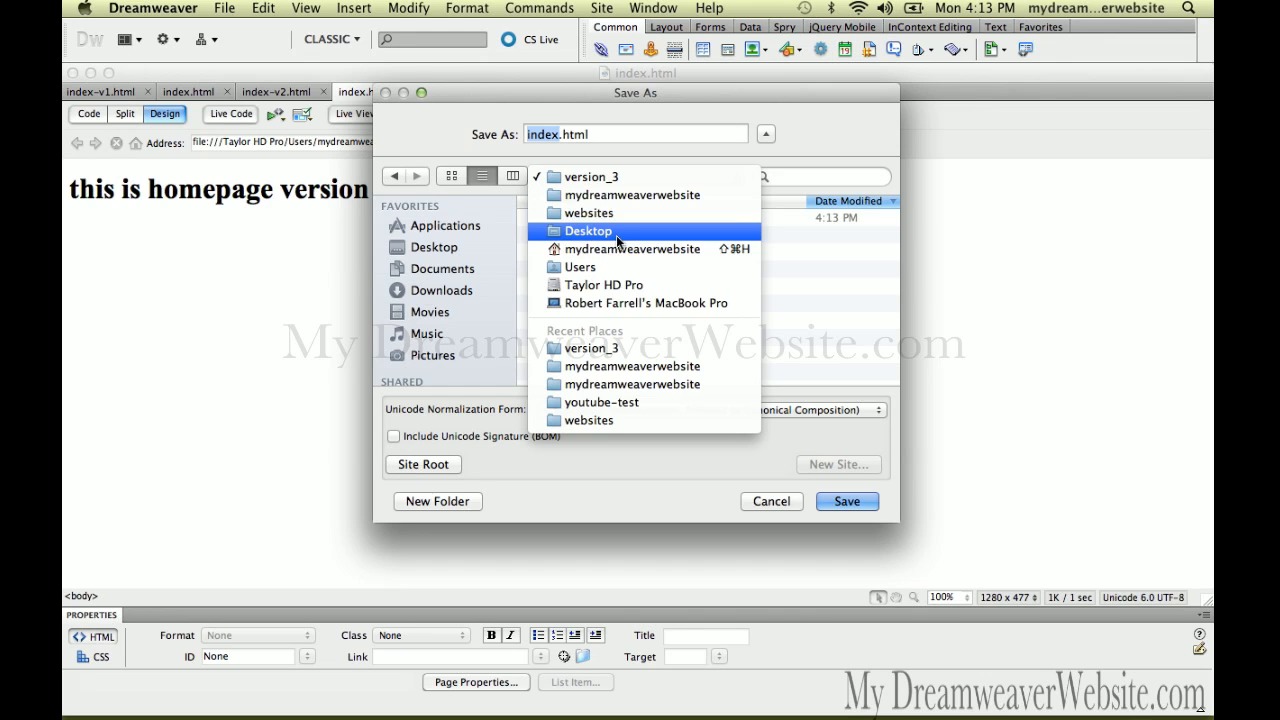
left_click(690, 175)
left_click(786, 500)
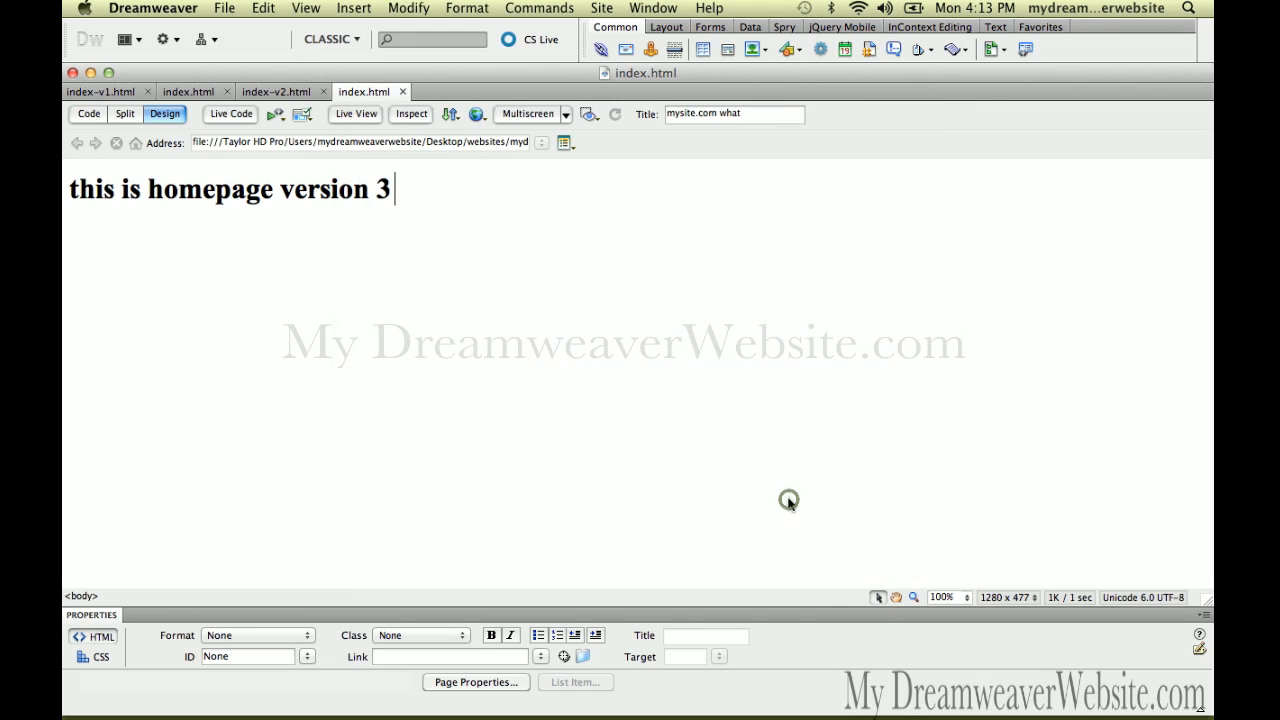
left_click(786, 444)
key("super+shift+s")
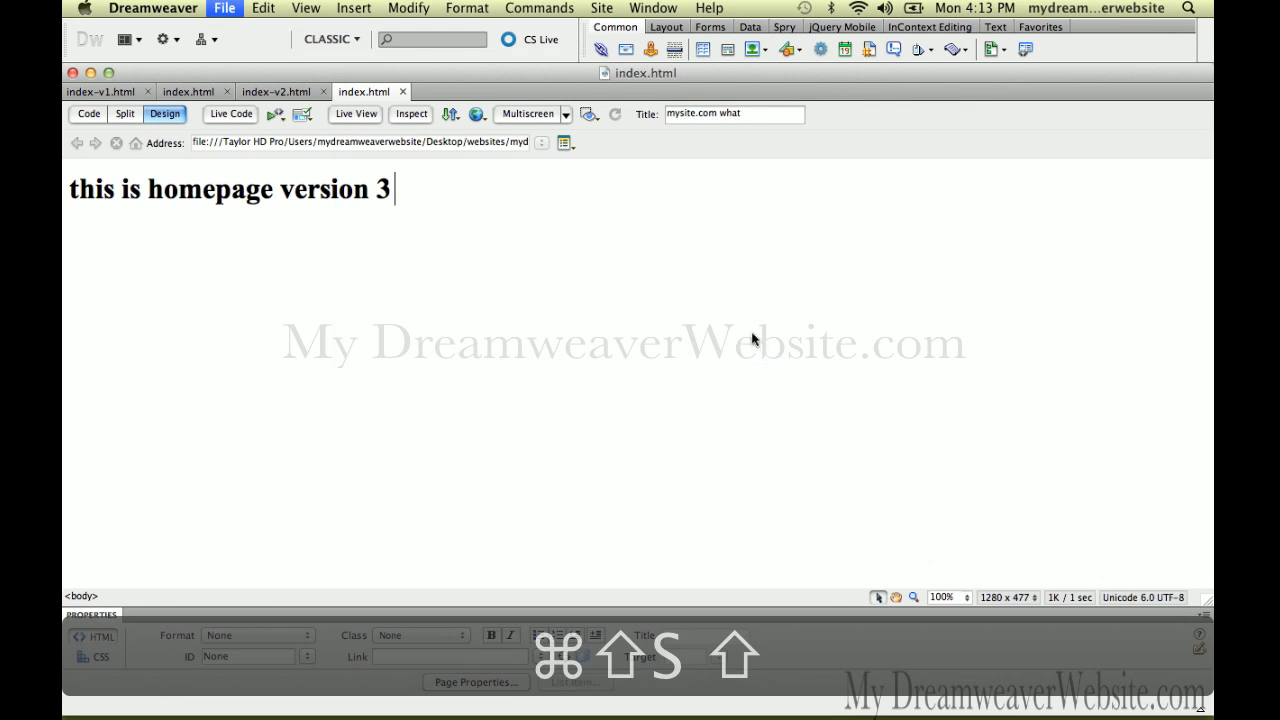
left_click(660, 177)
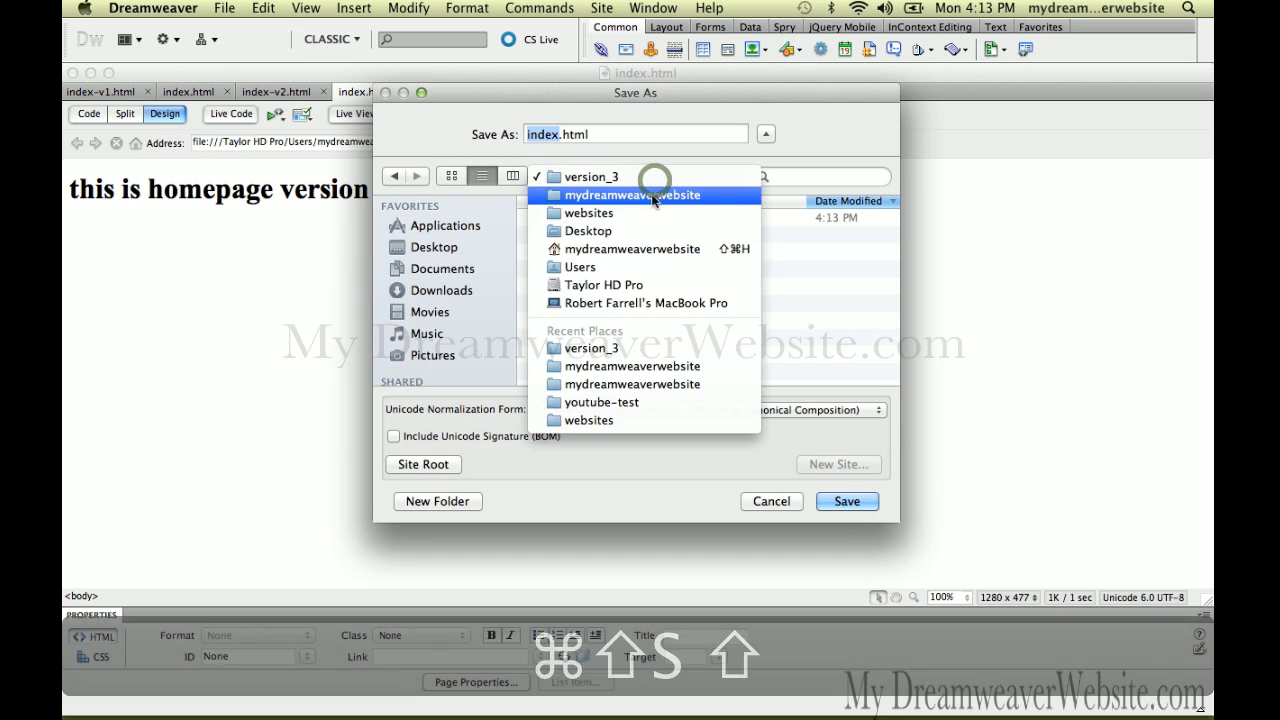
left_click(655, 192)
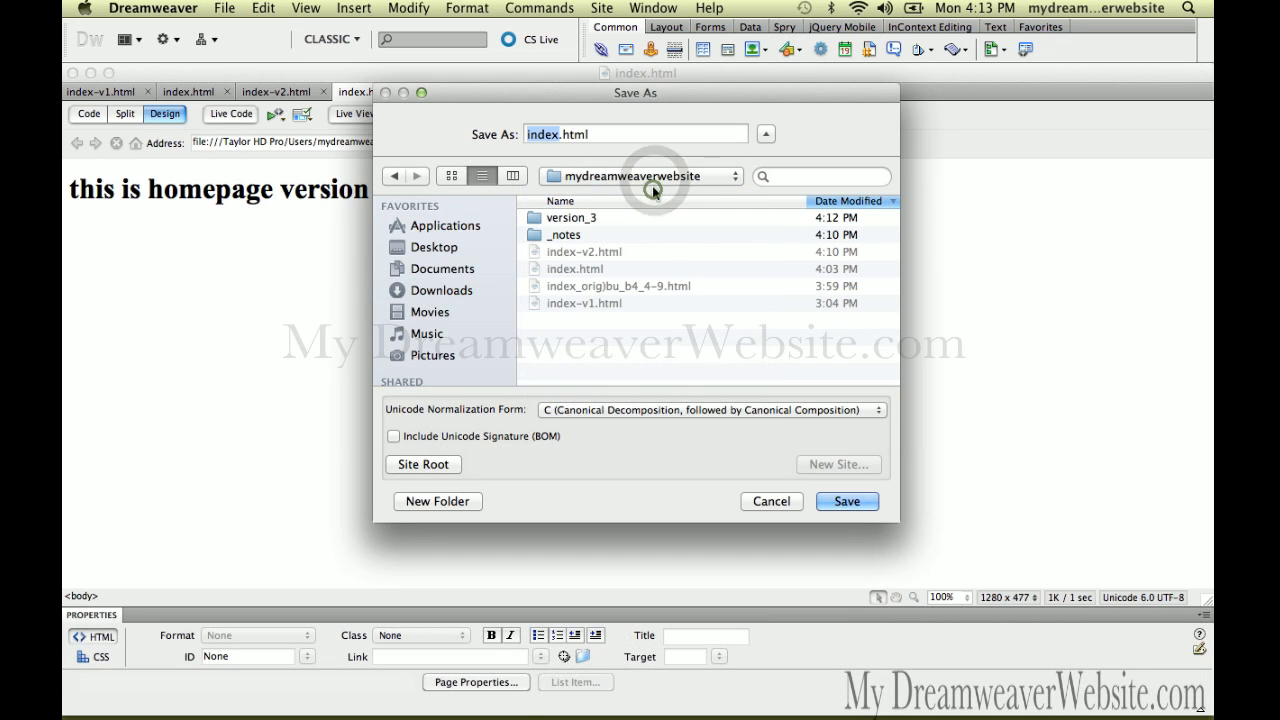
left_click(790, 506)
left_click(709, 427)
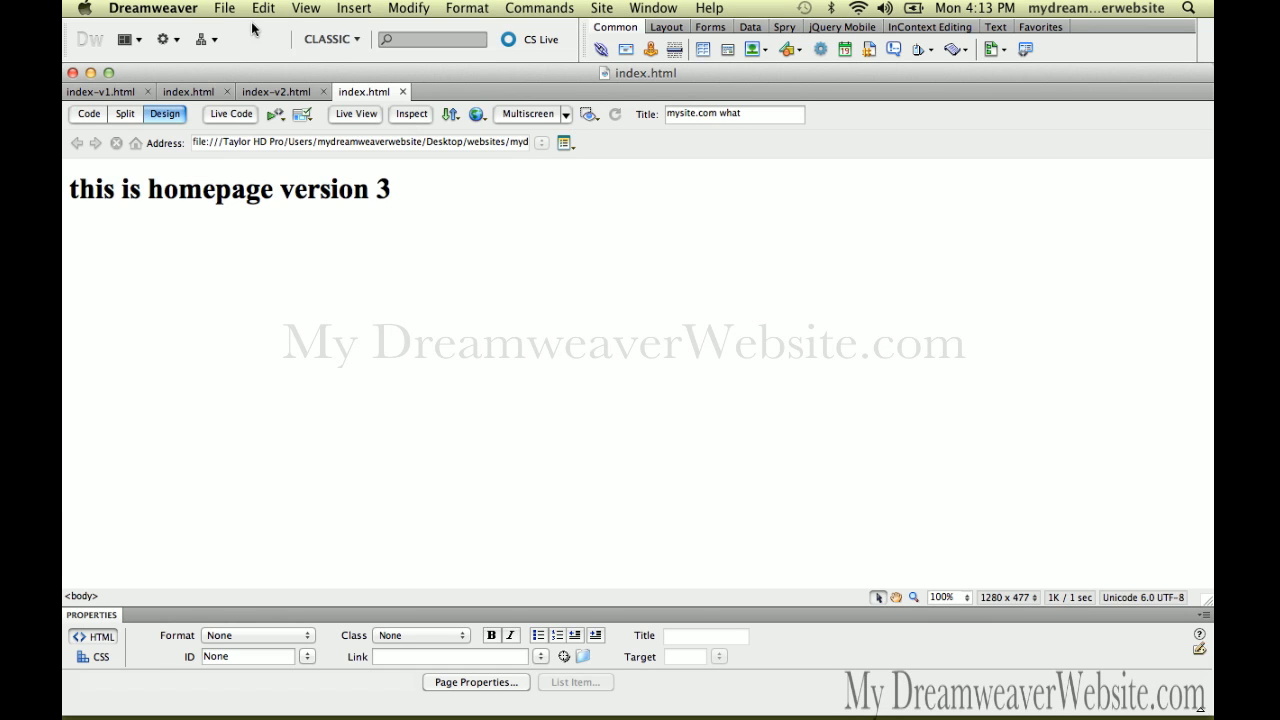
Preview the version_3 index.html in Firefox, updating the server copy without dependent files
left_click(224, 9)
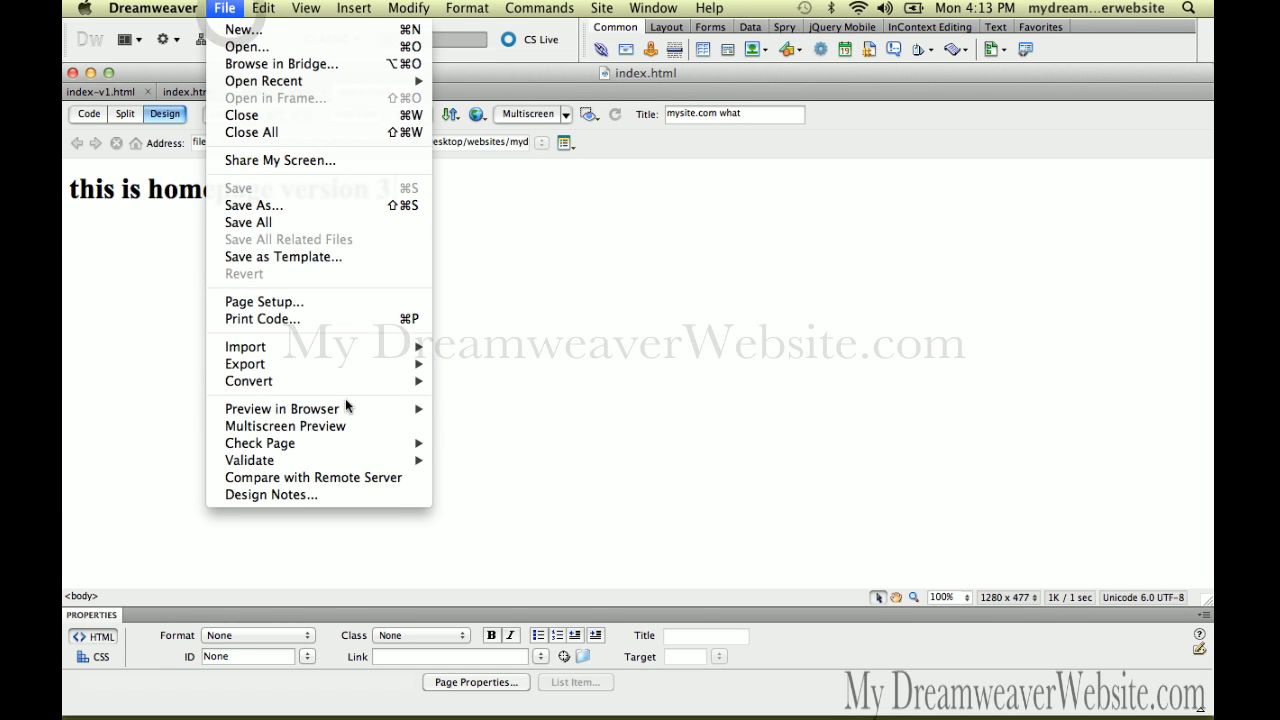
mouse_move(348, 410)
left_click(455, 406)
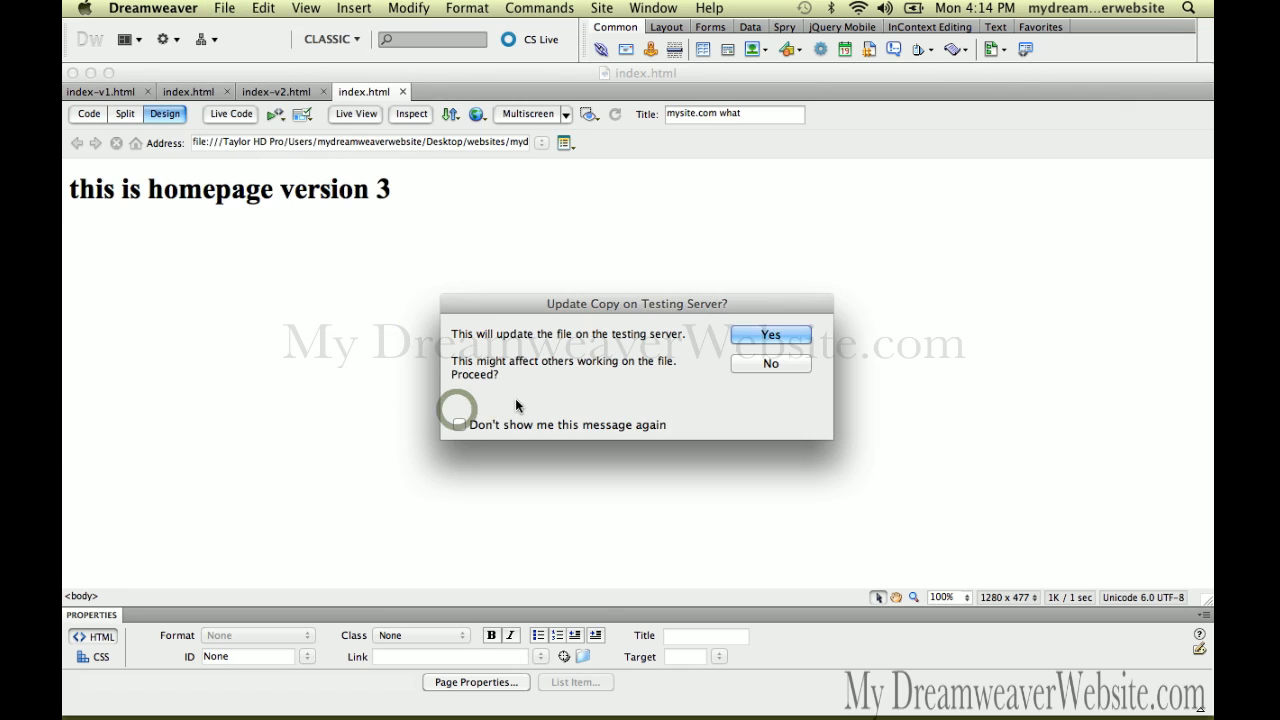
left_click(752, 338)
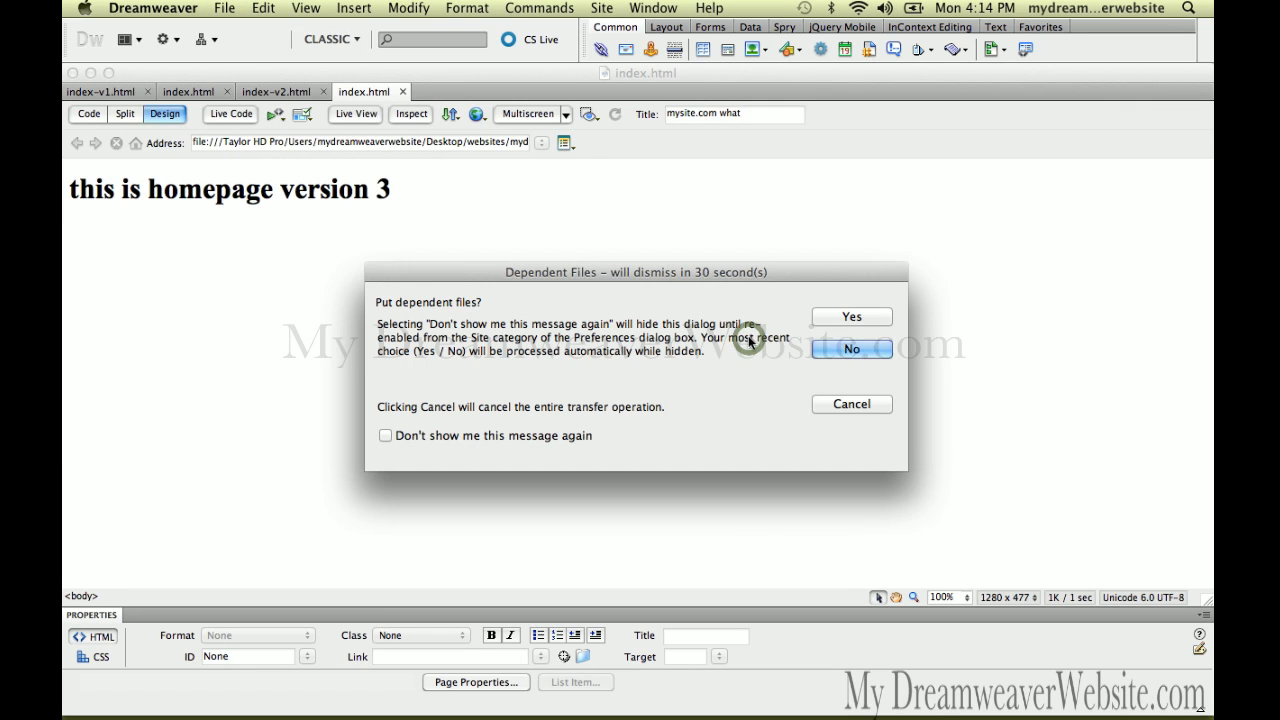
left_click(836, 350)
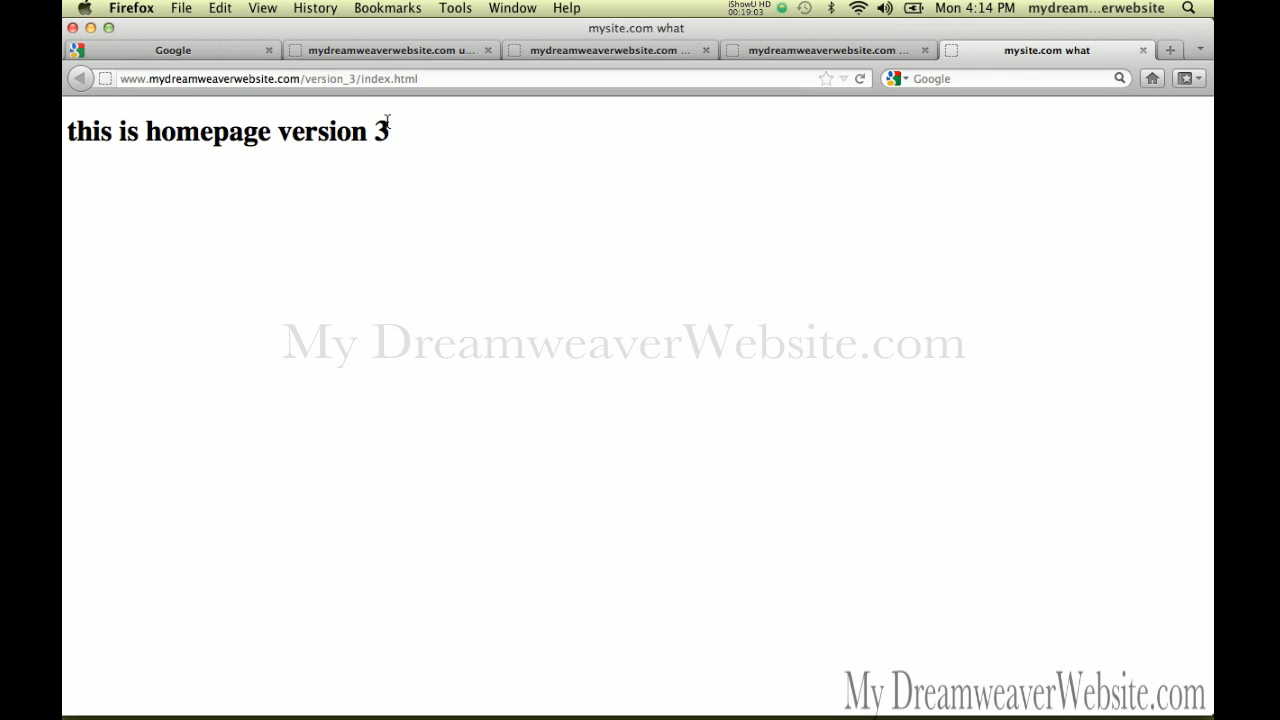
left_click(340, 82)
left_click(336, 82)
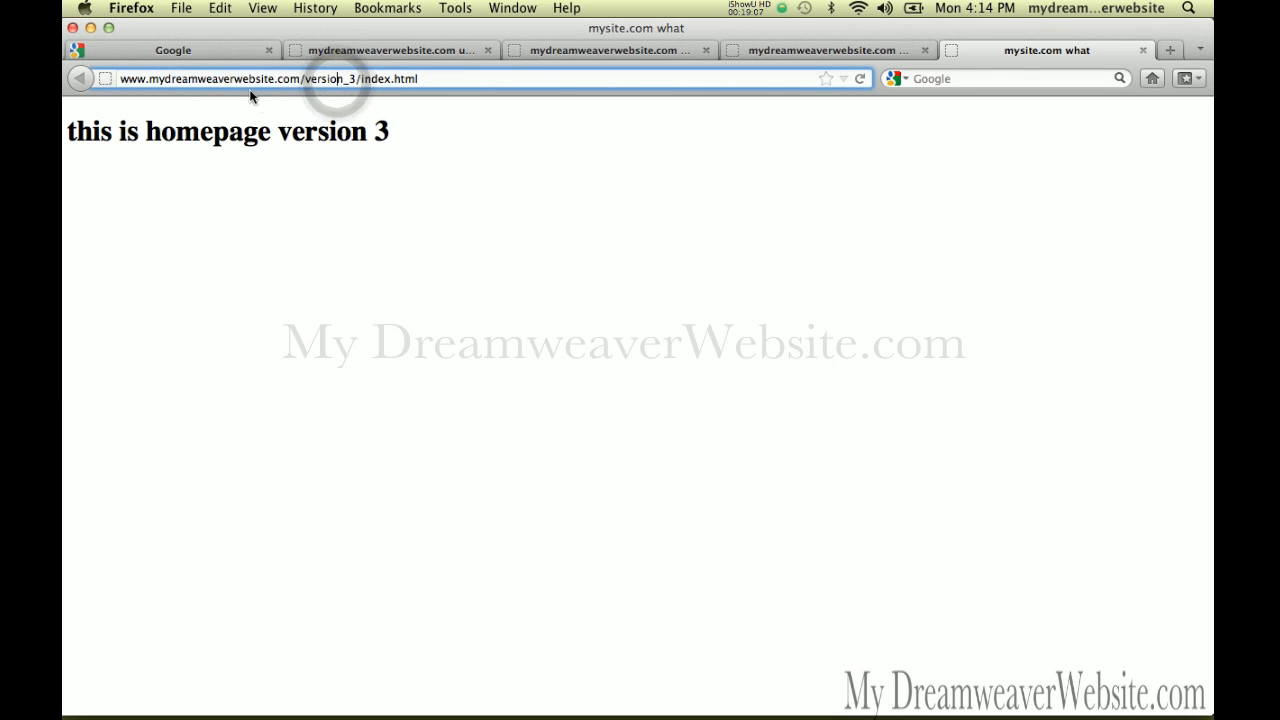
left_click(358, 81)
key("shift+End")
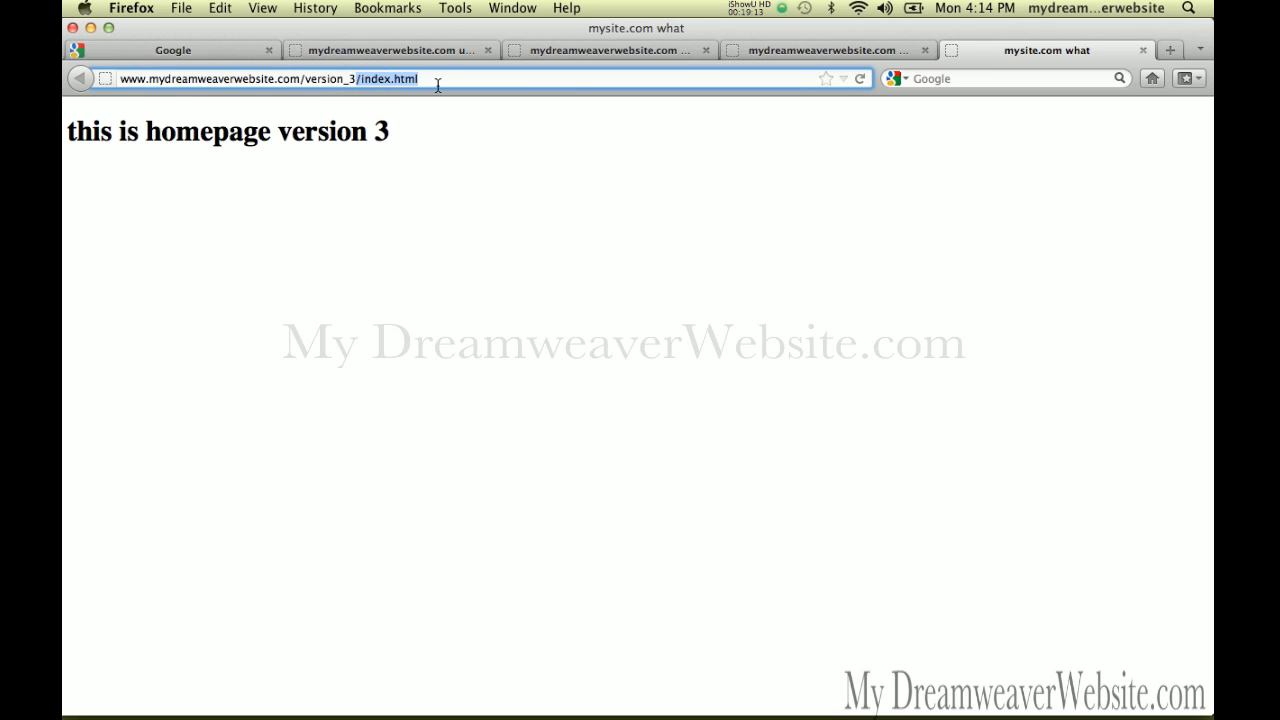
key("BackSpace")
key("Return")
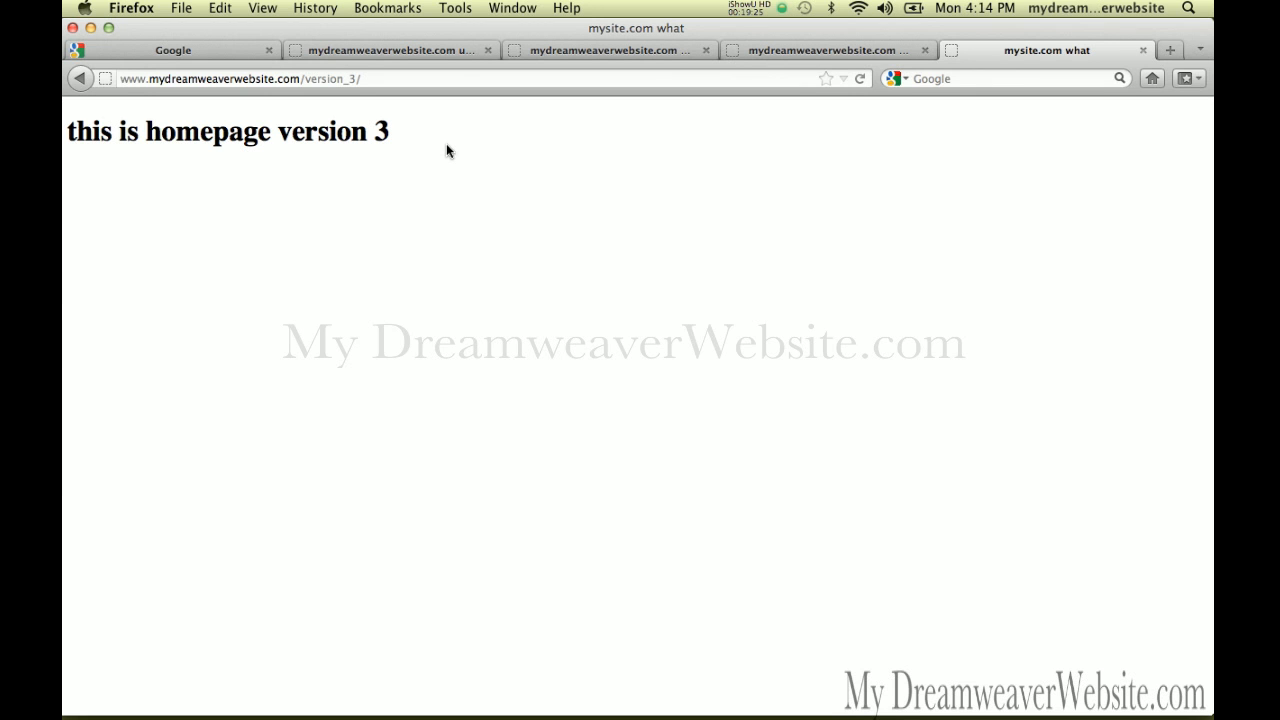
key("super+Tab")
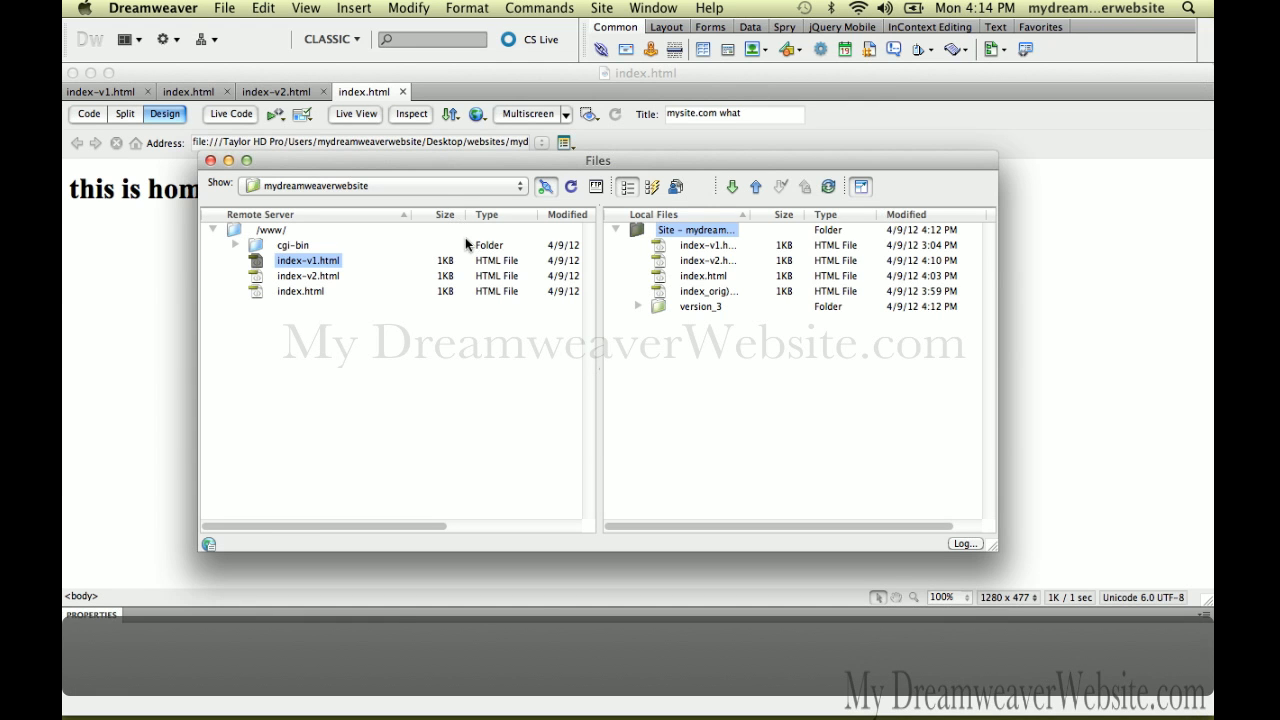
Save a copy of the page as index-v2.html in the version_3 folder
left_click(167, 277)
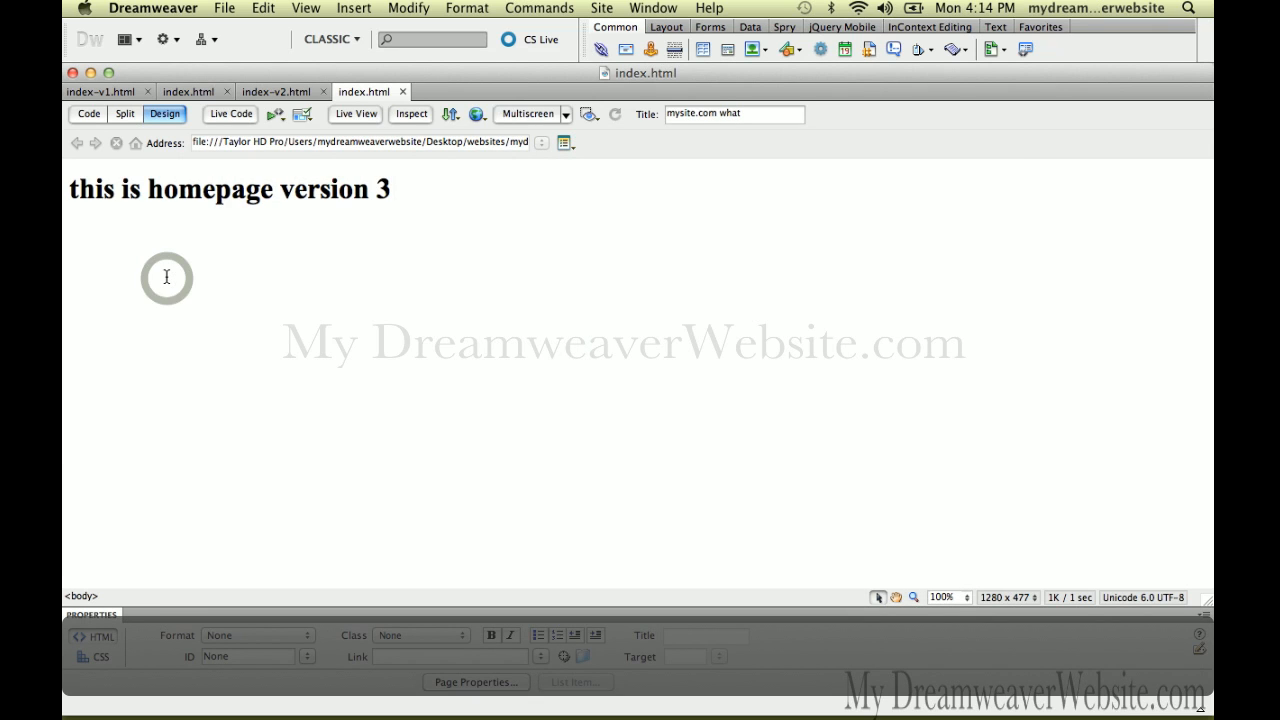
key("super+shift+s")
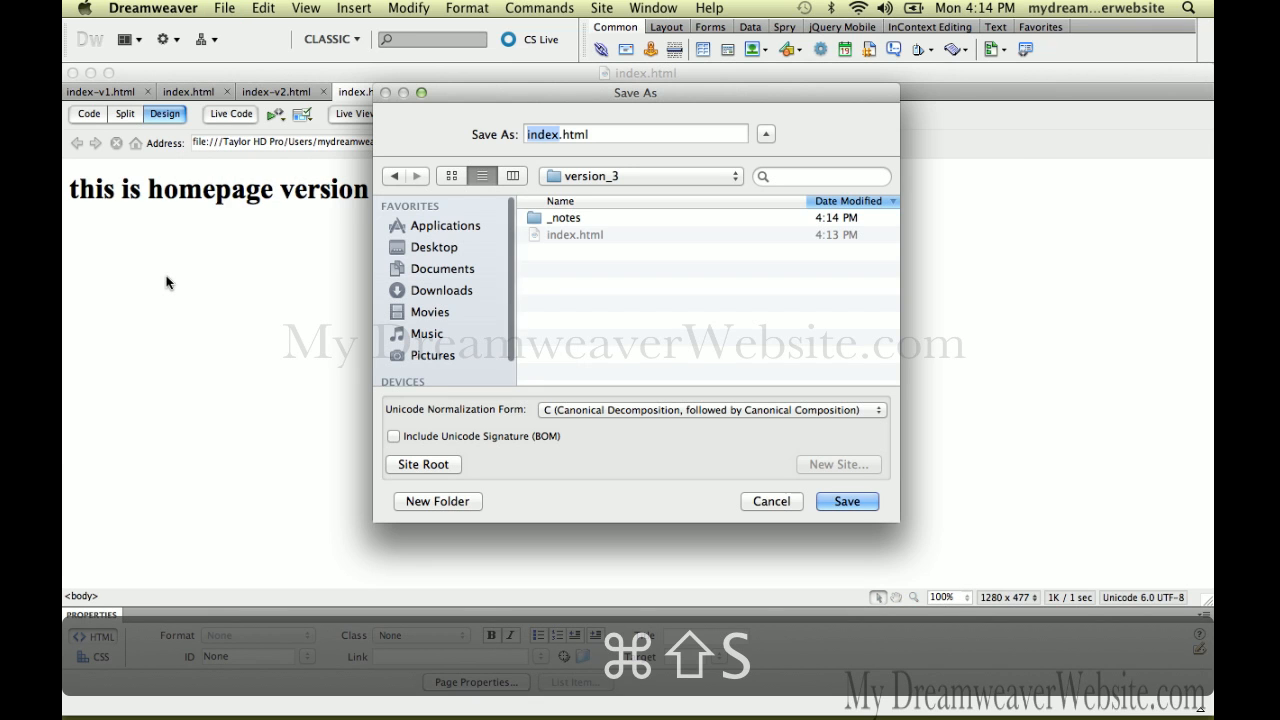
key("Right")
type("-")
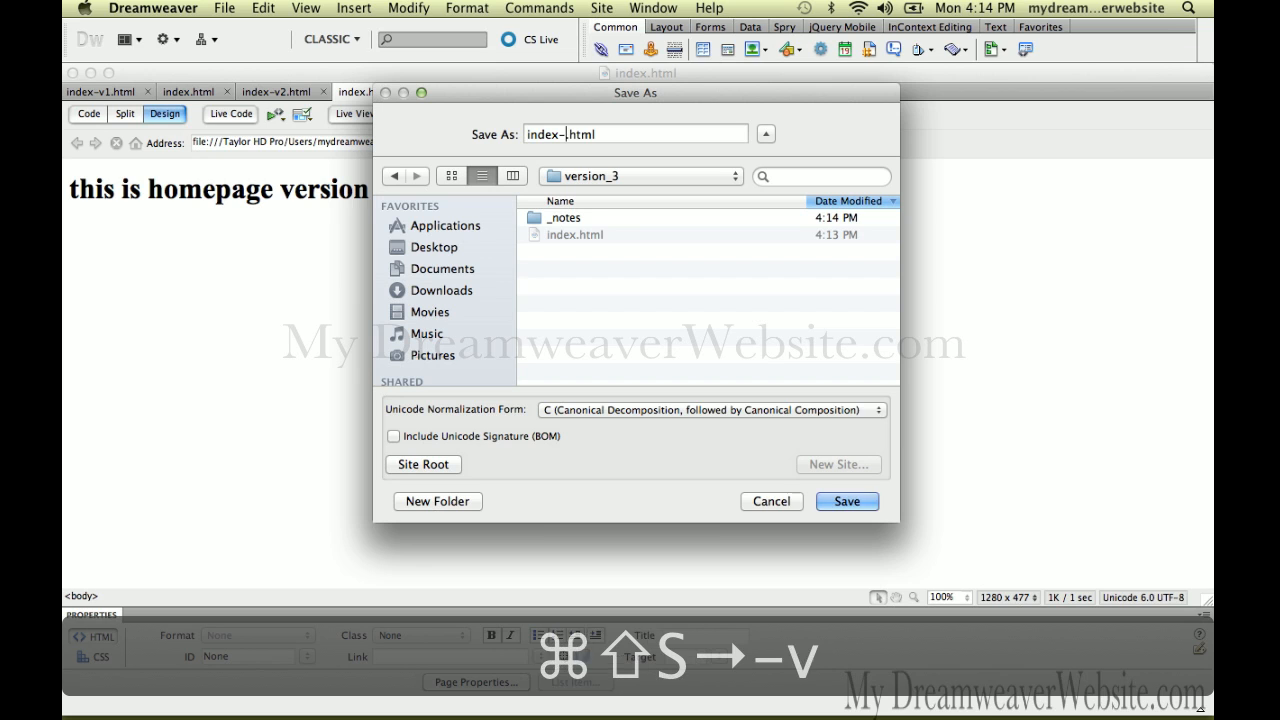
type("v2")
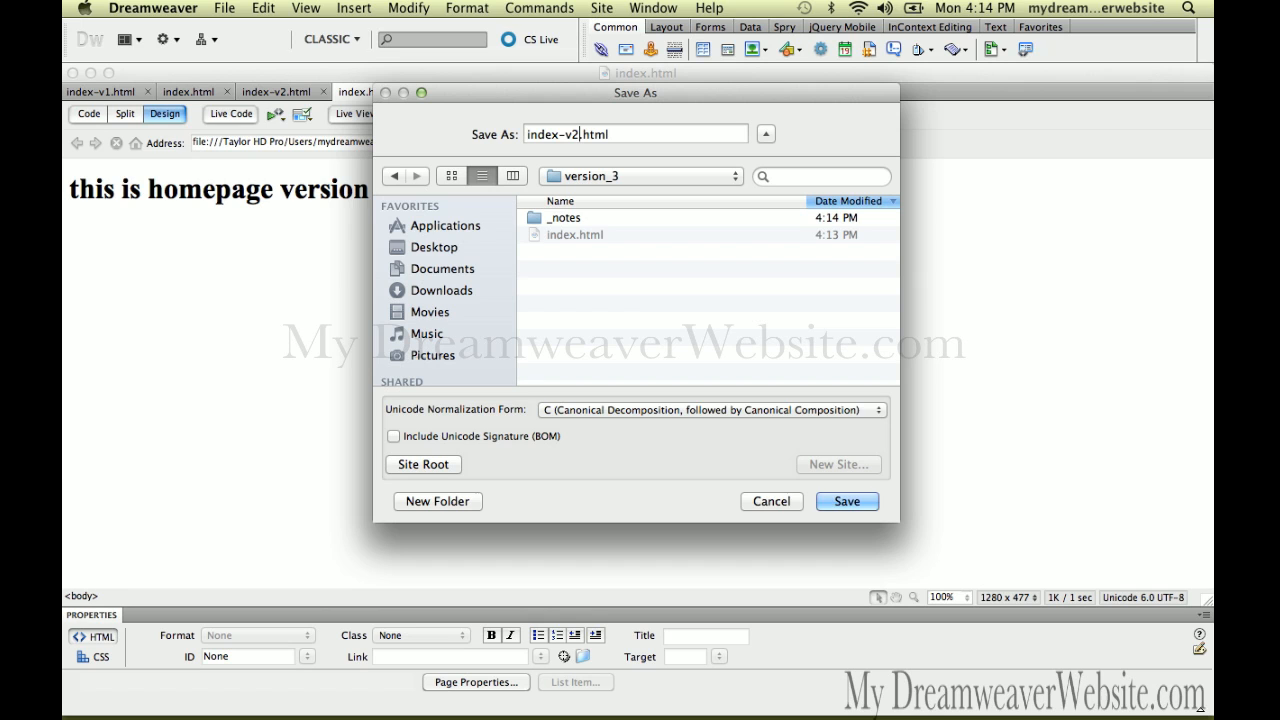
key("Escape")
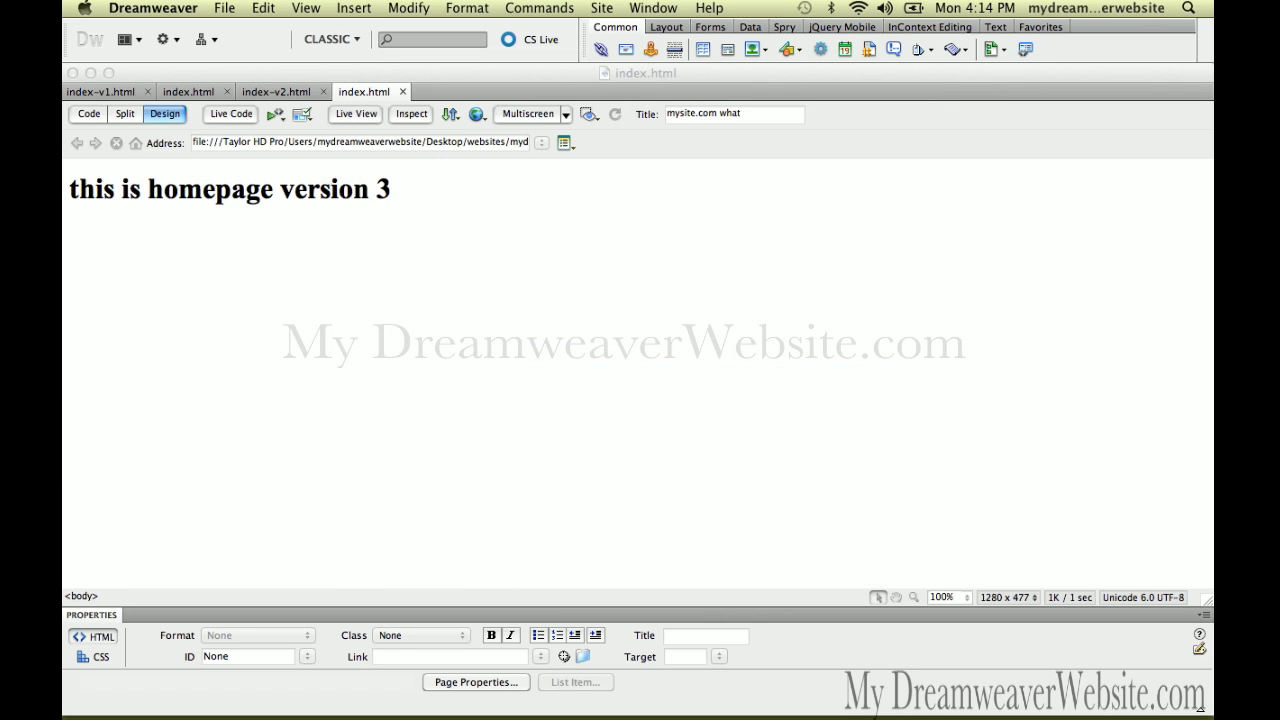
Preview index-v2.html in Firefox, approving its upload to the testing server
left_click(225, 8)
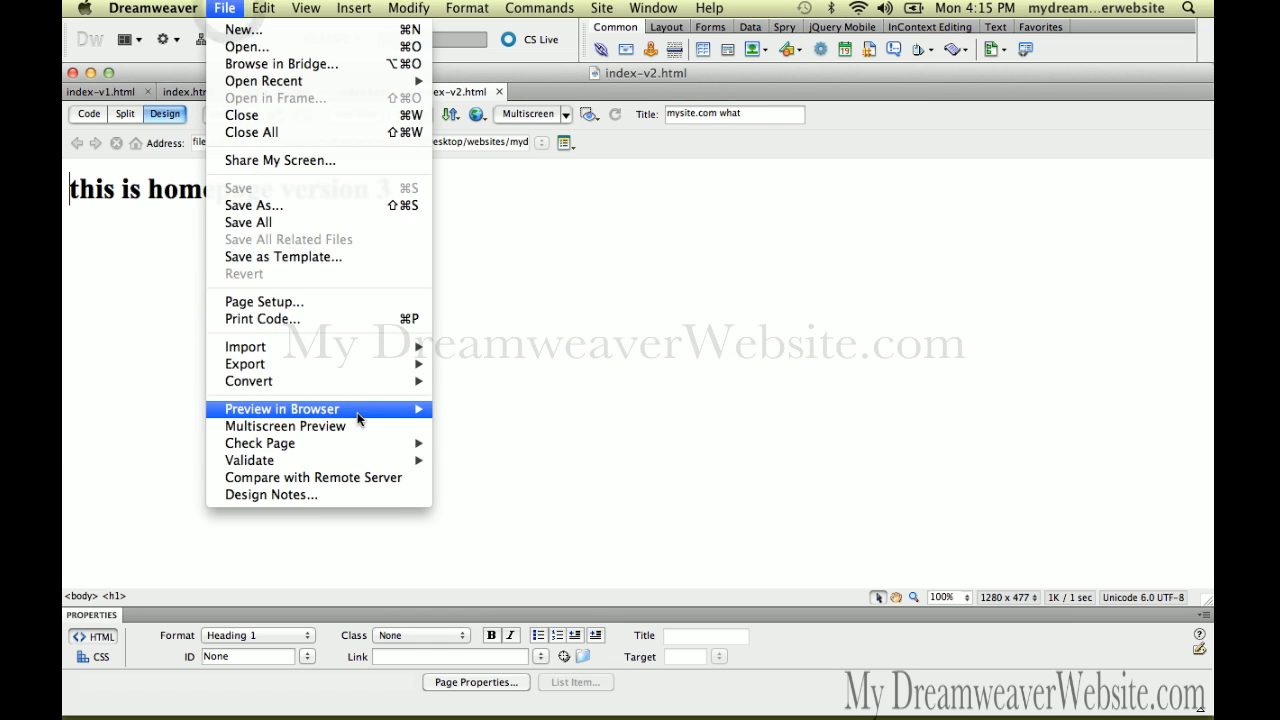
mouse_move(358, 418)
left_click(462, 408)
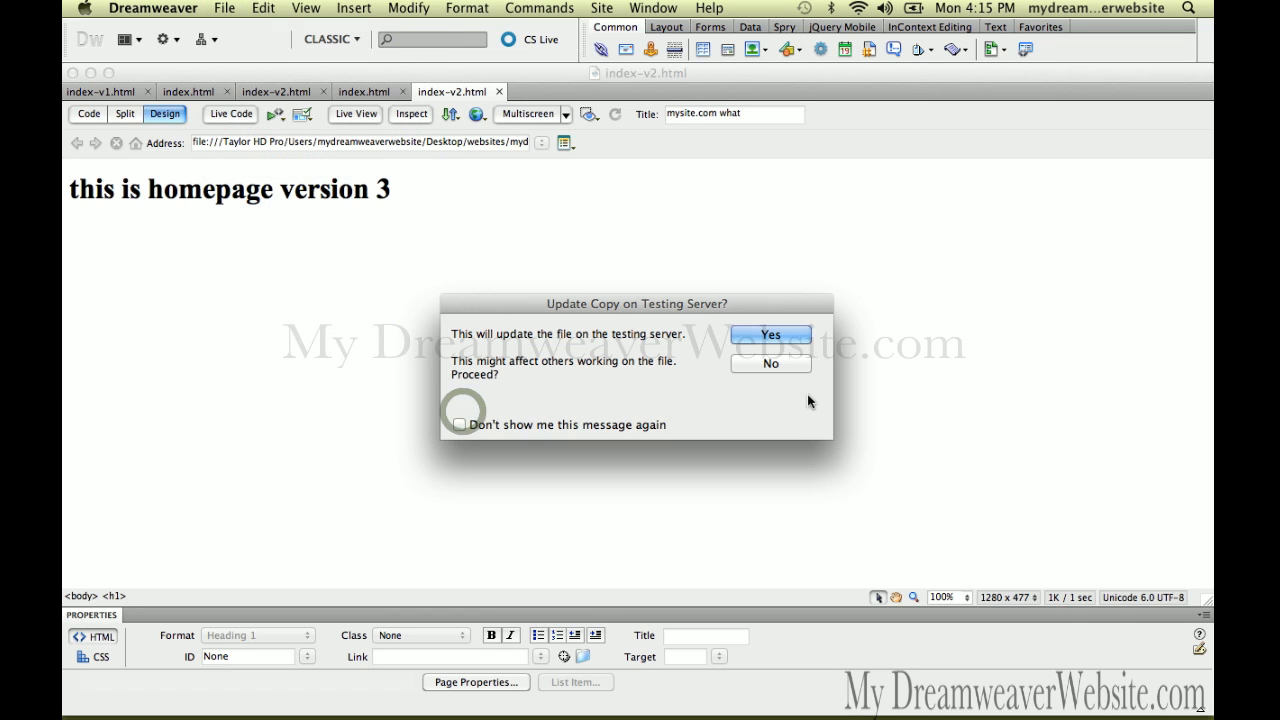
left_click(791, 340)
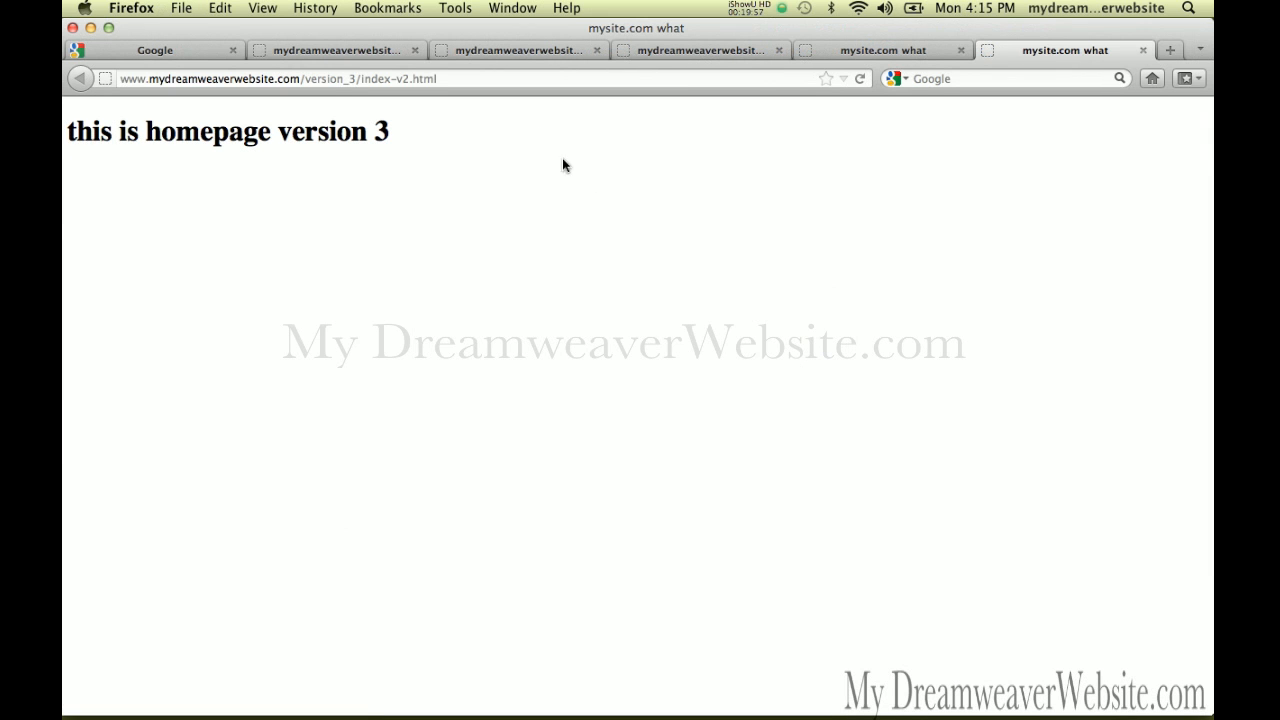
Select 'version' in Firefox's address bar, then switch back to Dreamweaver's Files panel
double_click(337, 78)
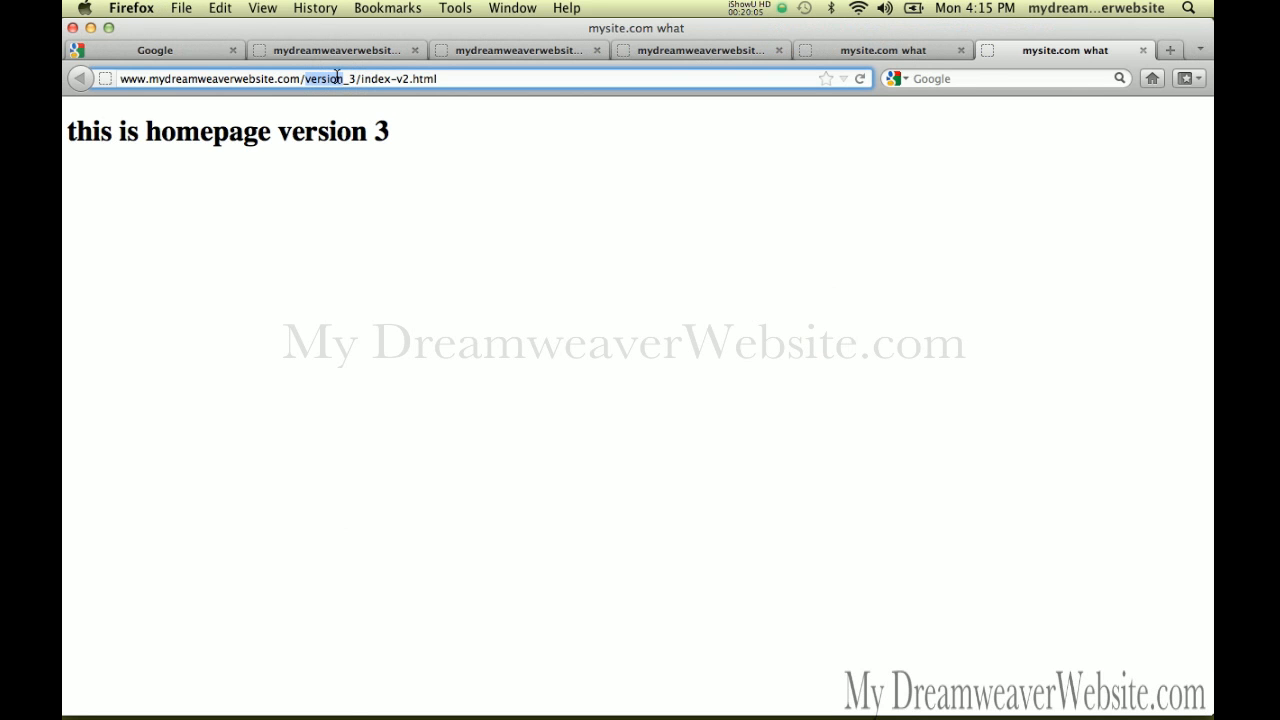
key("super+Tab")
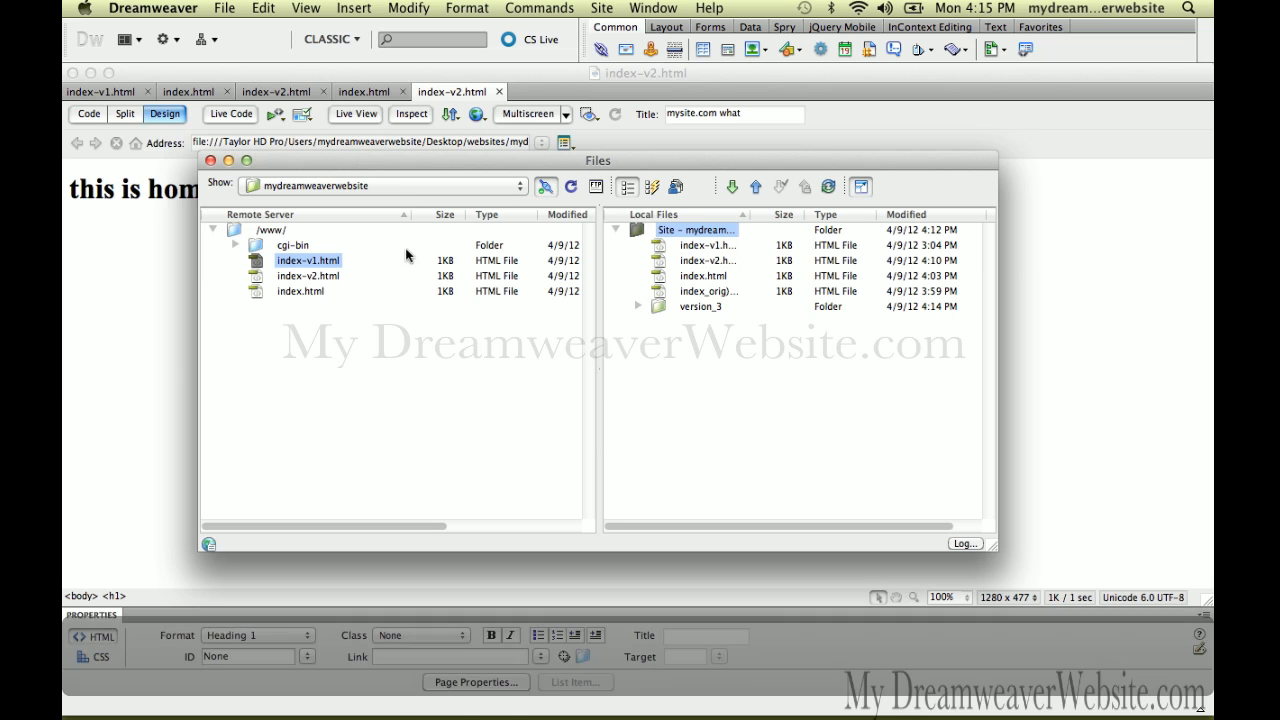
Refresh the remote /www/ listing and select the uploaded version_3 folder
left_click(572, 188)
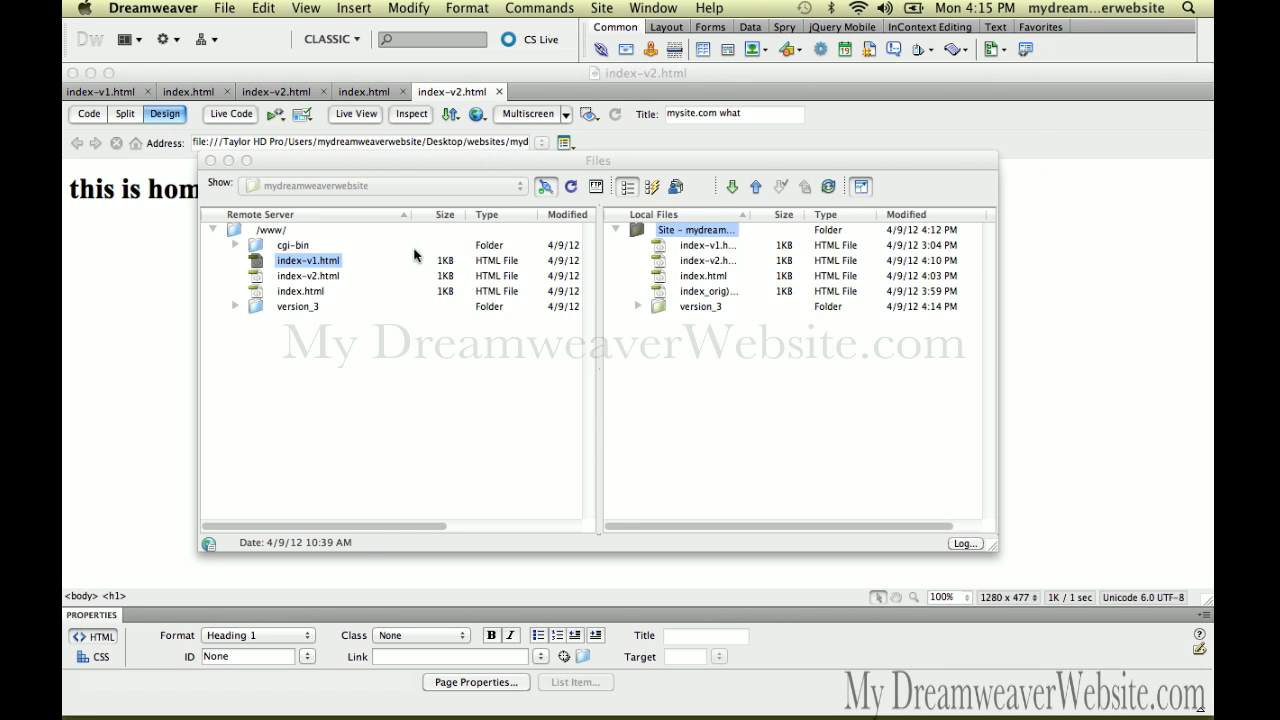
left_click(257, 308)
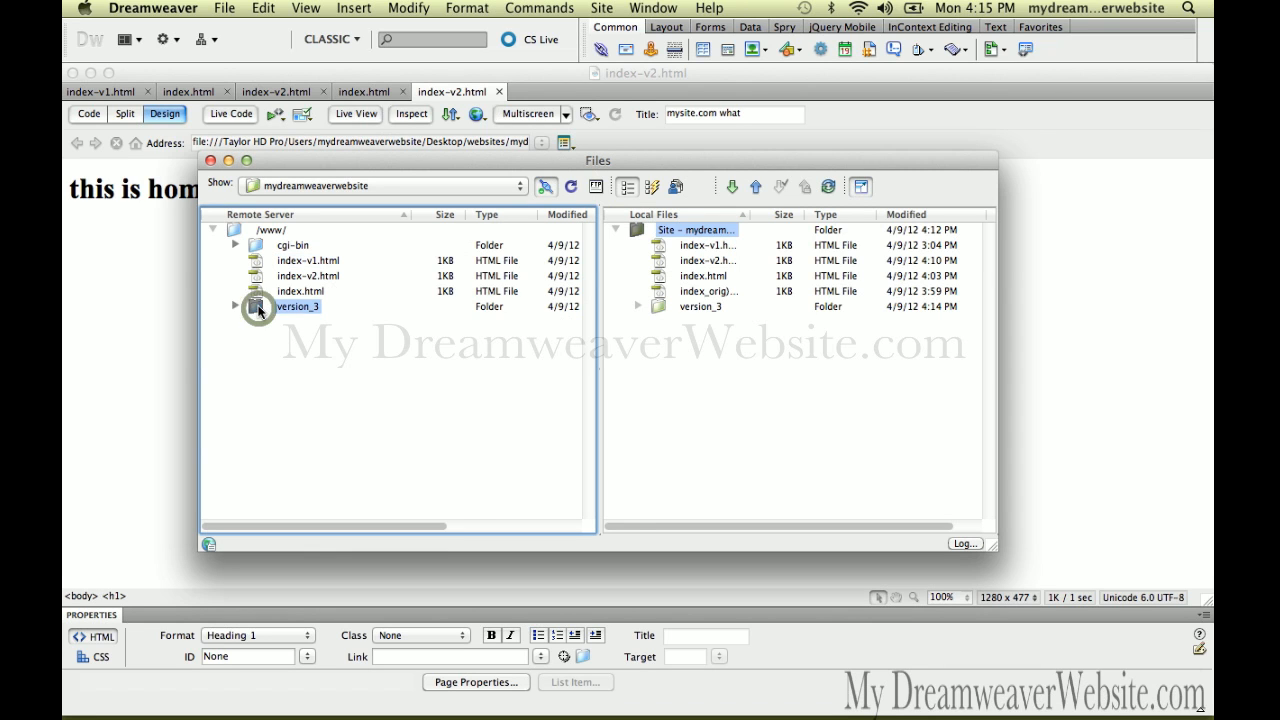